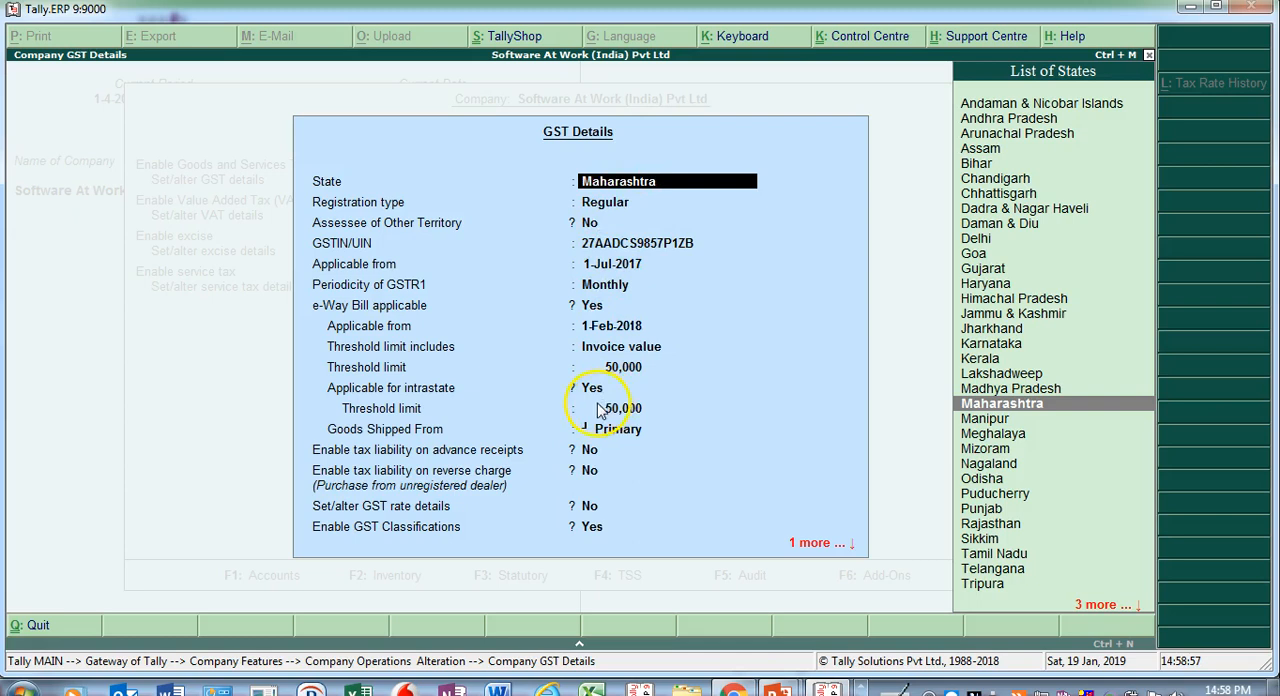
- Check the company's state and registration type in the GST details, and save the statutory and taxation features
key("Return")
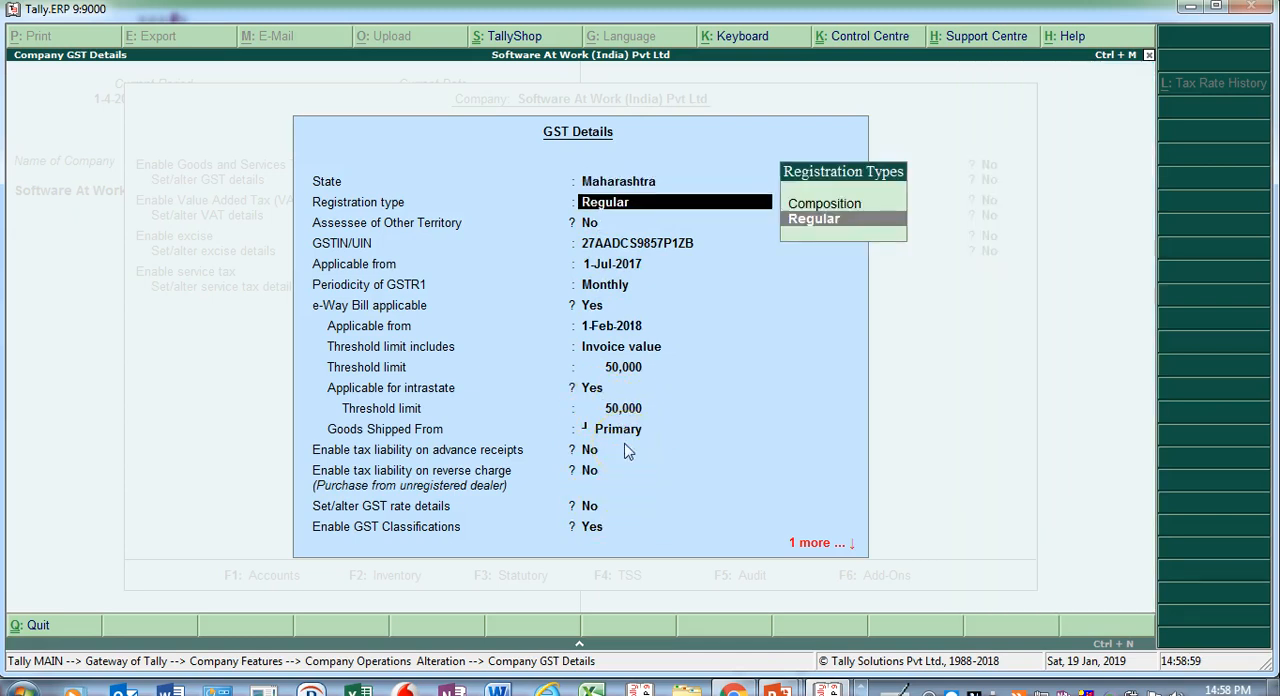
key("Return")
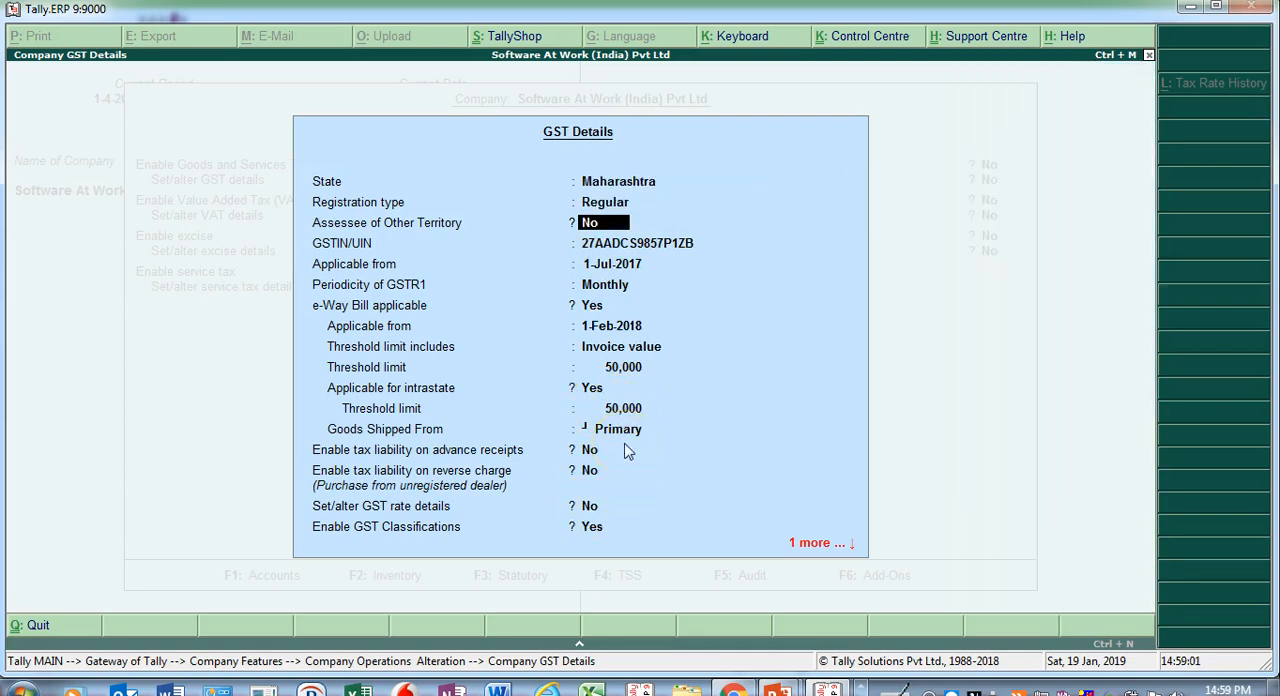
key("ctrl+a")
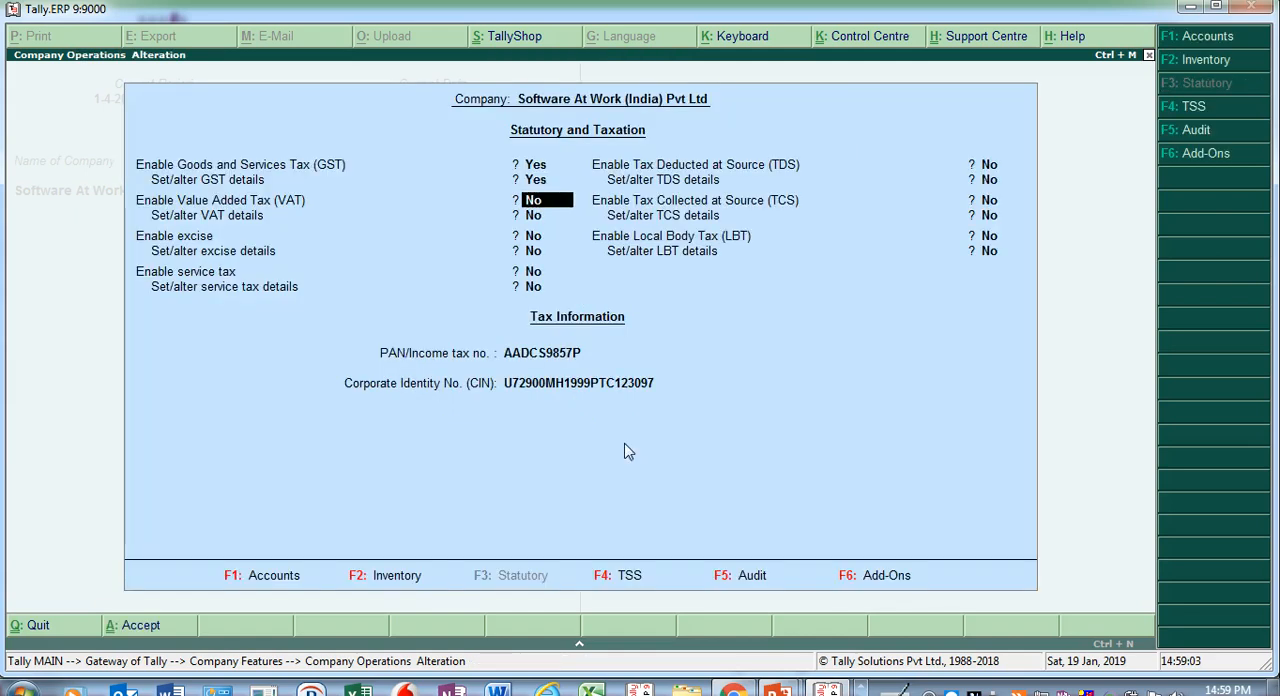
key("Return")
key("ctrl+a")
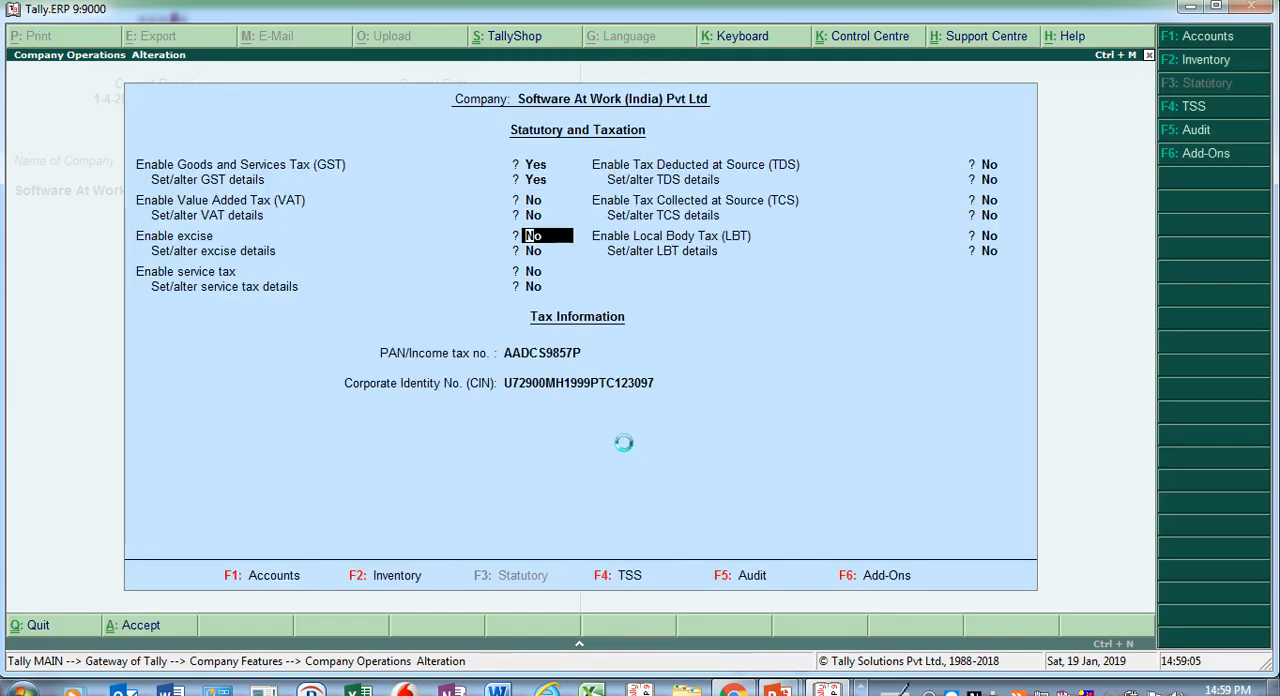
key("Escape")
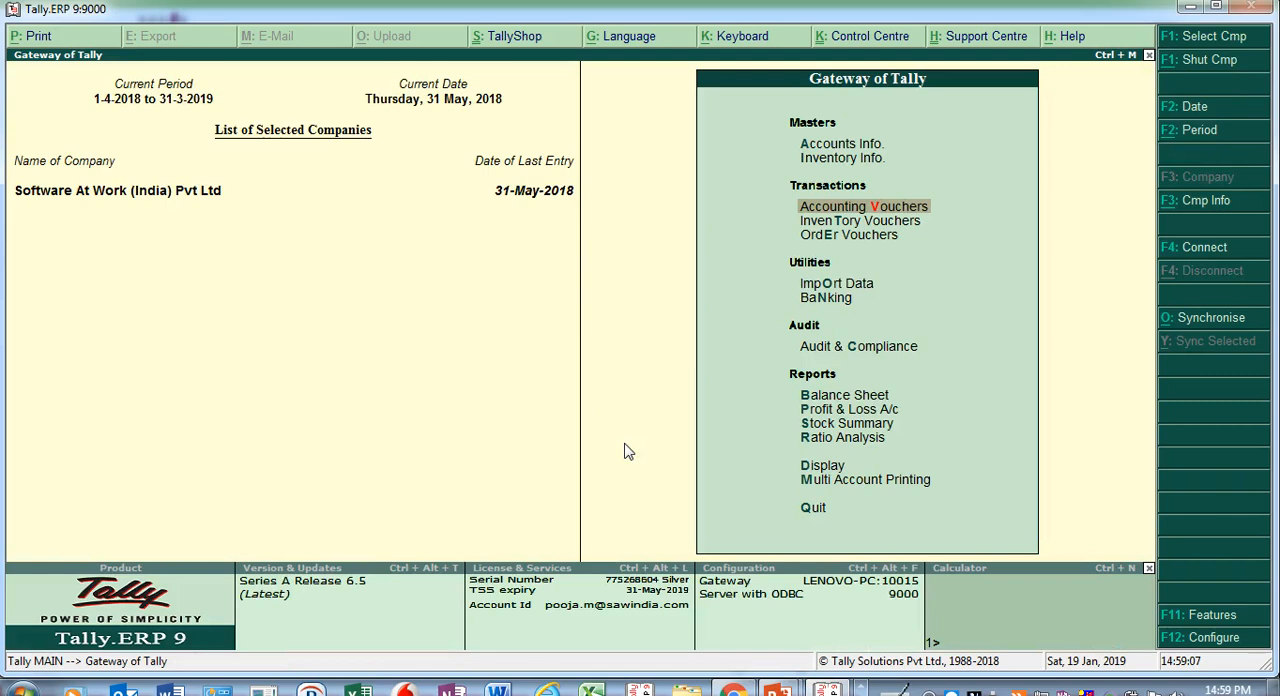
- Open the list of voucher types for alteration from the accounts masters
key("Up")
key("Up")
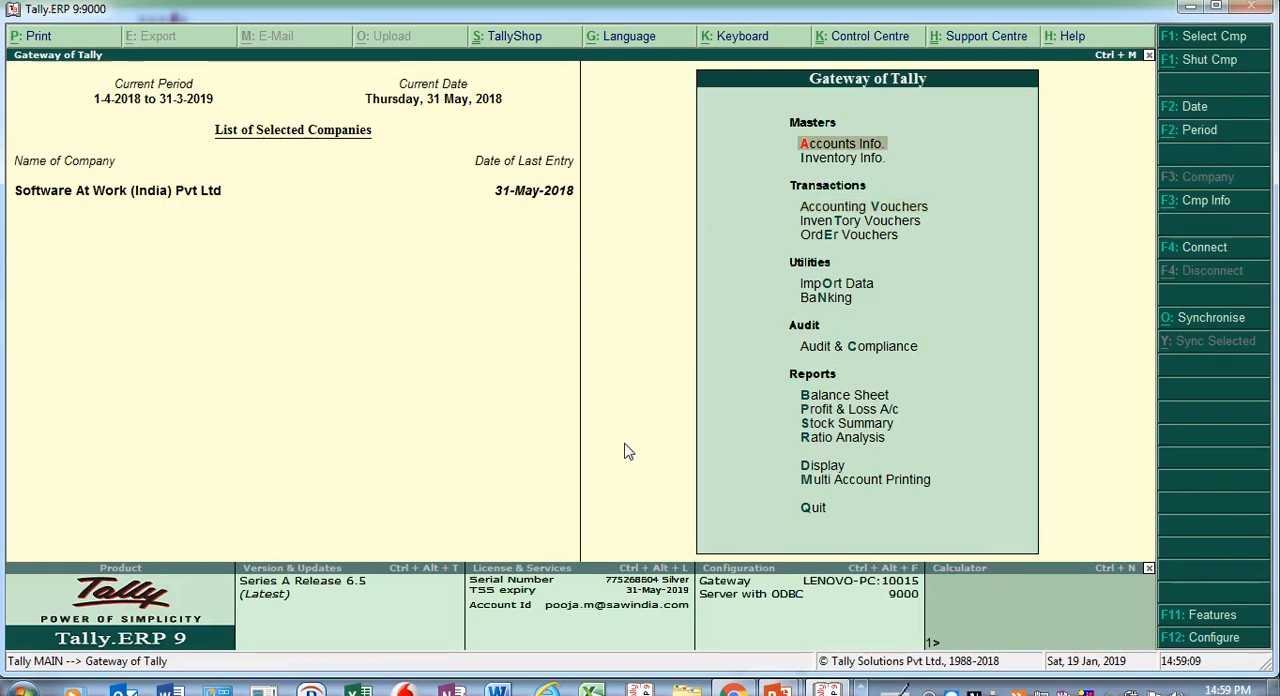
key("Return")
key("Down")
key("Down")
key("Down")
key("Down")
key("Down")
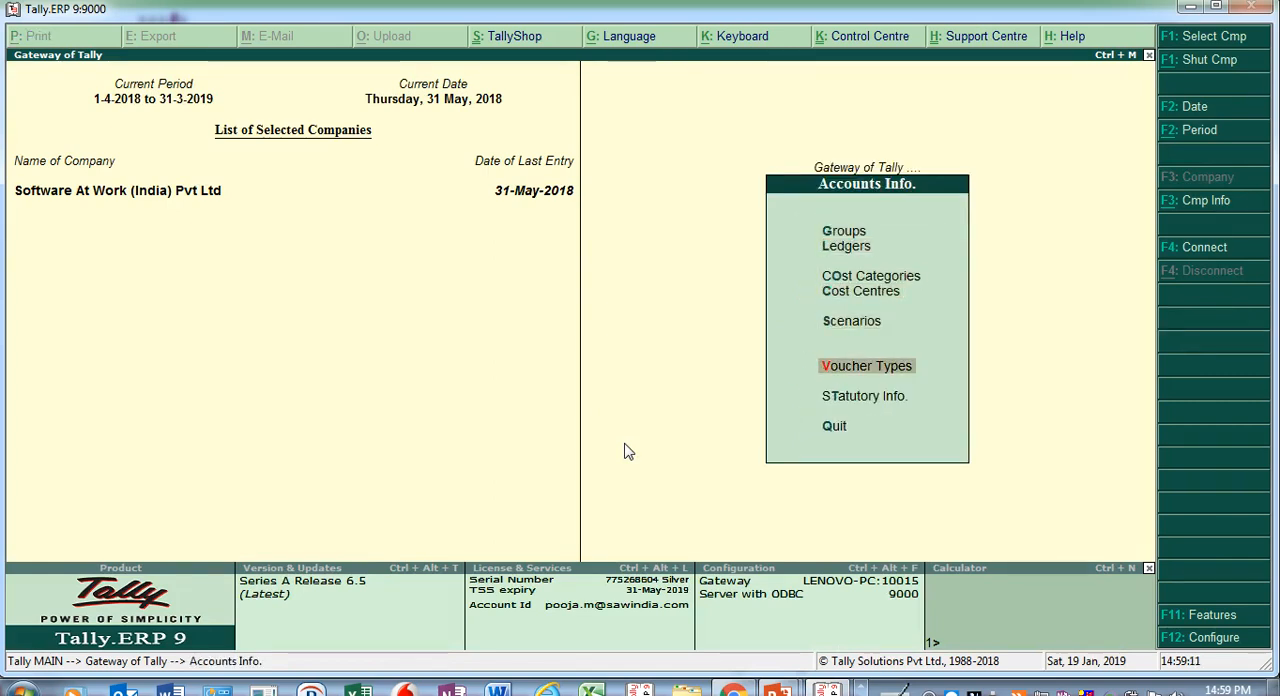
key("Return")
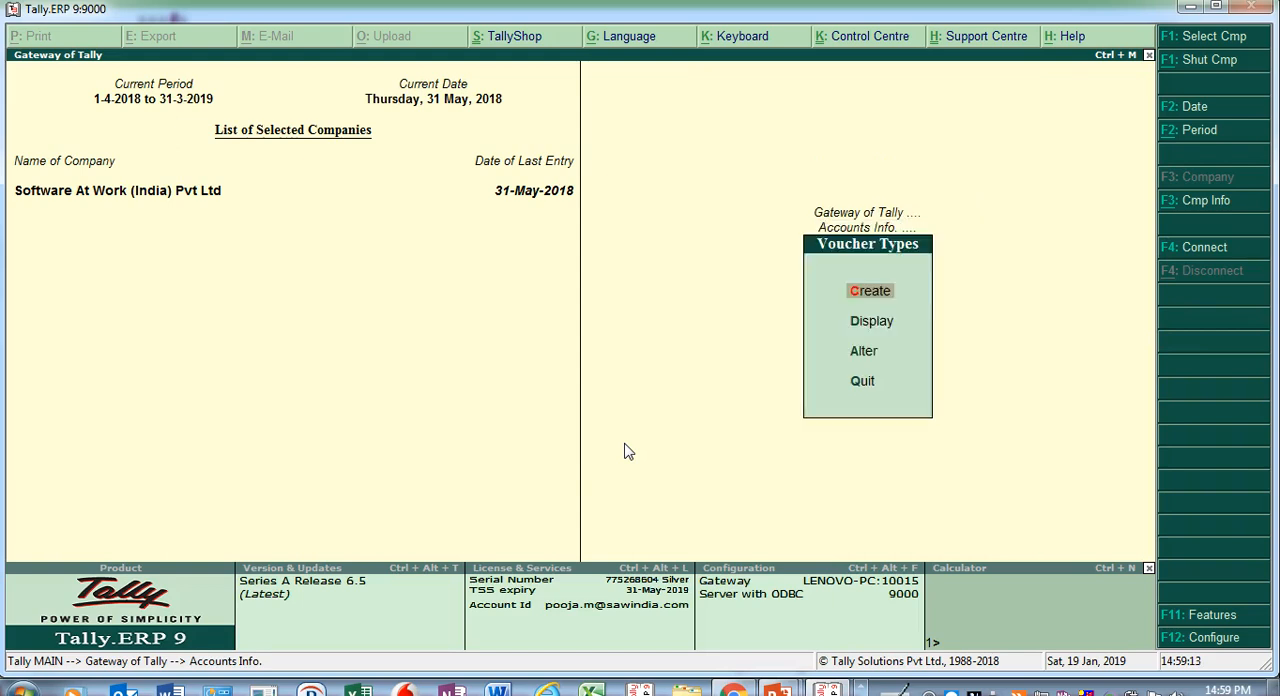
key("Down")
key("Down")
key("Return")
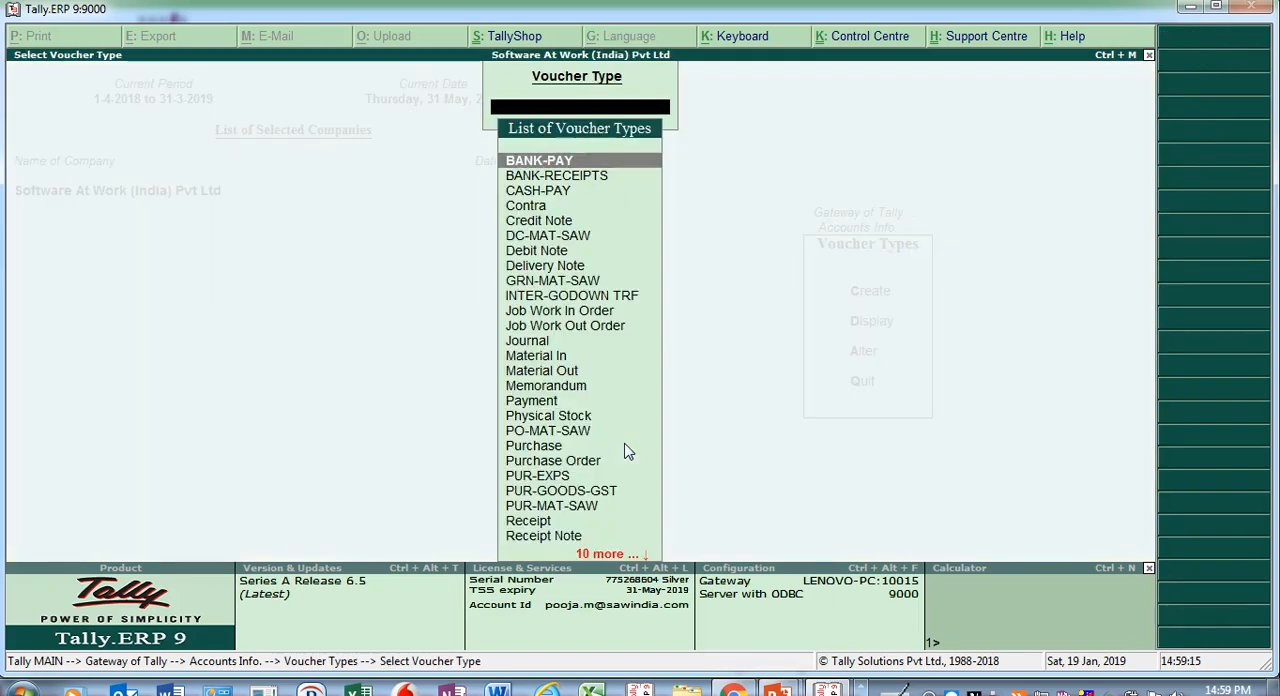
- Find the SAL-GOODS-GST voucher type and open it for alteration
type("Sal")
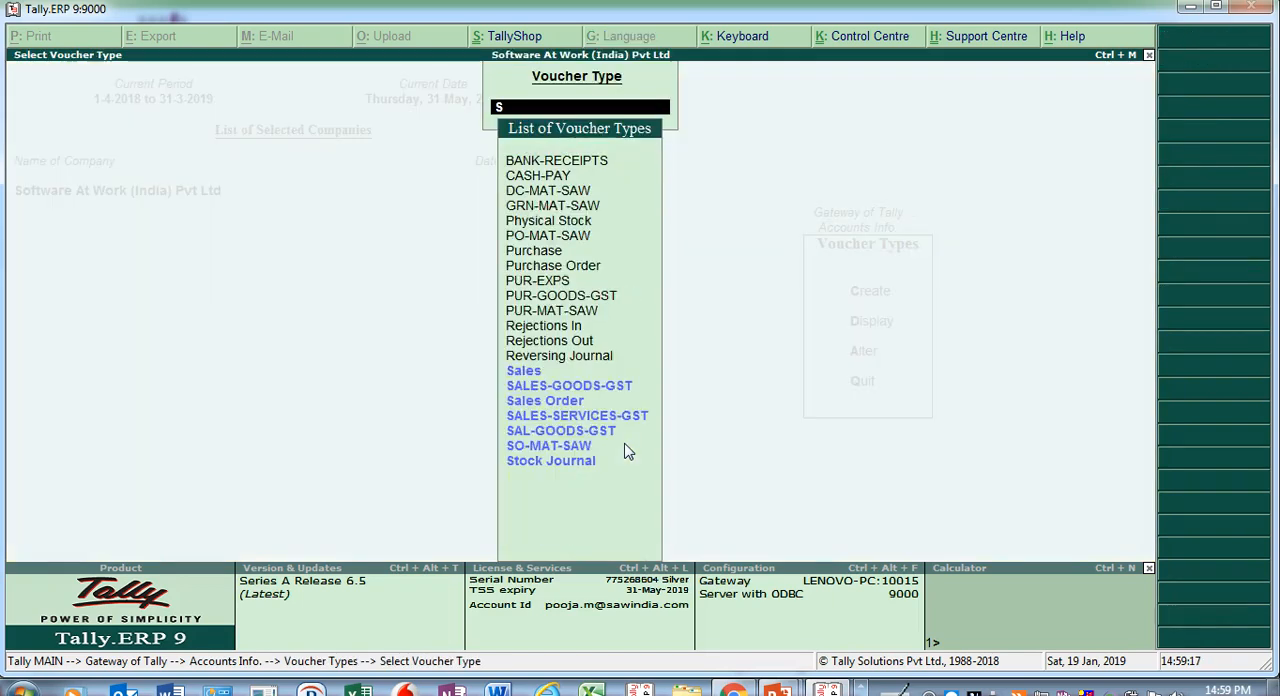
key("Down")
key("Down")
key("Down")
key("Down")
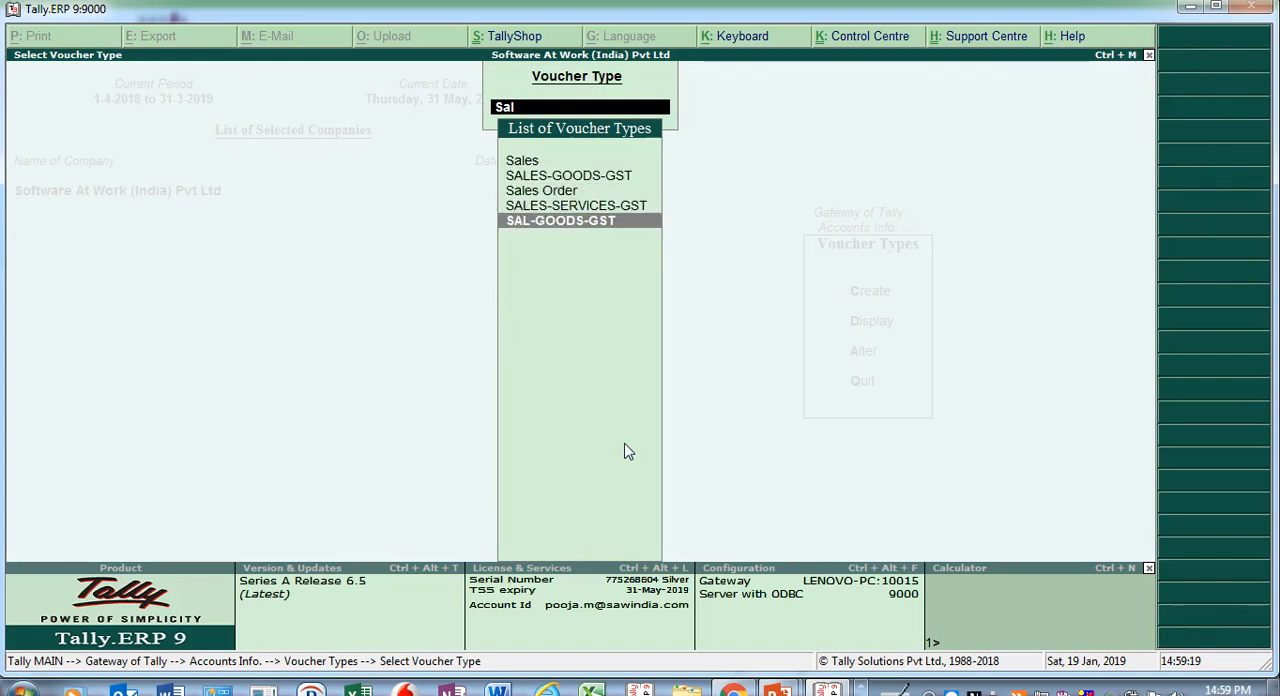
key("Return")
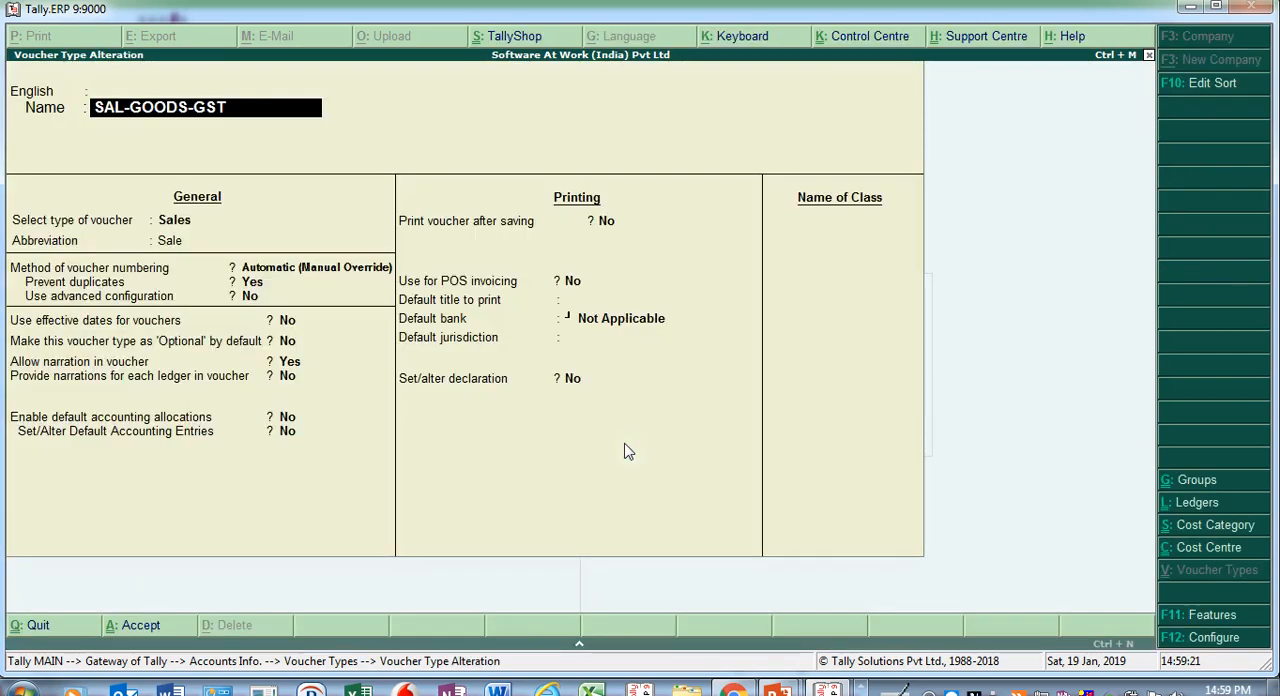
- Keep Automatic (Manual Override) numbering with duplicates prevented, and enable advanced configuration for the SAL-GOODS-GST voucher type
key("Return")
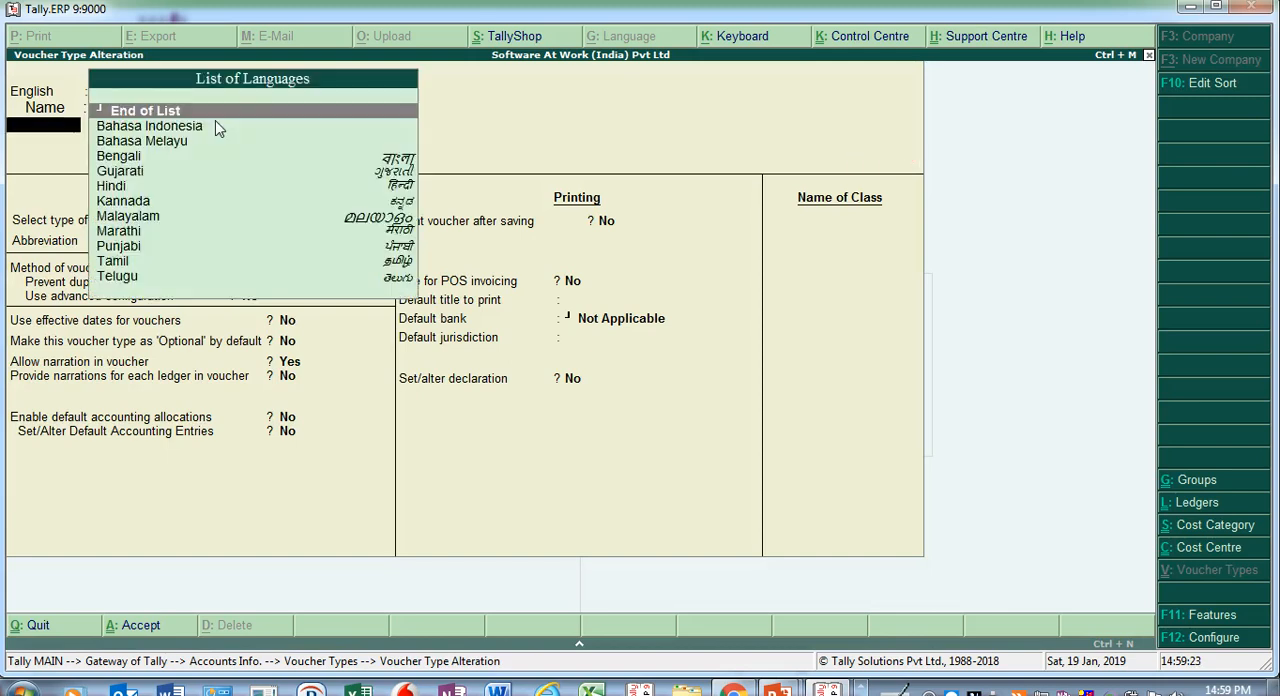
key("Return")
key("Return")
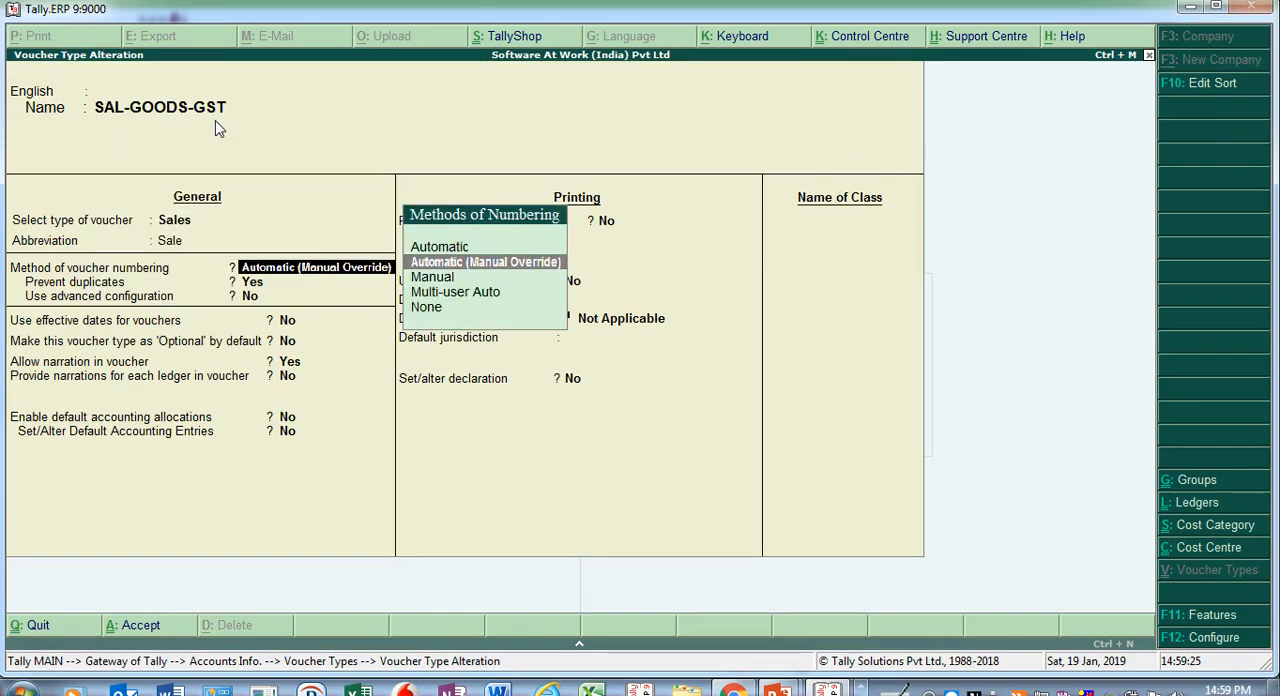
key("Return")
key("Return")
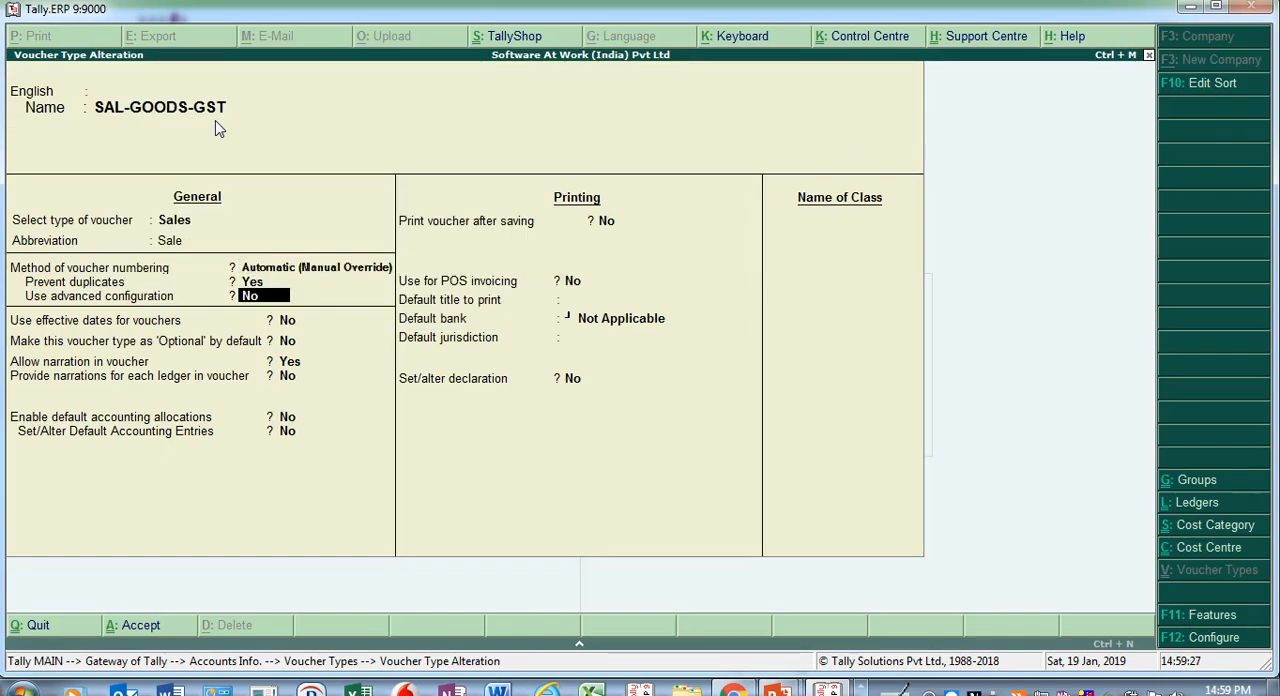
key("y")
- Review the numerical width, zero prefill, restart numbering, prefix and suffix details of the voucher numbering
key("Return")
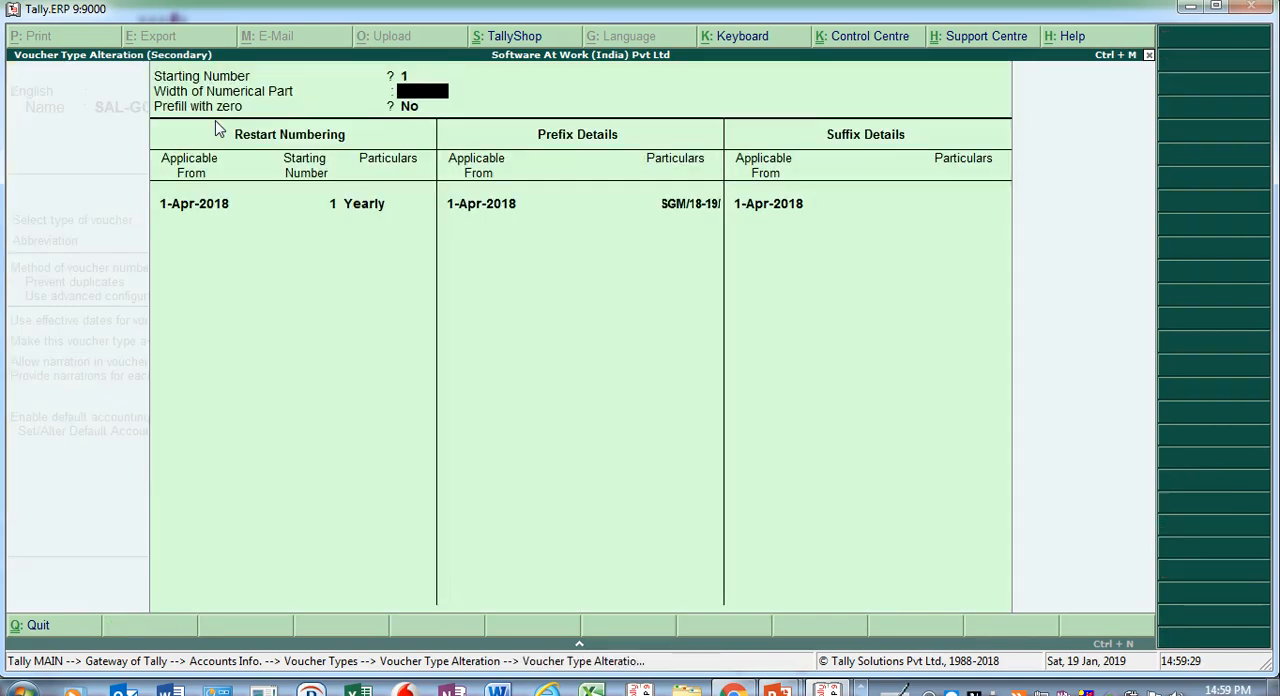
key("Return")
key("Return")
key("Return")
key("Return")
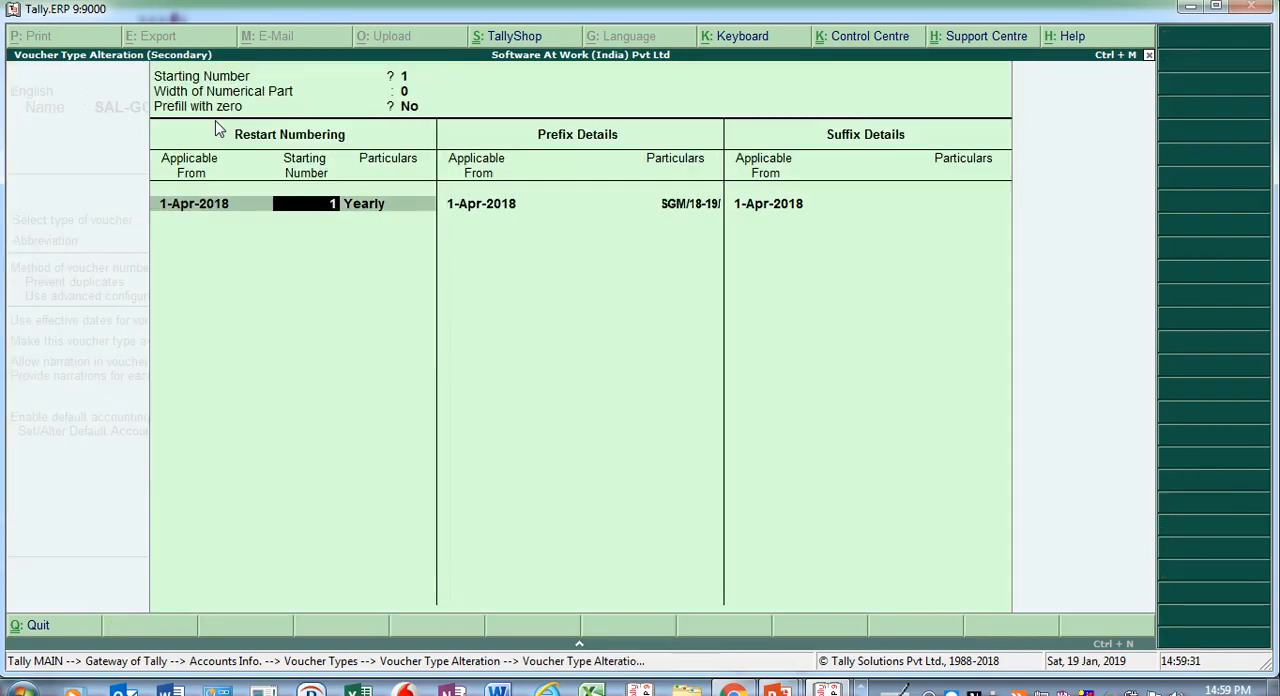
key("Return")
key("Return")
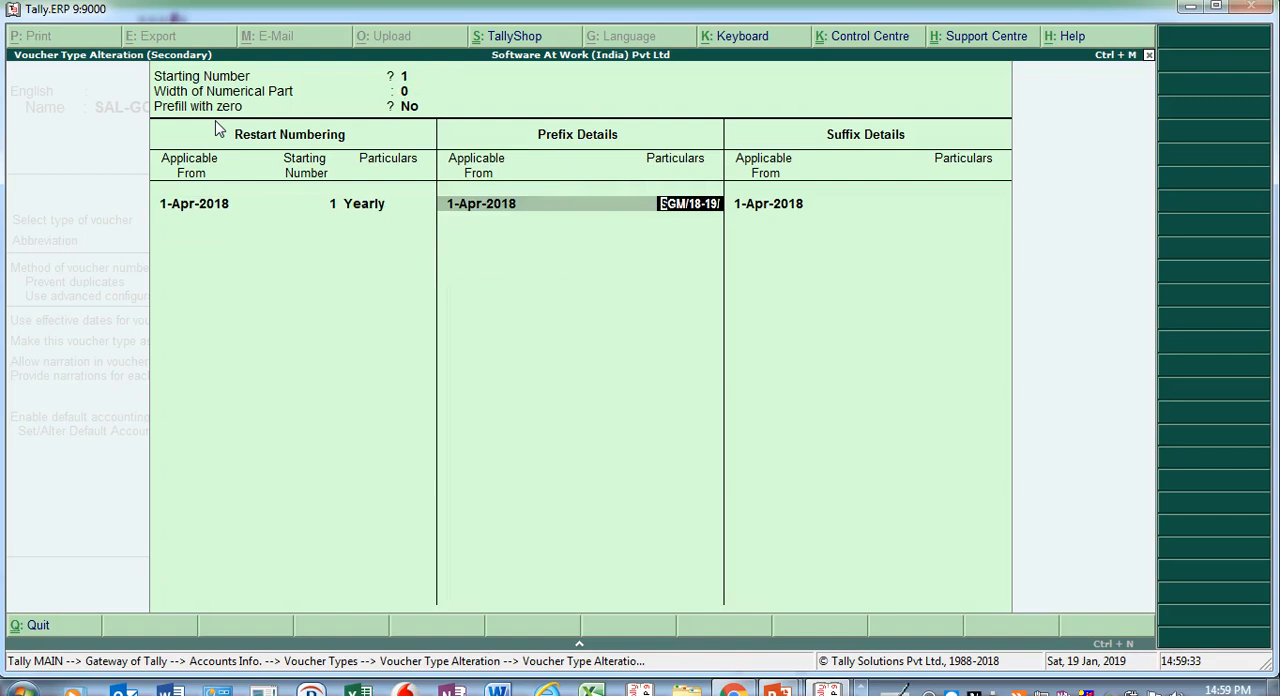
key("Return")
key("Return")
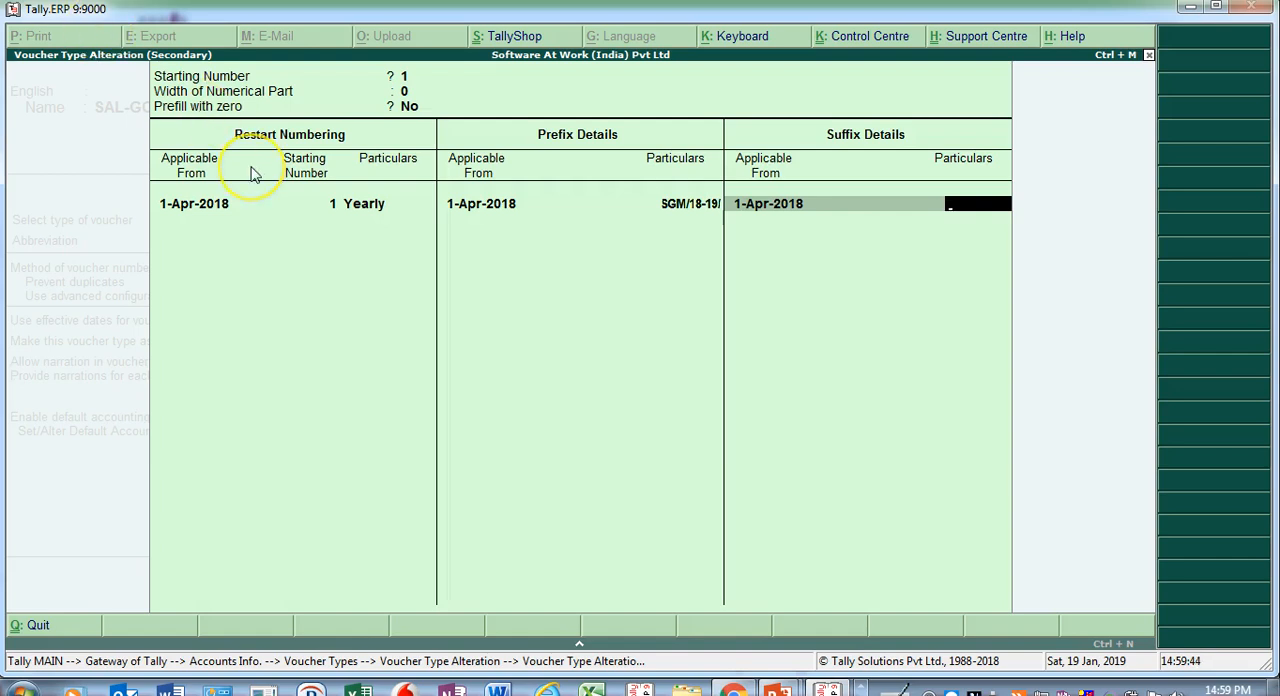
- Recheck the numbering prefix, accept the advanced numbering configuration and save the SAL-GOODS-GST voucher type, returning to the Gateway of Tally
key("BackSpace")
key("BackSpace")
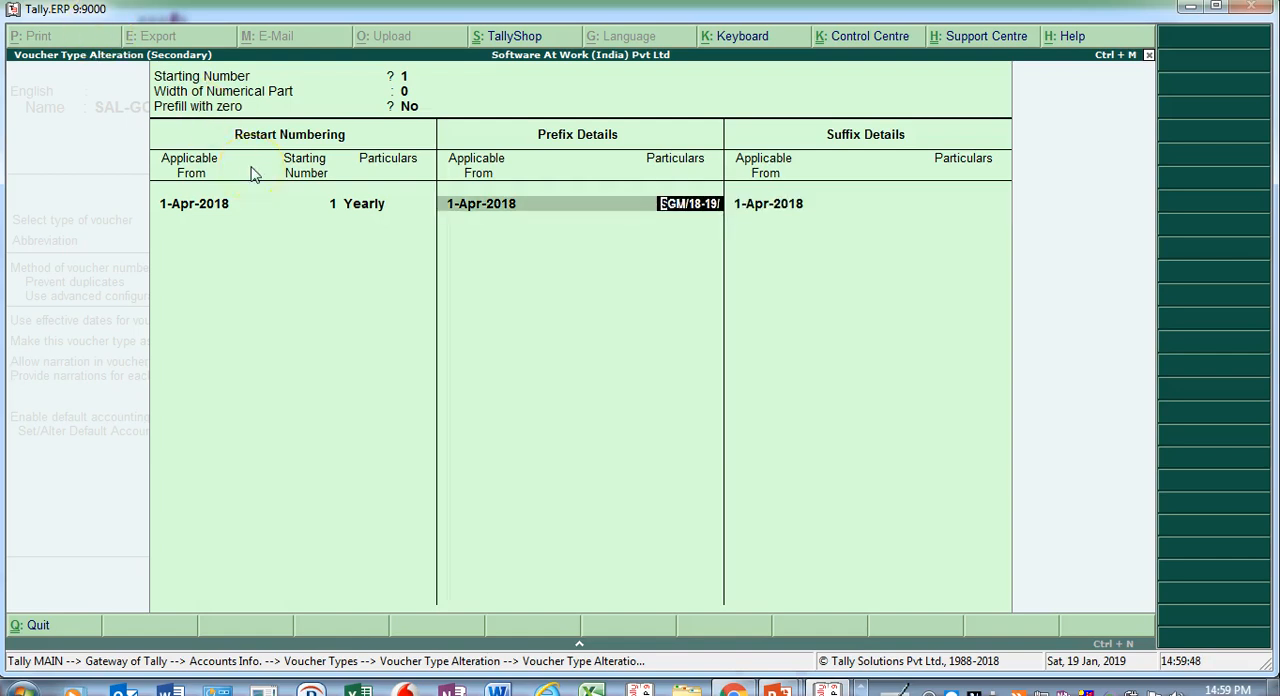
key("Return")
key("Return")
key("Return")
key("Return")
key("Return")
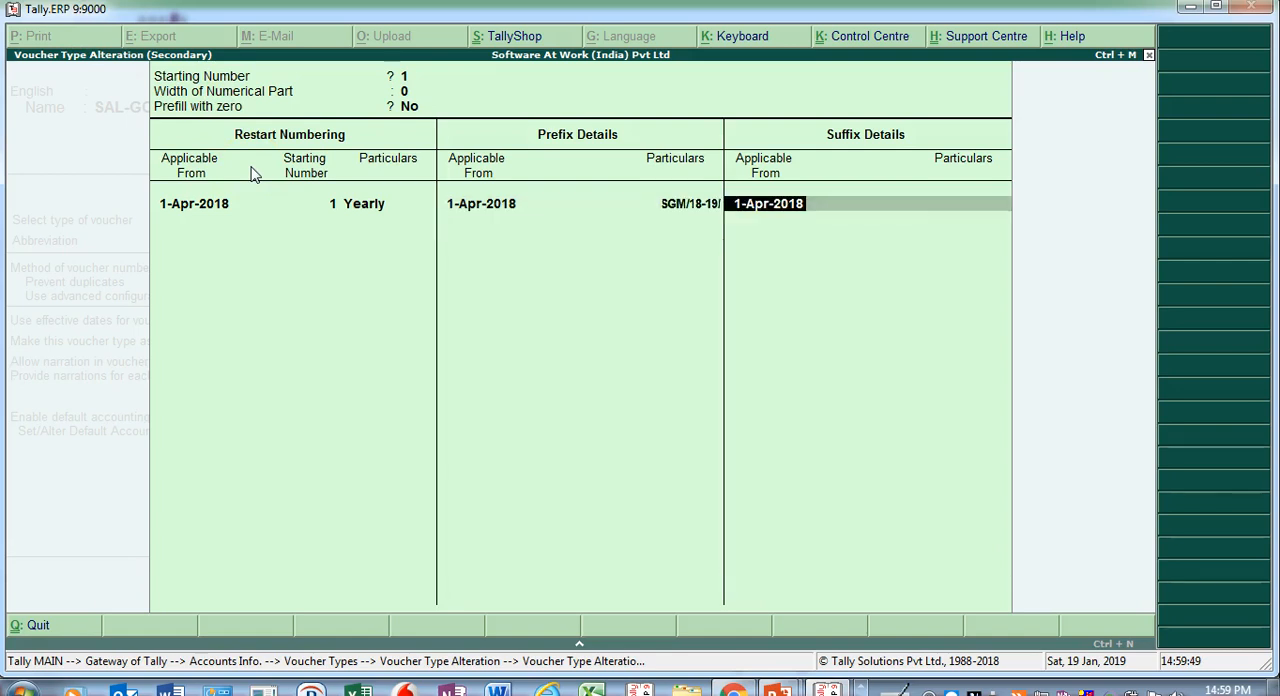
key("Return")
key("Return")
key("Return")
key("Return")
key("Return")
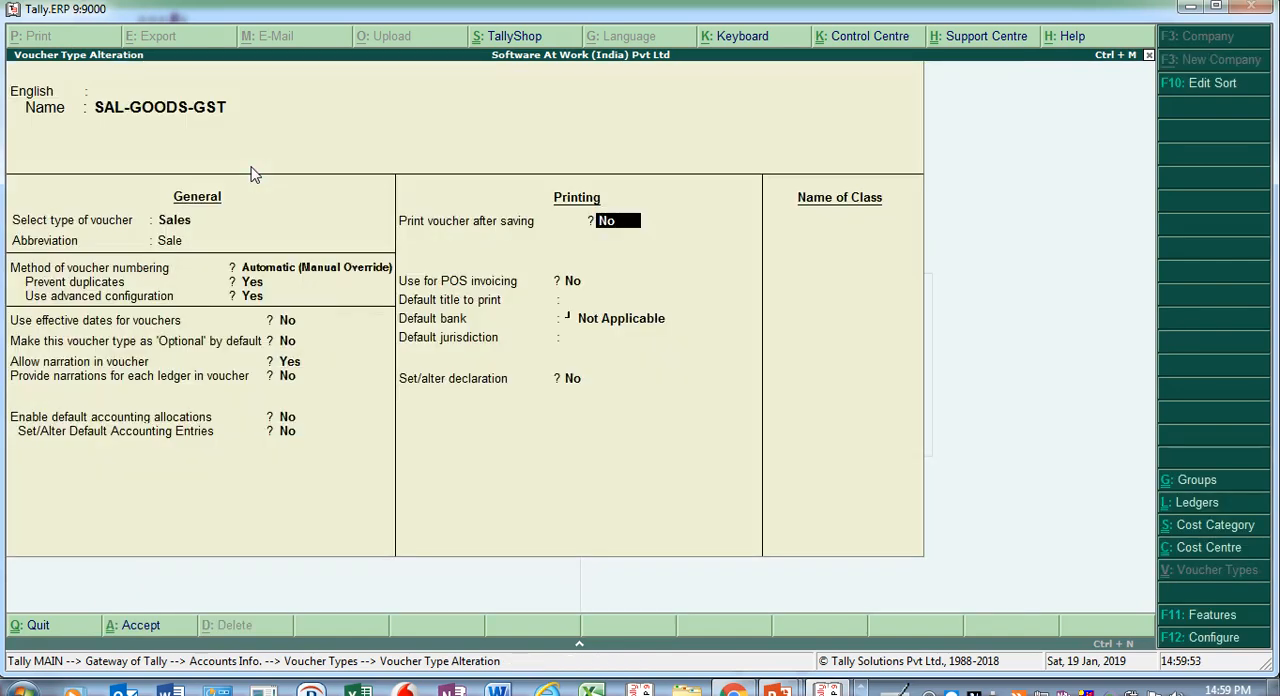
key("ctrl+a")
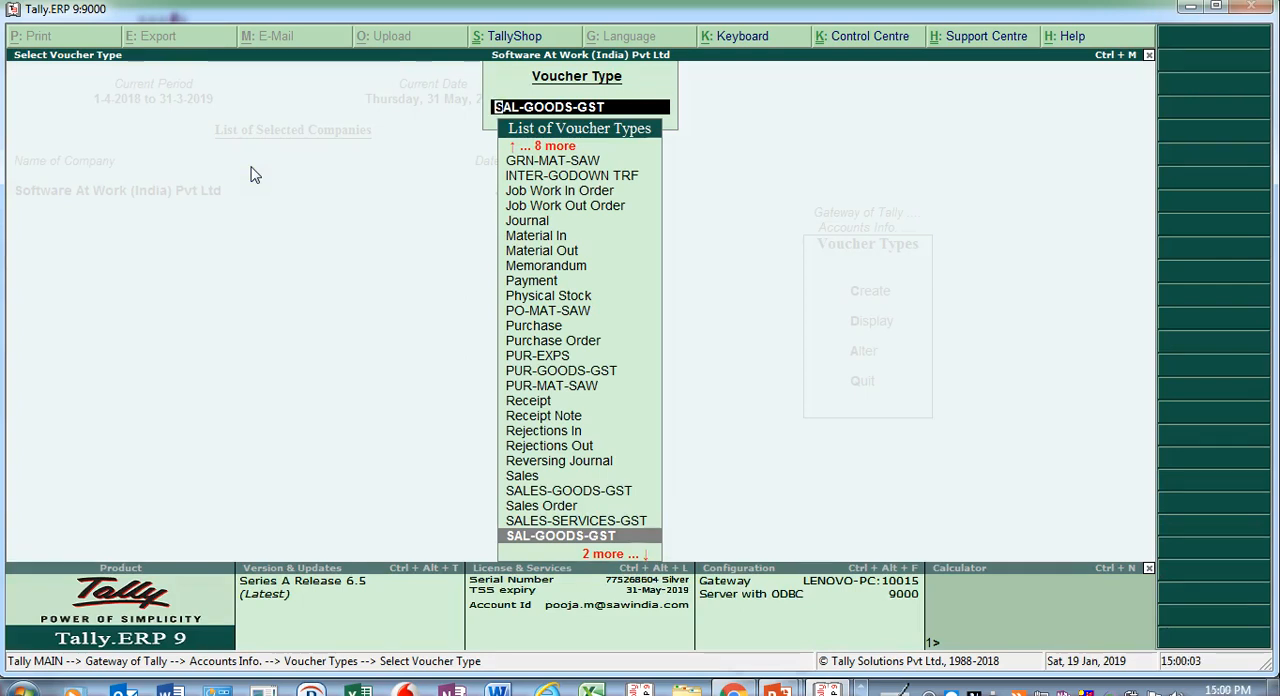
key("Escape")
key("Escape")
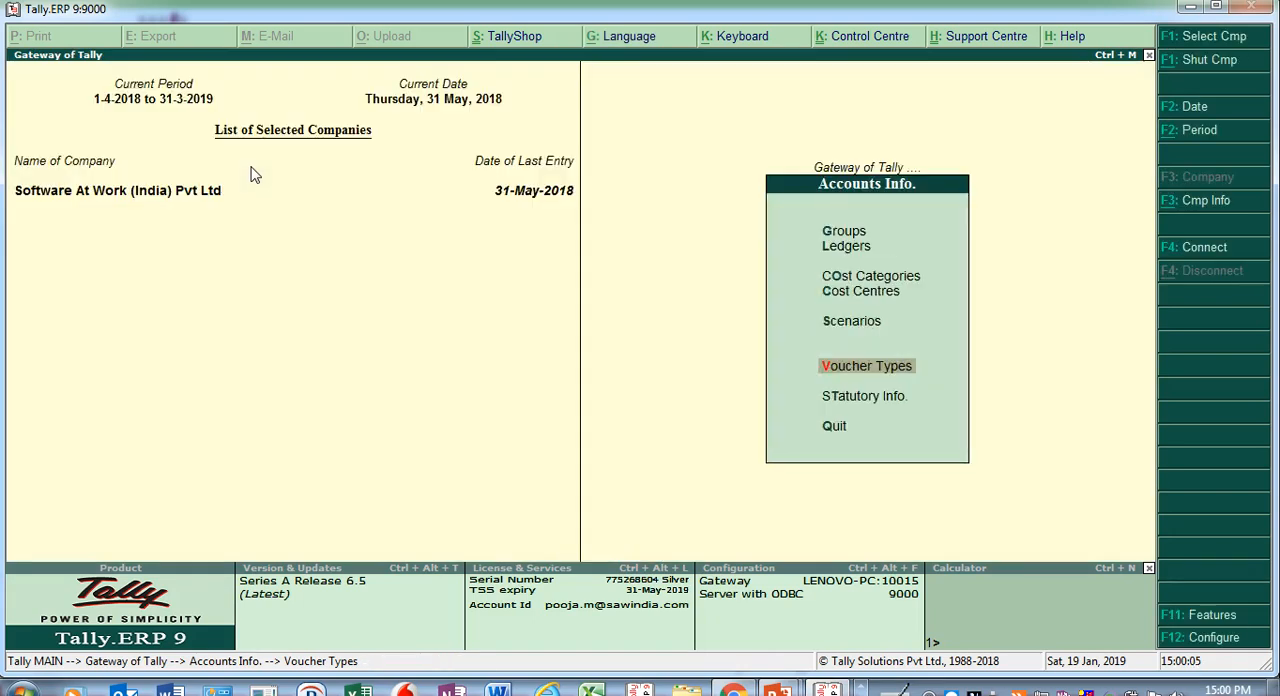
key("Escape")
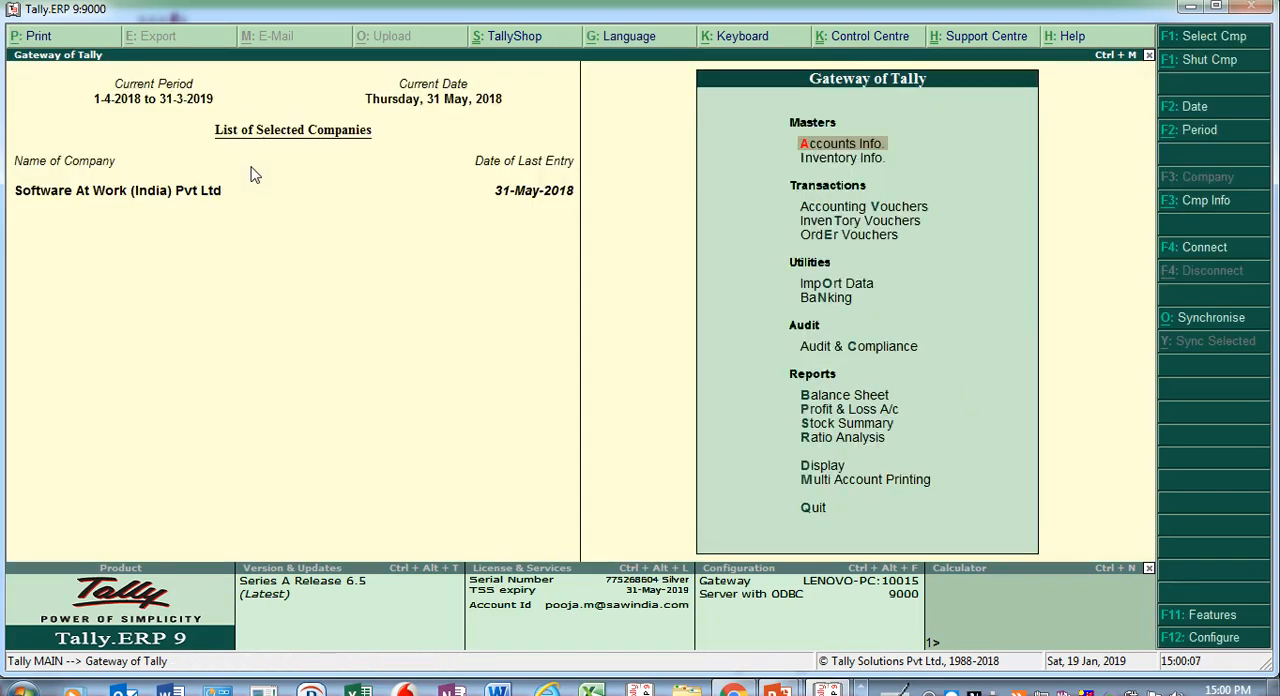
- Open the list of single ledgers for alteration from the accounts masters
key("Down")
key("Up")
key("Return")
key("Down")
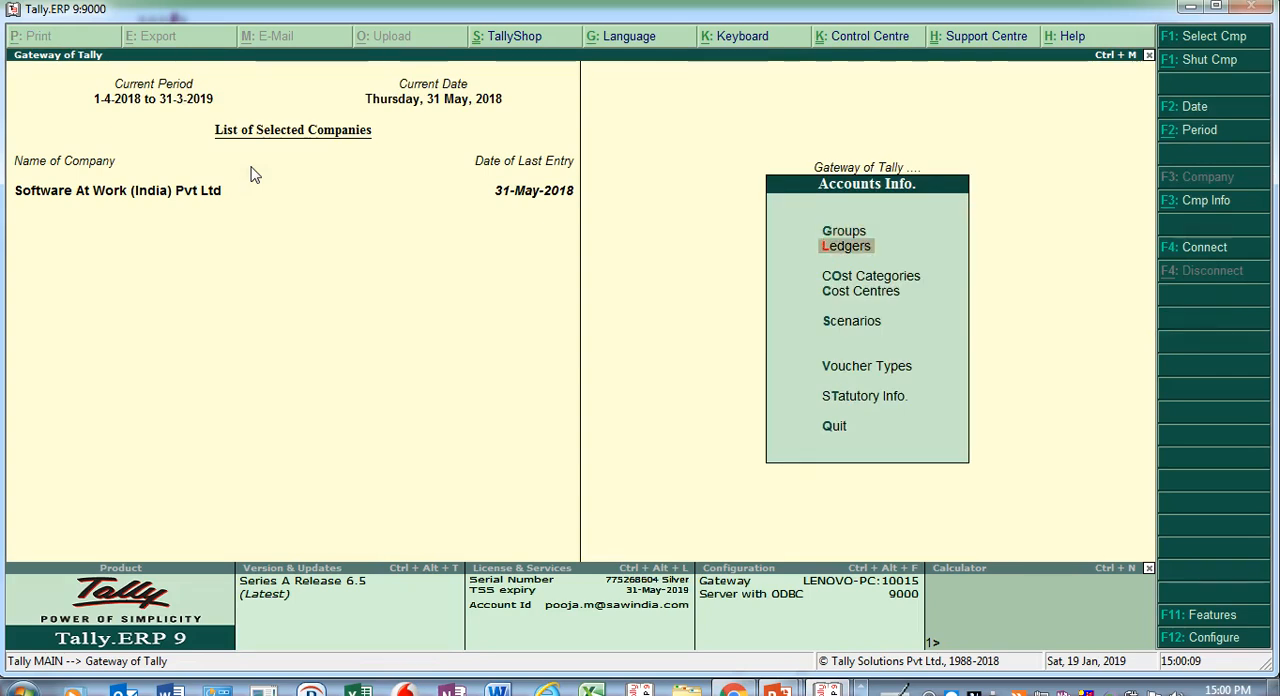
key("Down")
key("Up")
key("Return")
key("Down")
key("Down")
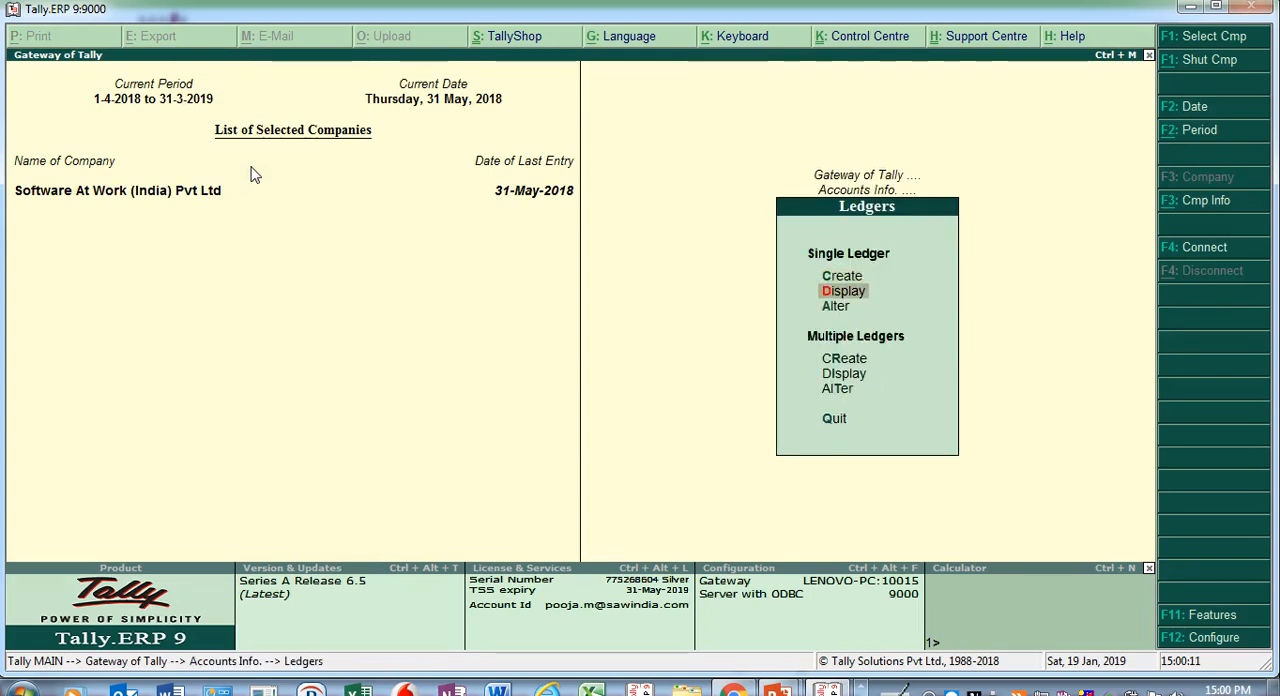
key("Return")
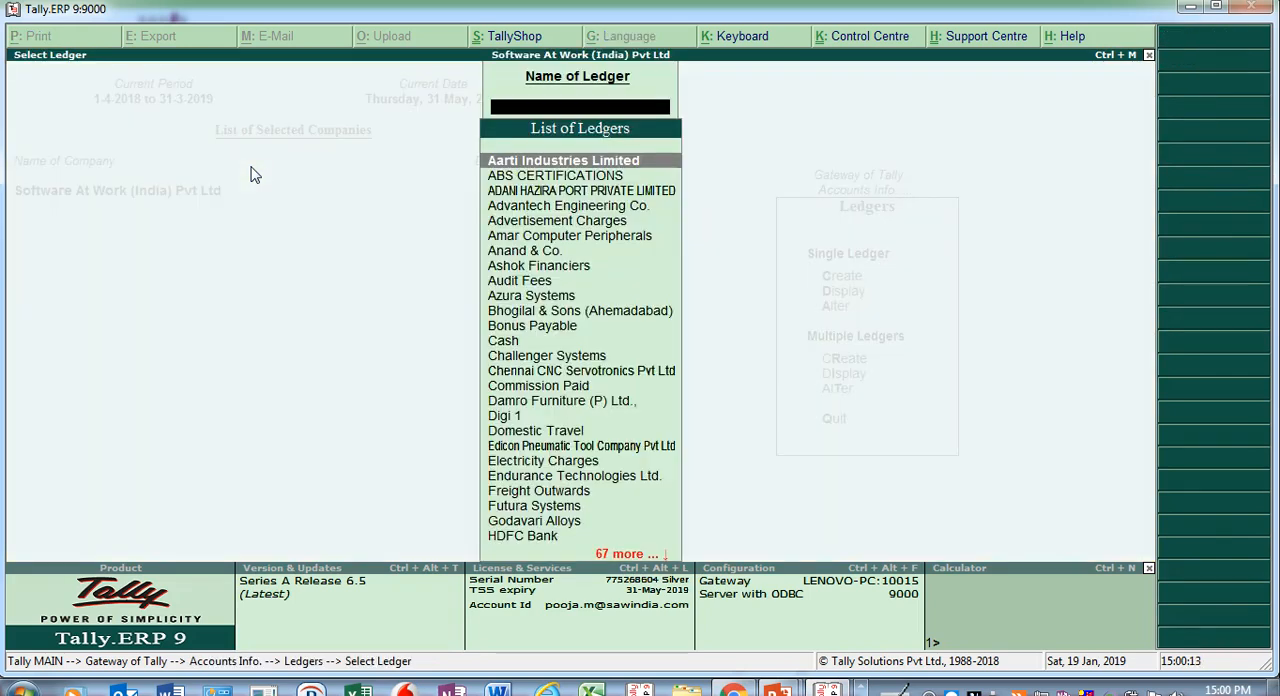
- Open the Aarti Industries Limited ledger for alteration and go to the country in its mailing details
key("Return")
key("Return")
key("Return")
key("Return")
key("Return")
key("Return")
key("Return")
key("Return")
key("Return")
key("Return")
key("Return")
key("Return")
- Examine the country and state selected in the mailing details of the Aarti Industries Limited ledger
key("Return")
key("BackSpace")
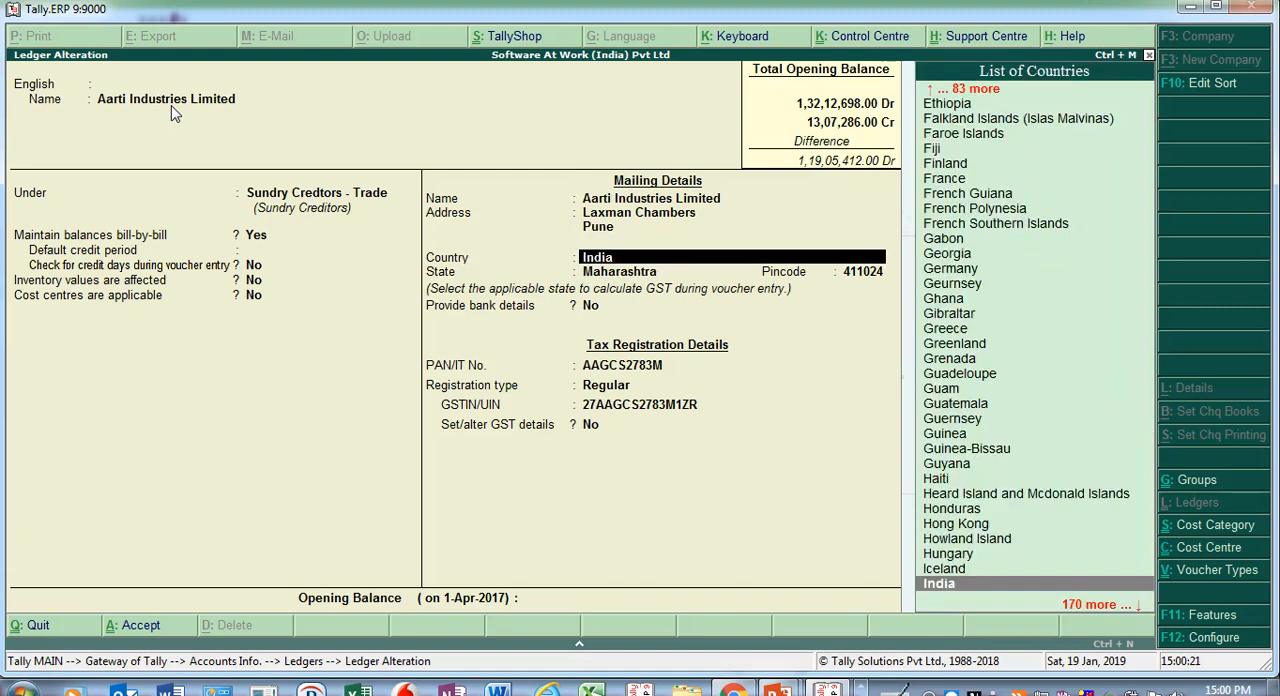
key("Return")
key("BackSpace")
key("Return")
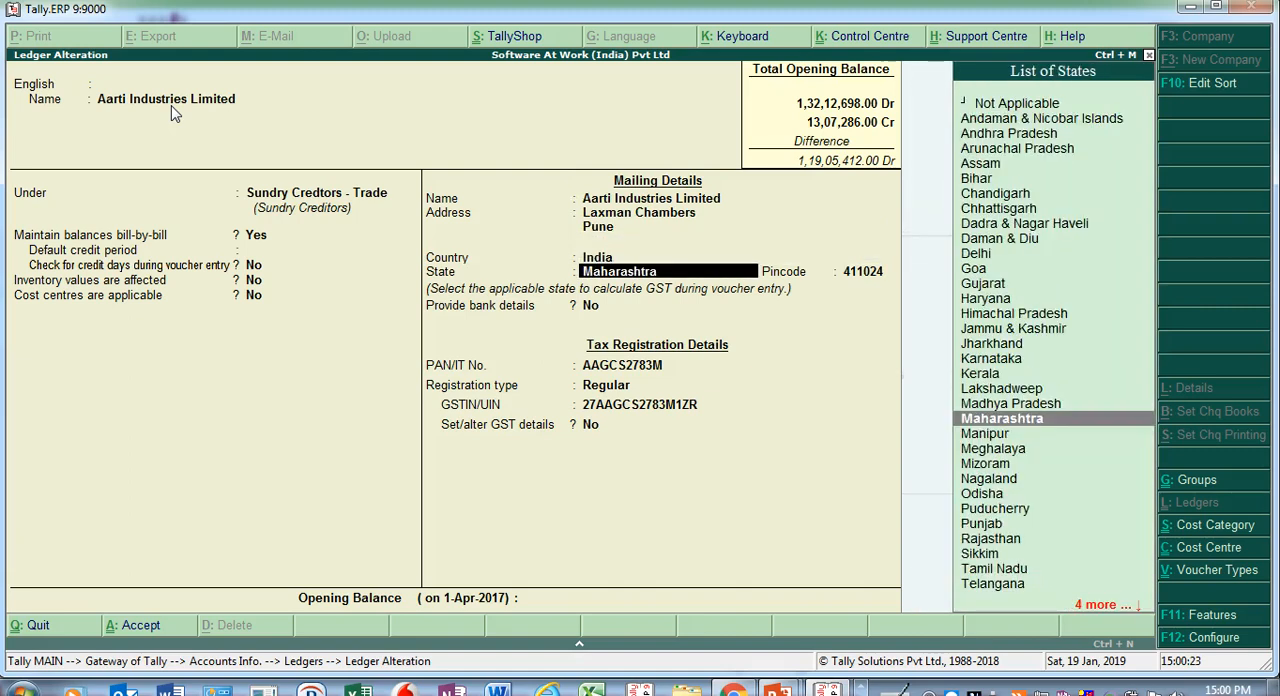
key("Return")
key("BackSpace")
key("BackSpace")
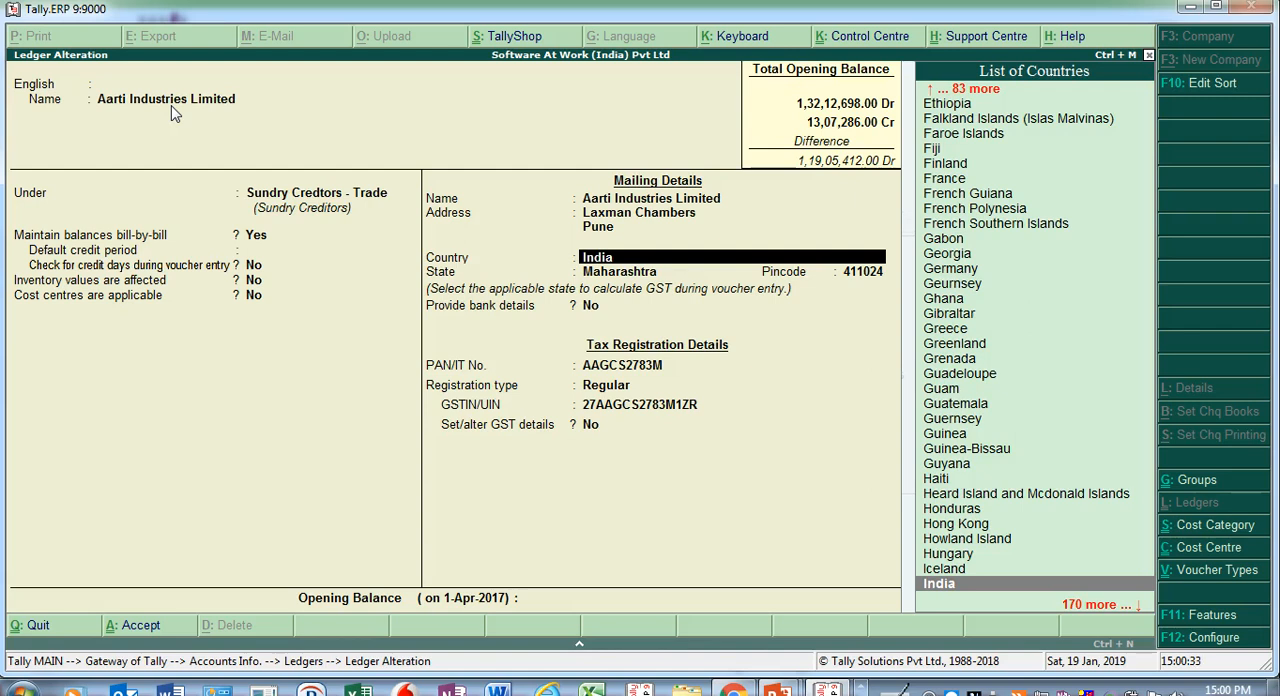
key("Return")
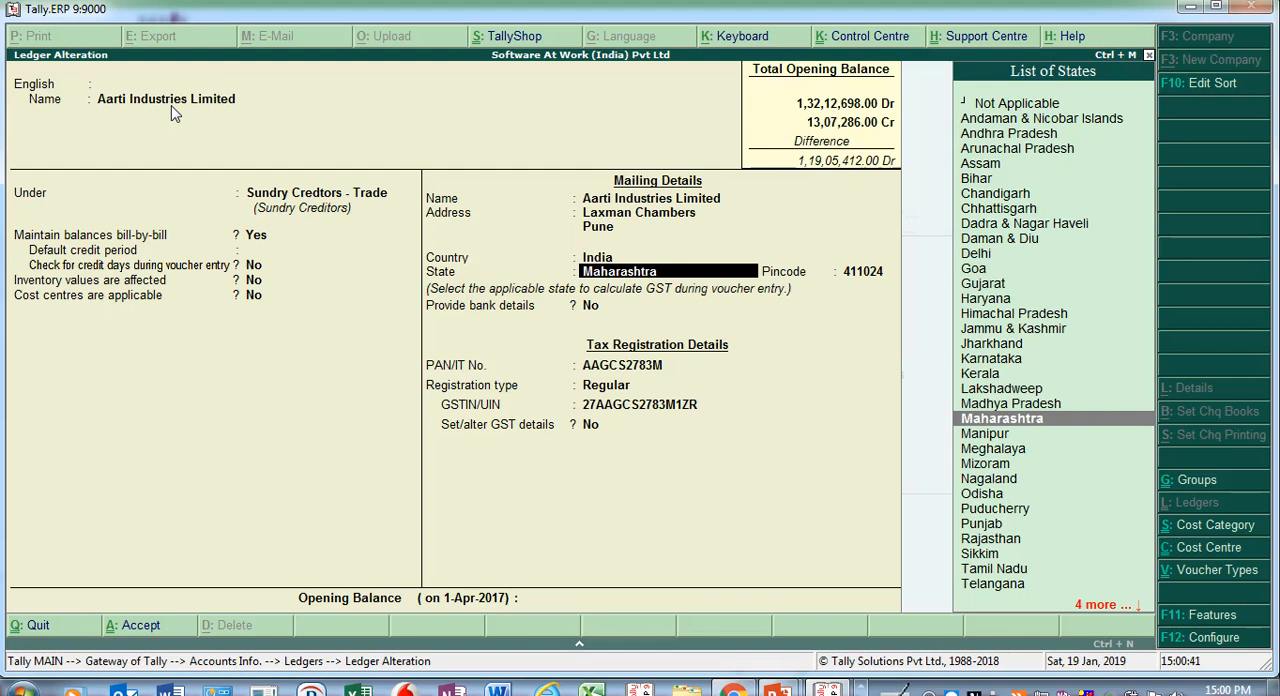
key("Return")
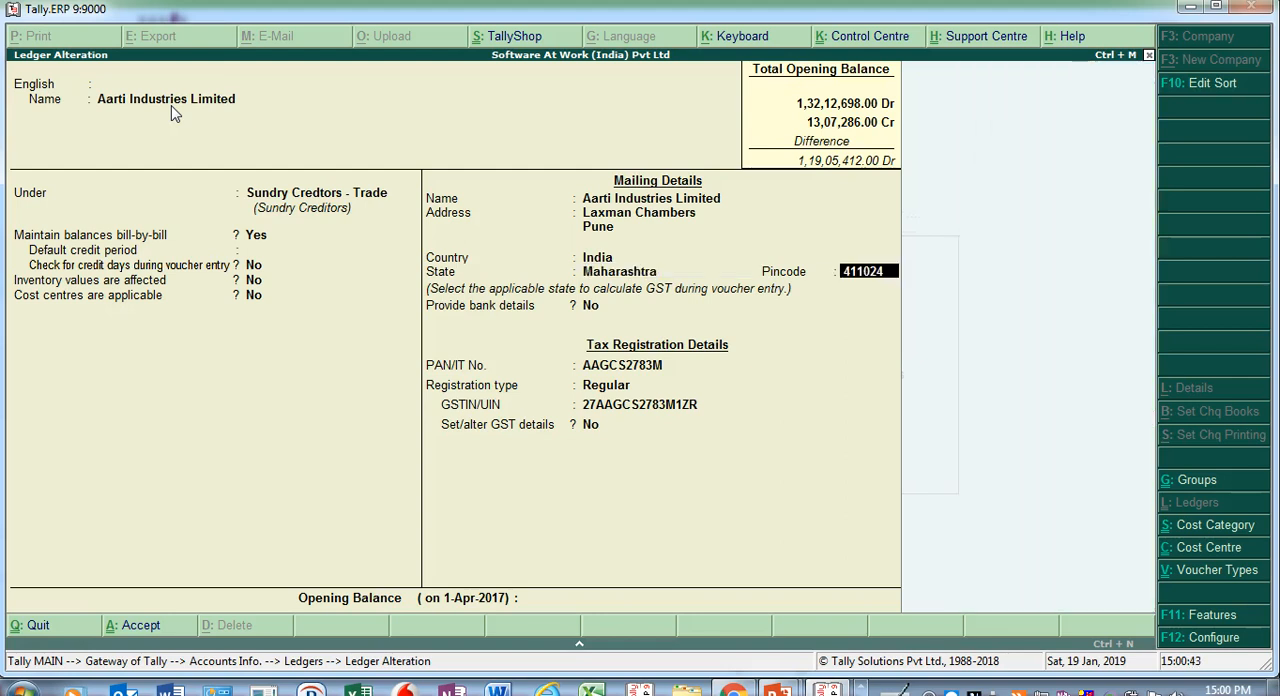
- Examine the ledger's tax registration details and the available GST registration types
key("Return")
key("Return")
key("Return")
key("Return")
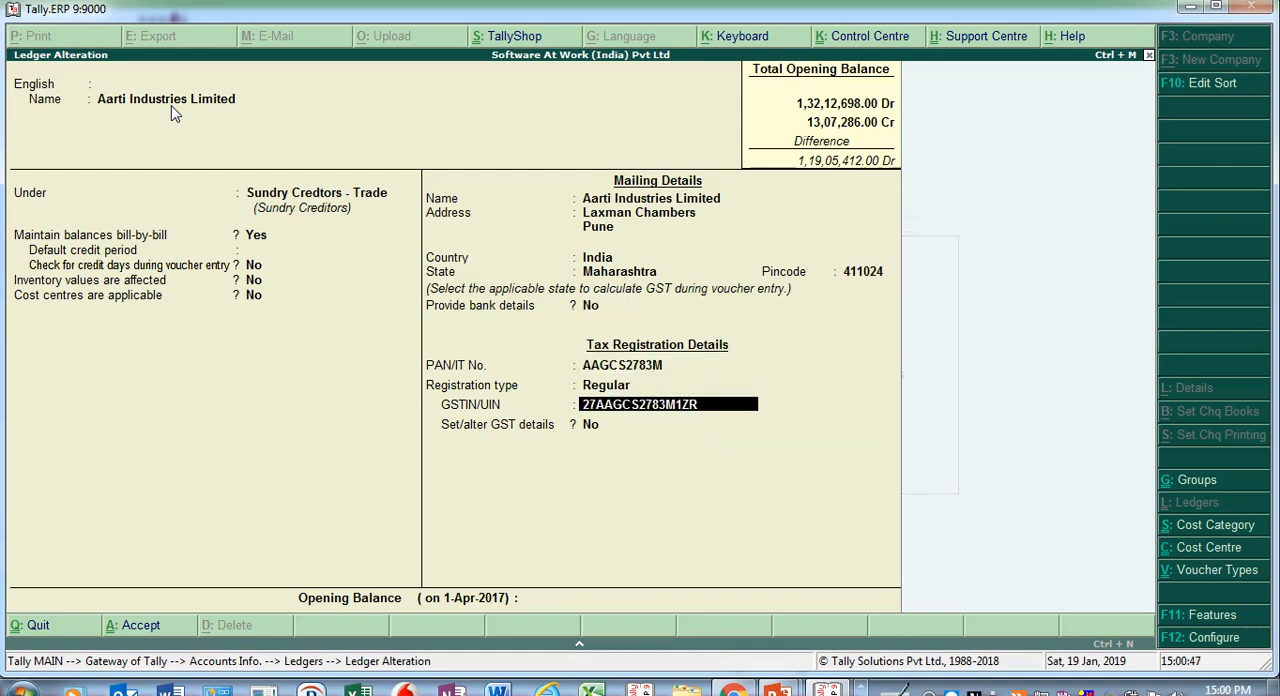
key("BackSpace")
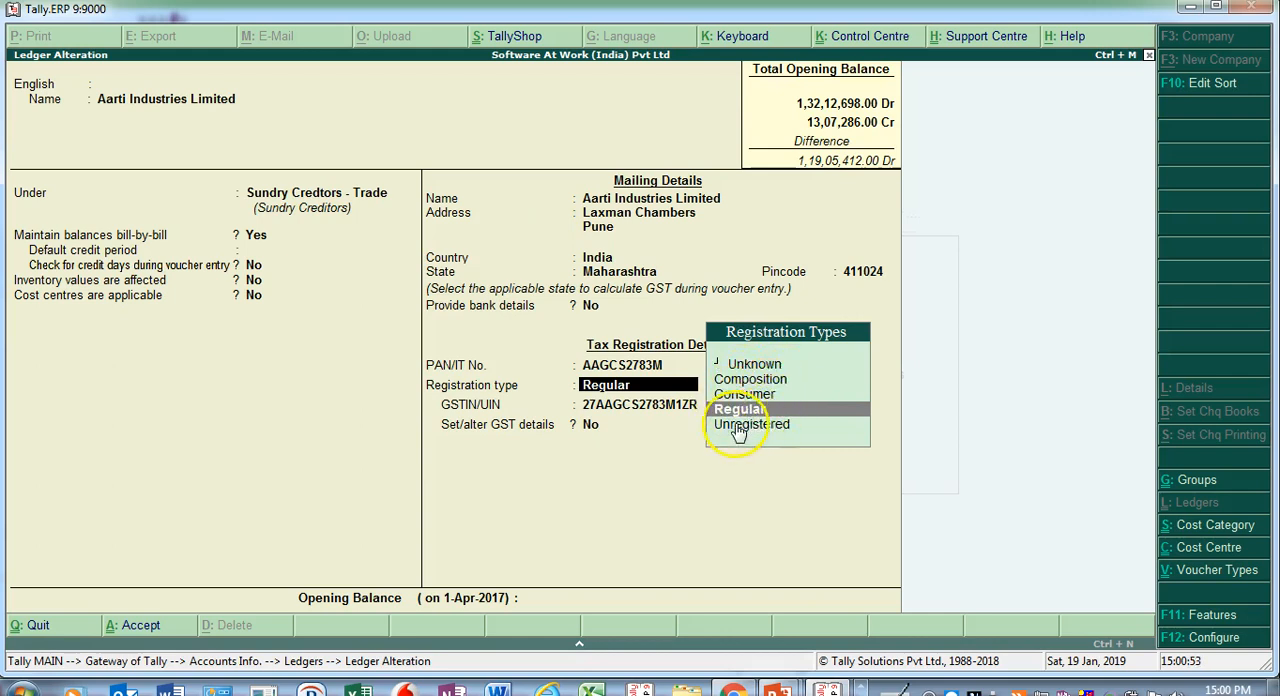
- Keep the Regular registration type and leave GST details unaltered, finishing the Aarti Industries Limited ledger
key("Return")
key("Return")
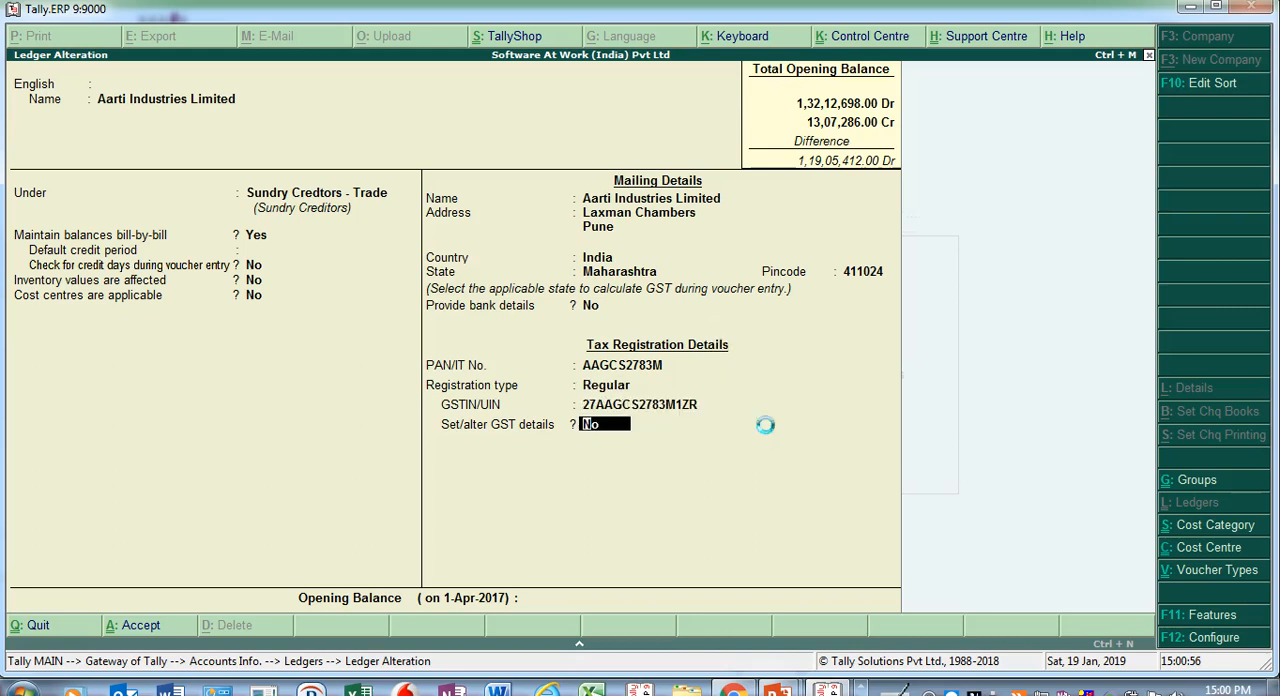
key("Return")
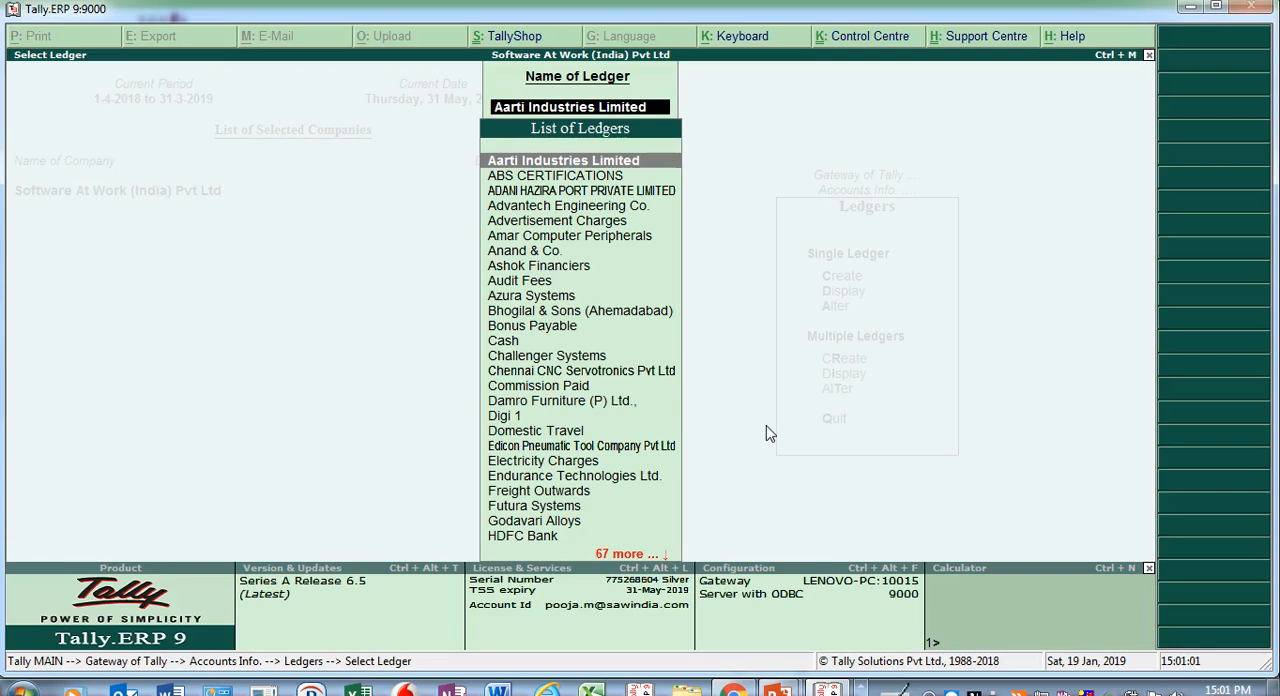
- Open the Sale of Pendrives ledger for alteration and go to its inventory values setting
type("Sa")
key("Down")
key("Down")
key("Down")
key("Return")
key("Return")
key("Return")
key("Return")
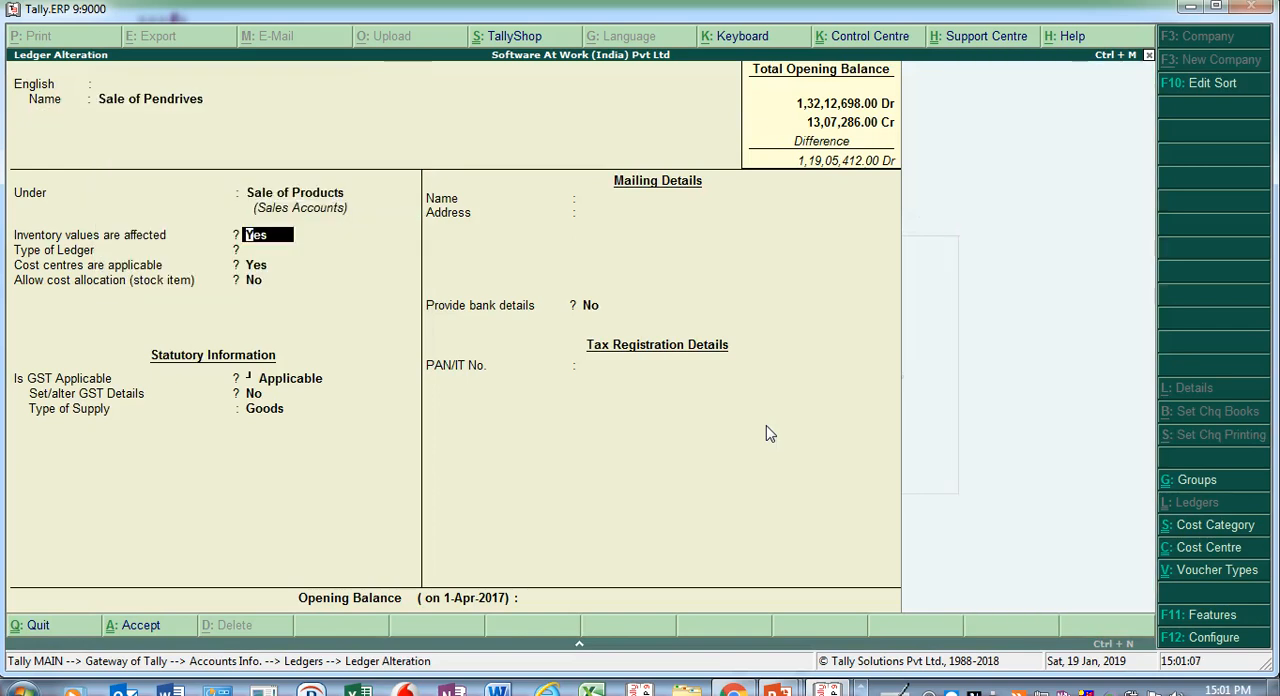
- Keep GST as Applicable, set the option to set or alter GST details to Yes, and accept the GST details
key("Return")
key("Return")
key("Return")
key("Return")
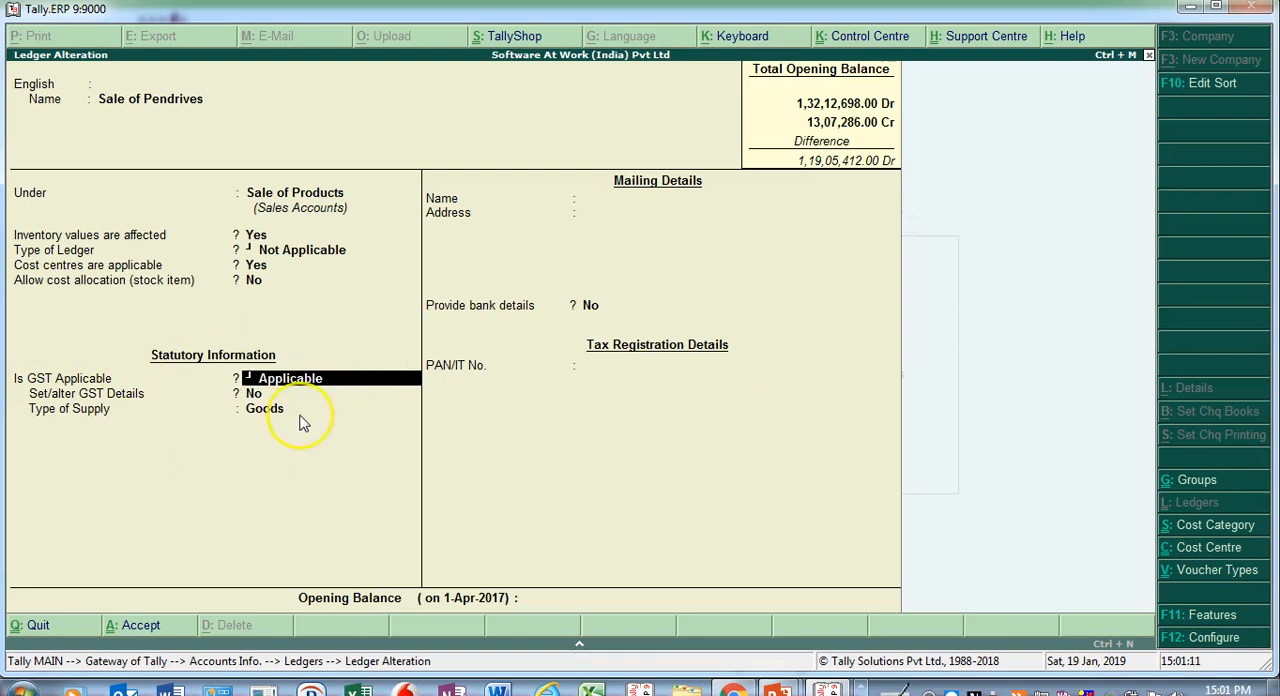
key("Return")
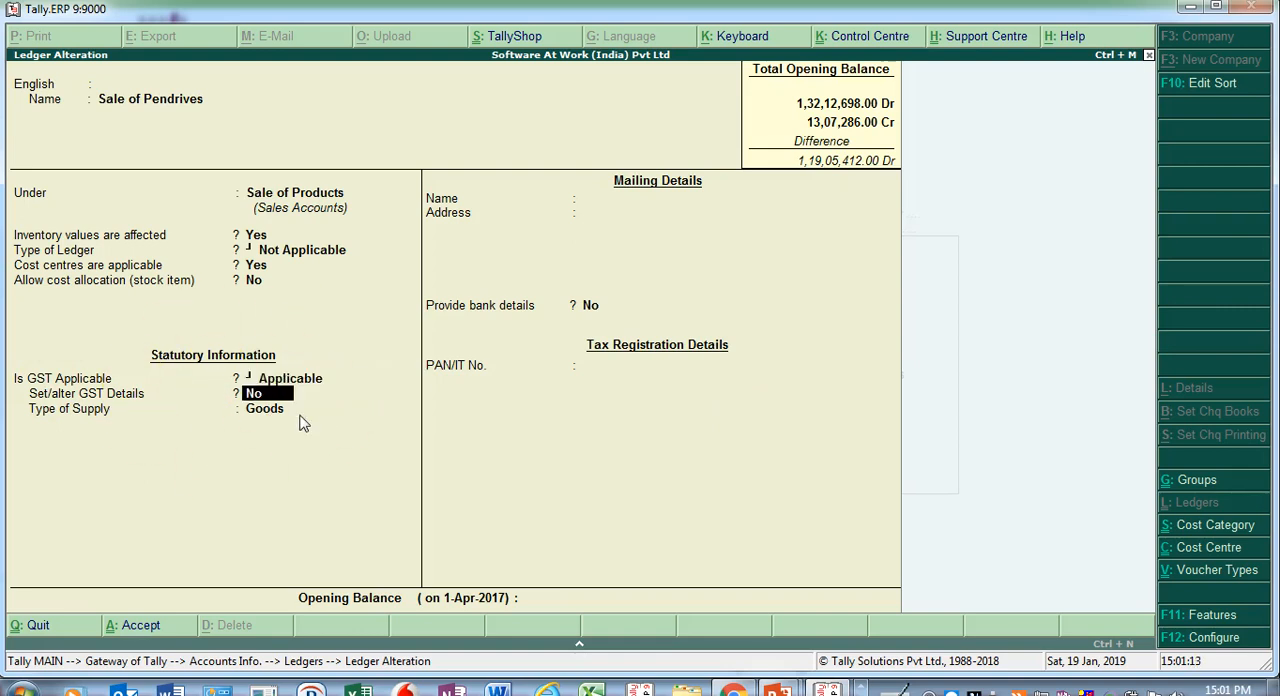
key("y")
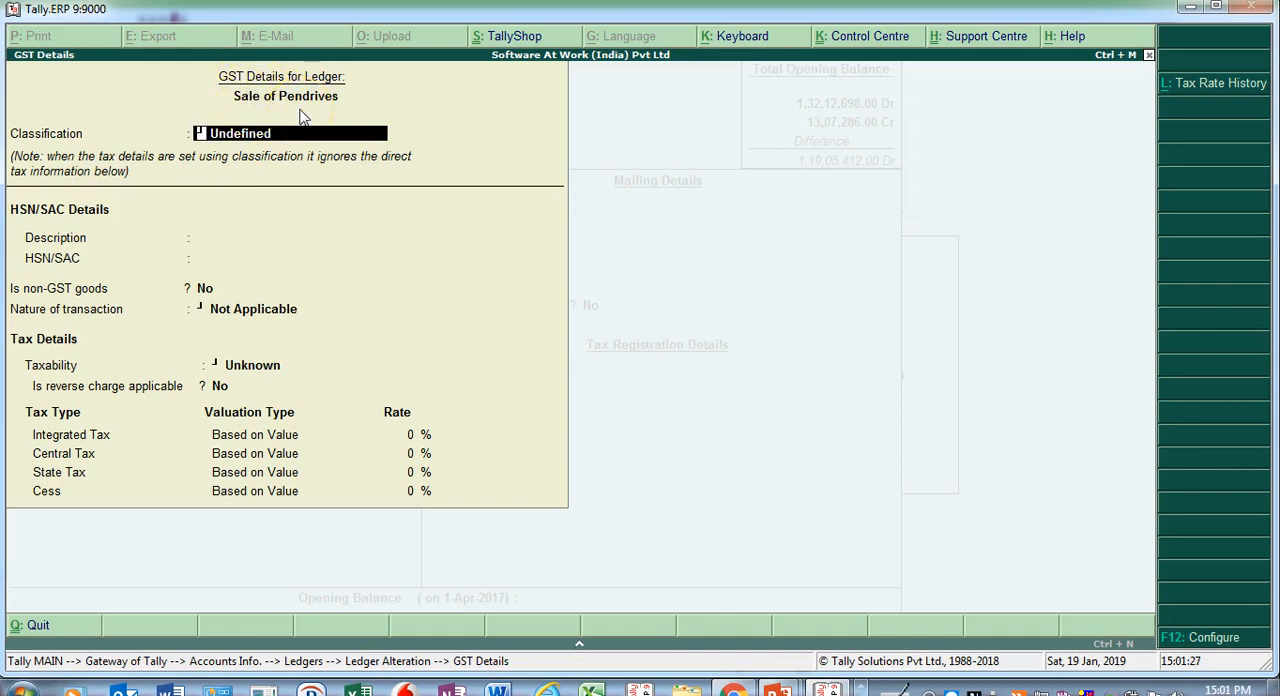
key("ctrl+a")
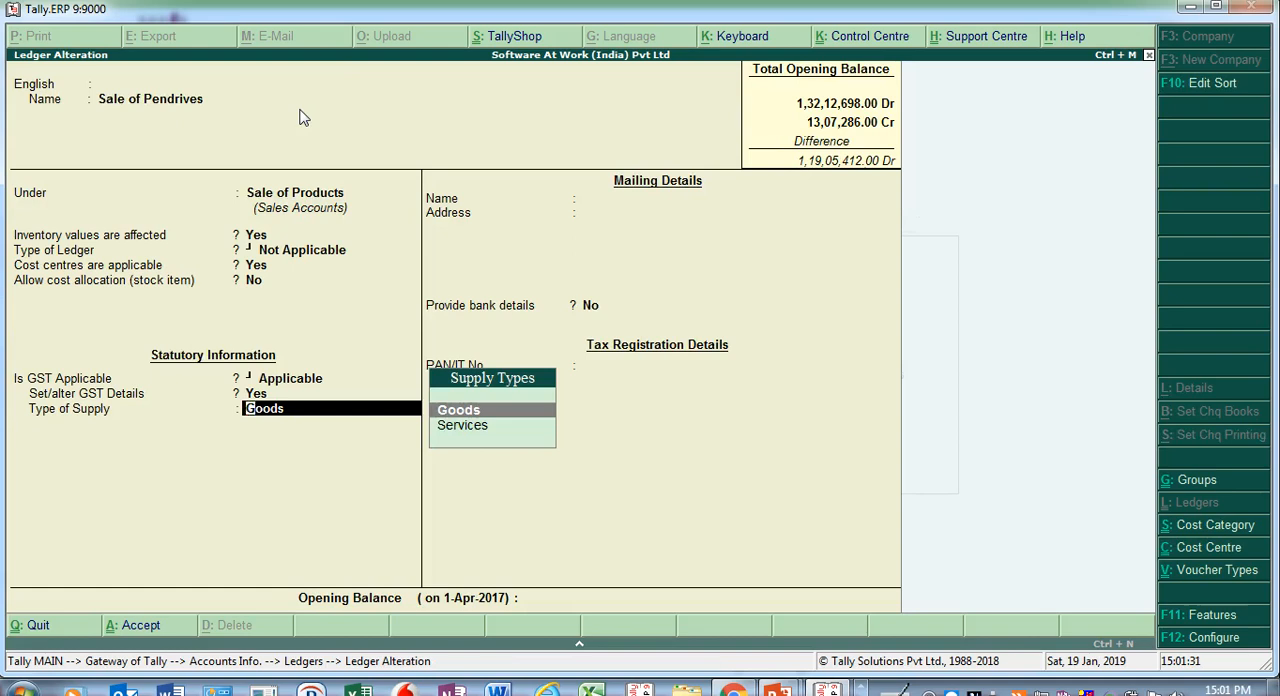
- Keep Goods as the type of supply and save the Sale of Pendrives ledger
key("Down")
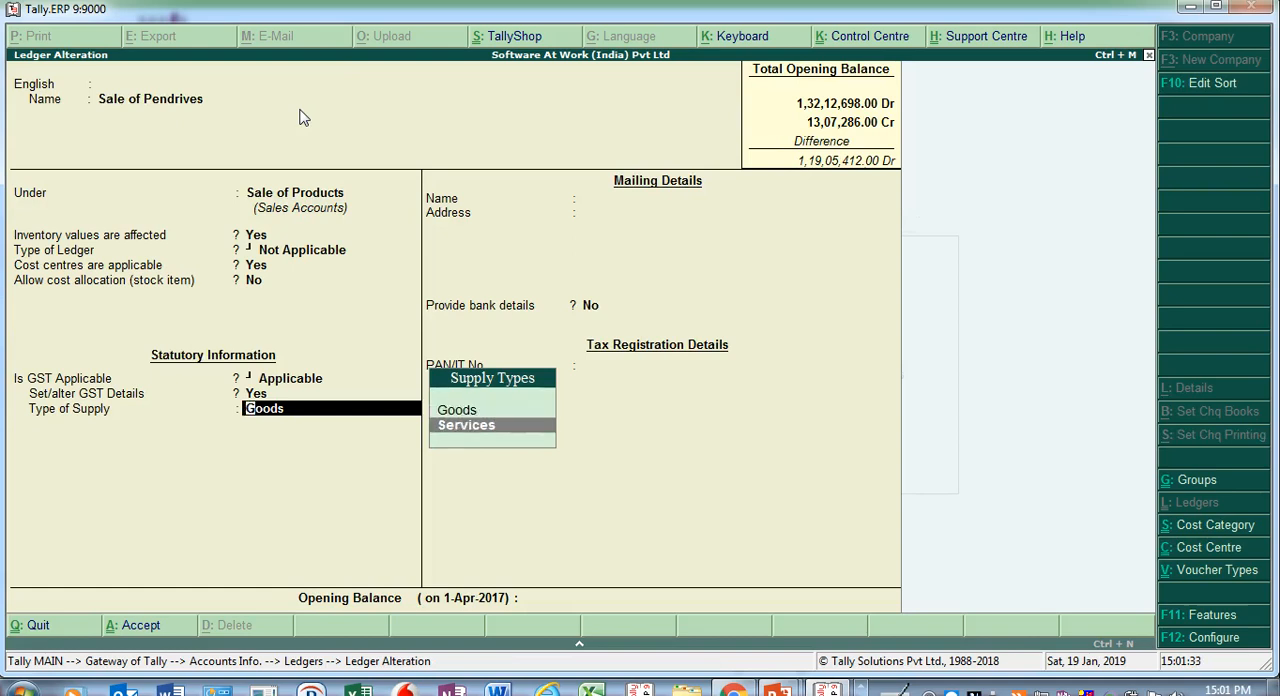
key("Up")
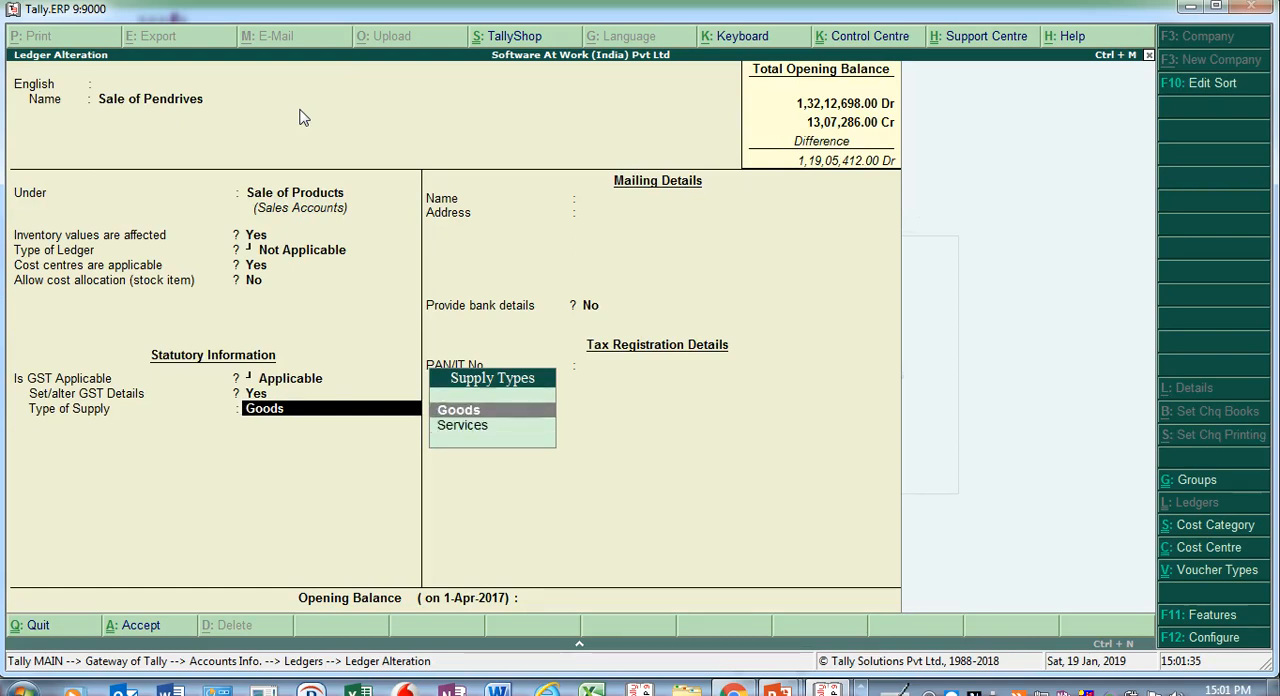
left_click(463, 415)
key("ctrl+a")
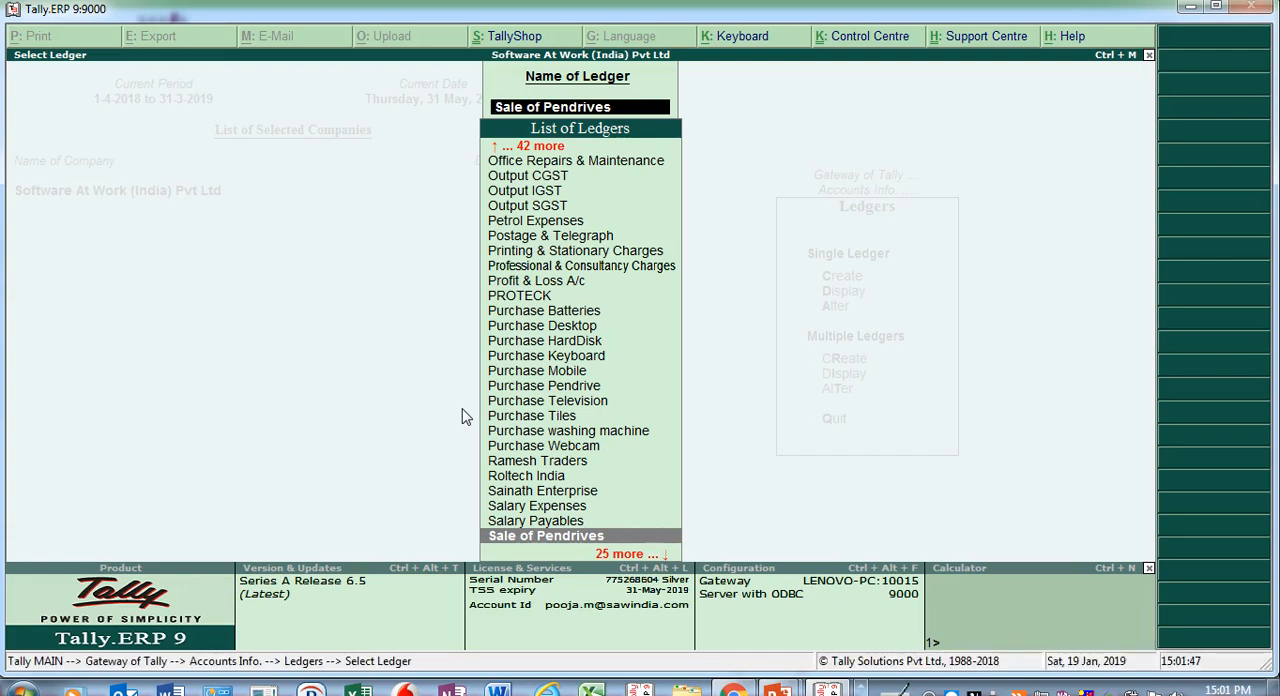
- Open the Output CGST ledger for alteration and go to its type of duty or tax
type("Out")
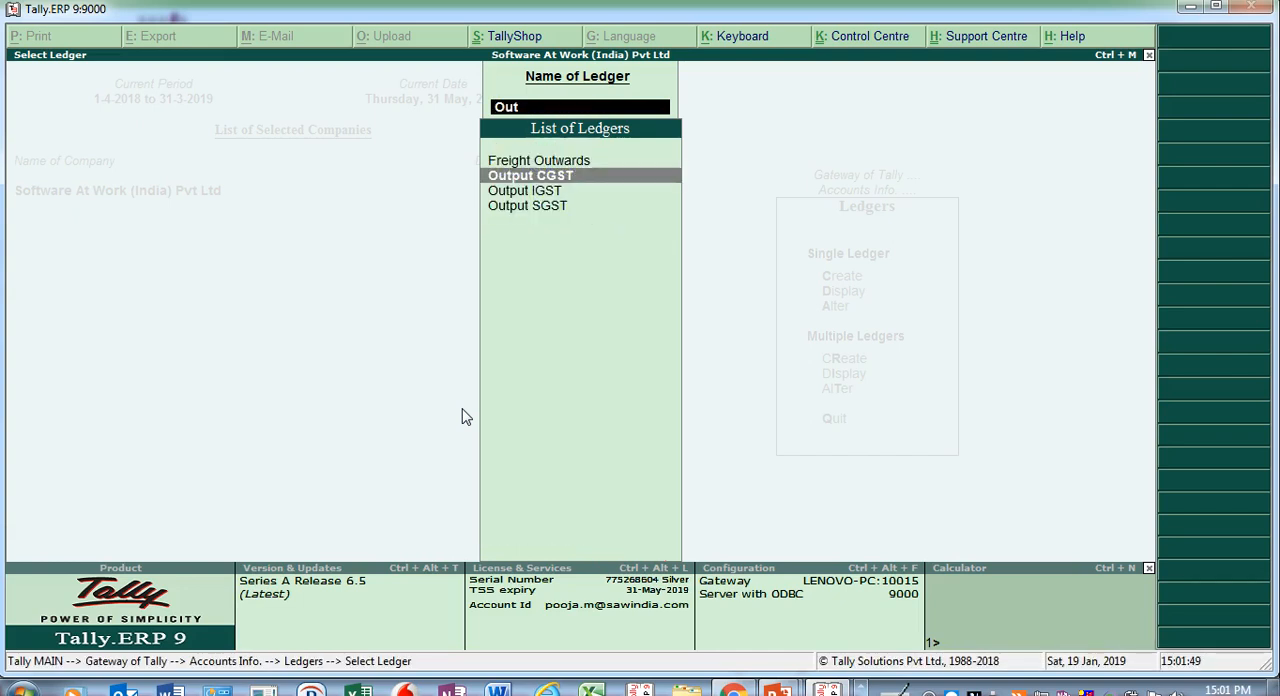
key("Return")
key("Return")
key("Return")
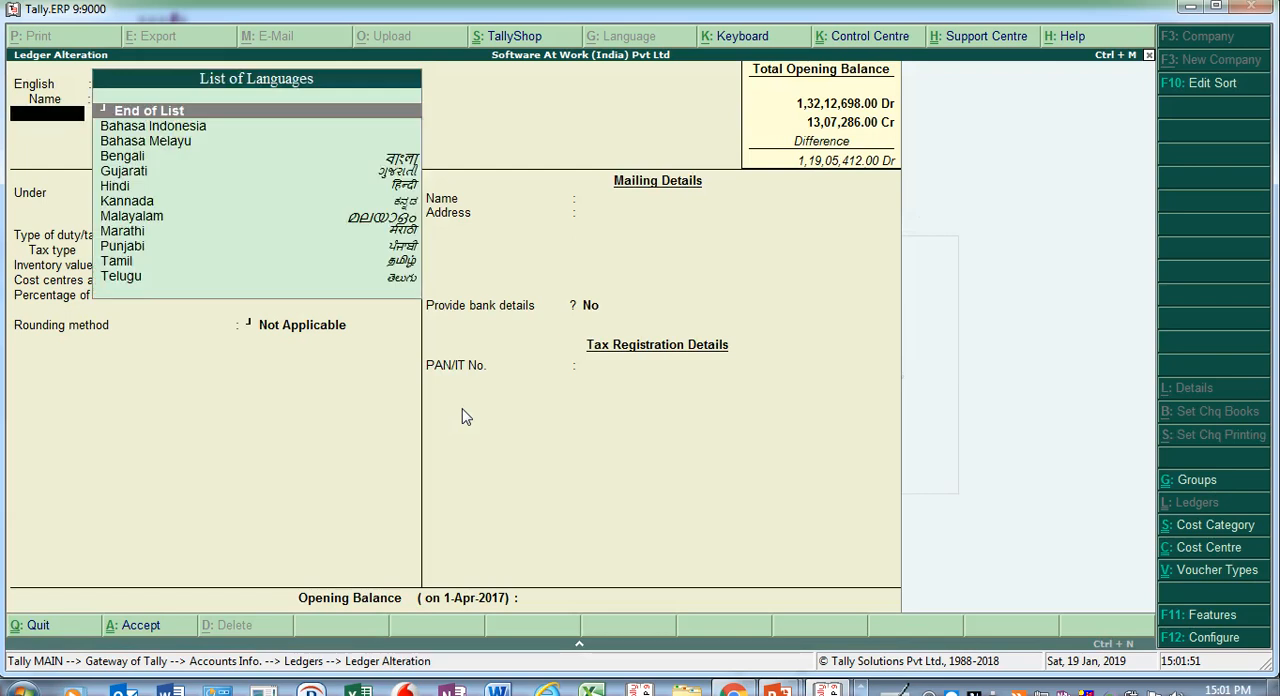
key("Return")
key("Return")
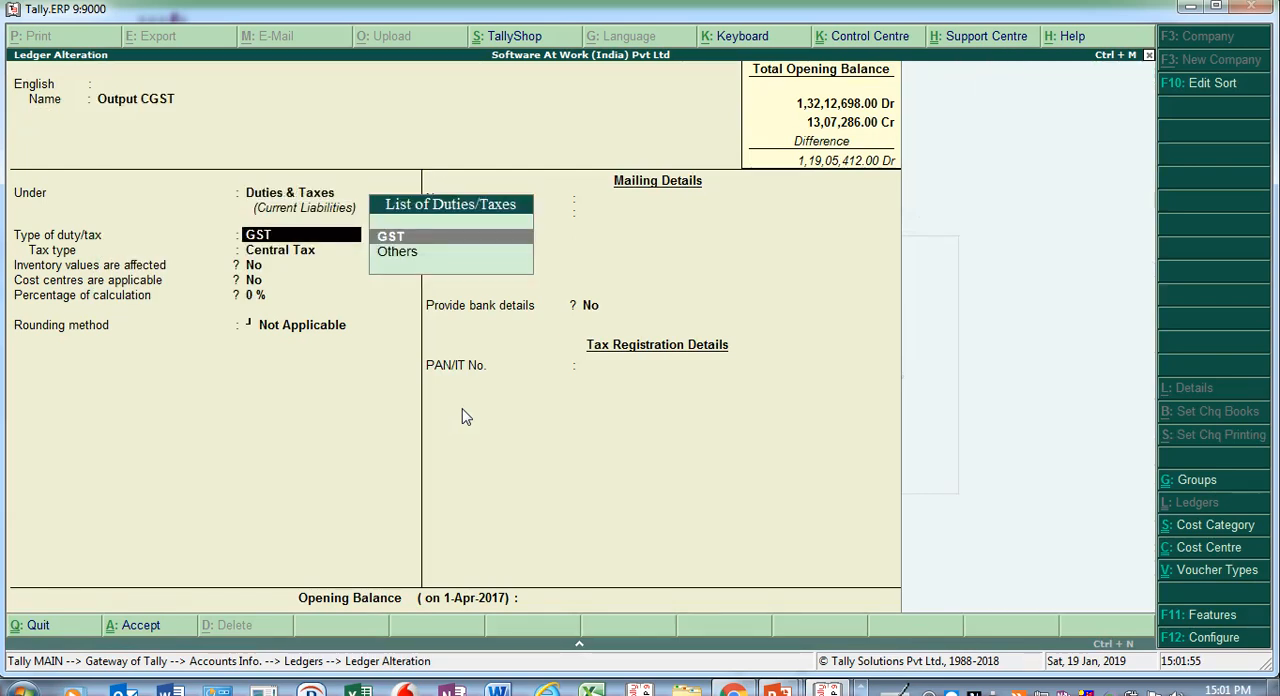
- Check the Output CGST ledger's duty type, tax type and percentage of calculation, then save it
key("Return")
key("Return")
key("Return")
key("Return")
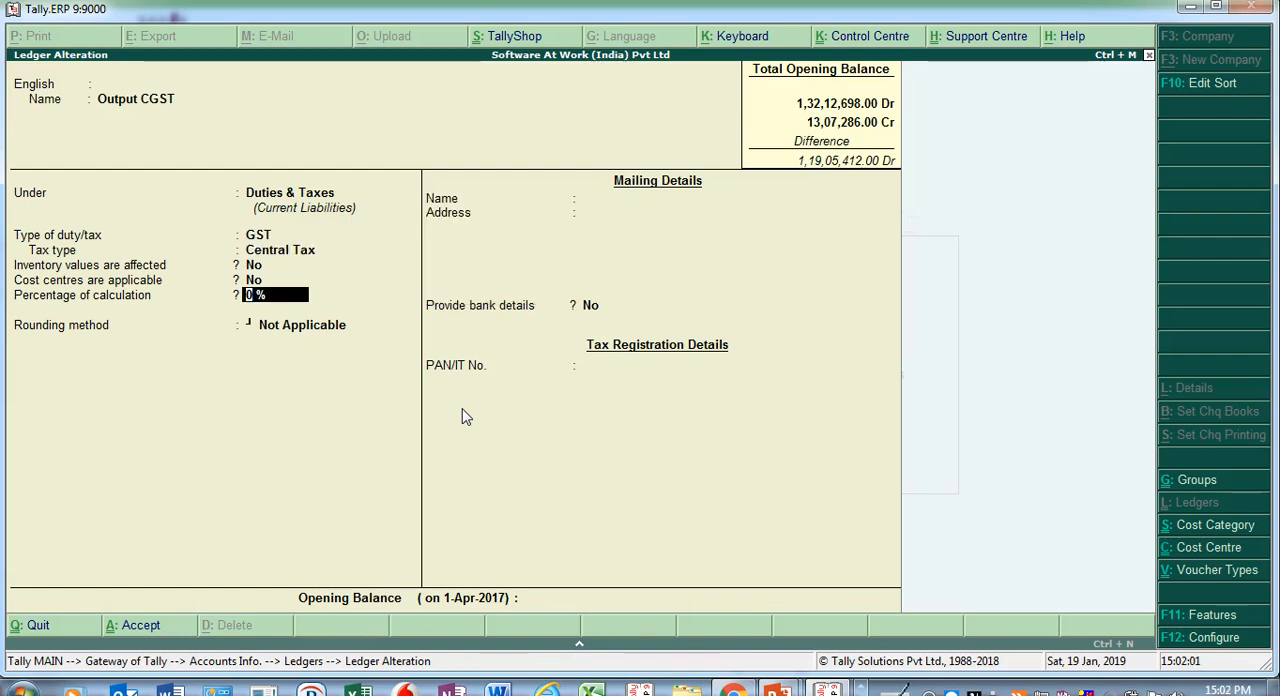
key("ctrl+a")
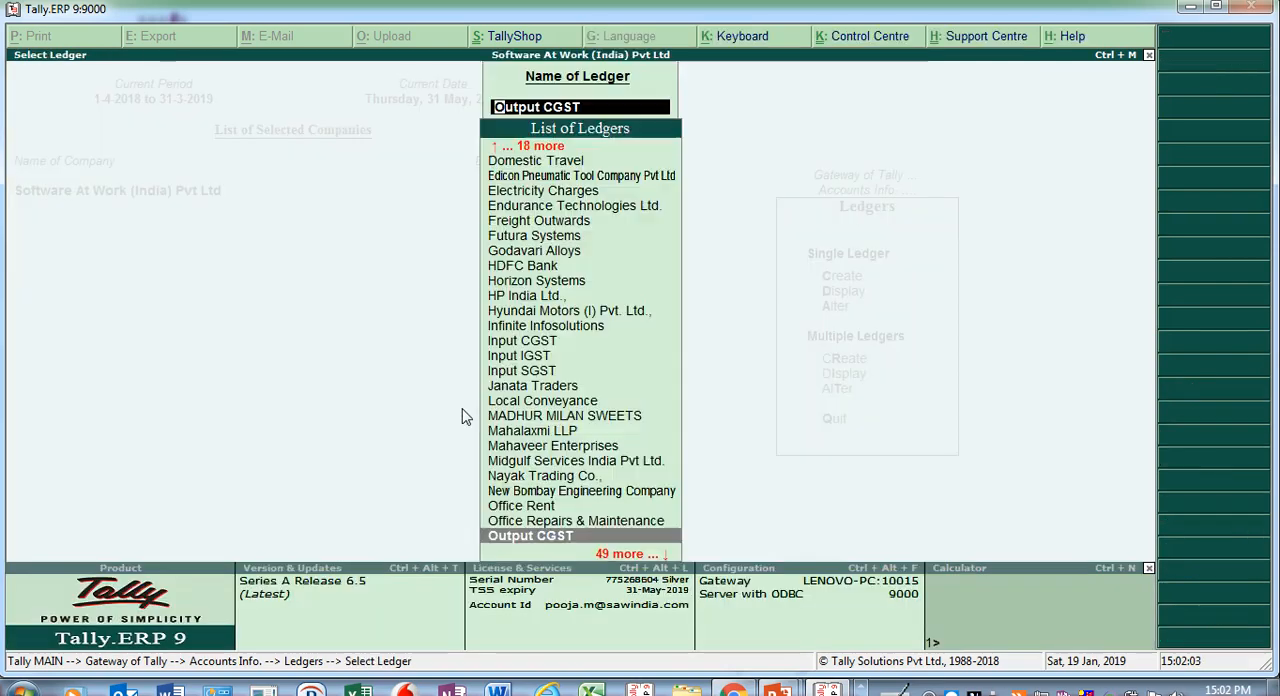
- Open the Output SGST ledger for alteration, check its duty type and tax type, and save it
type("Out")
key("Down")
key("Down")
key("Down")
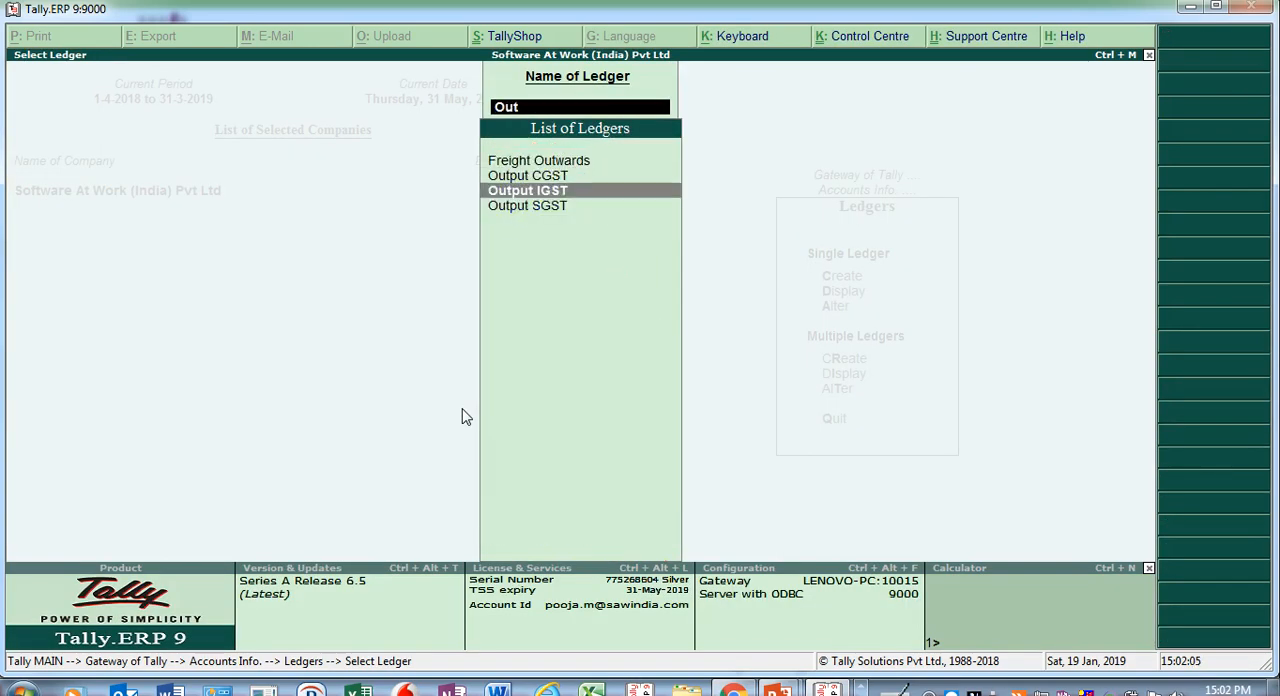
key("Return")
key("Return")
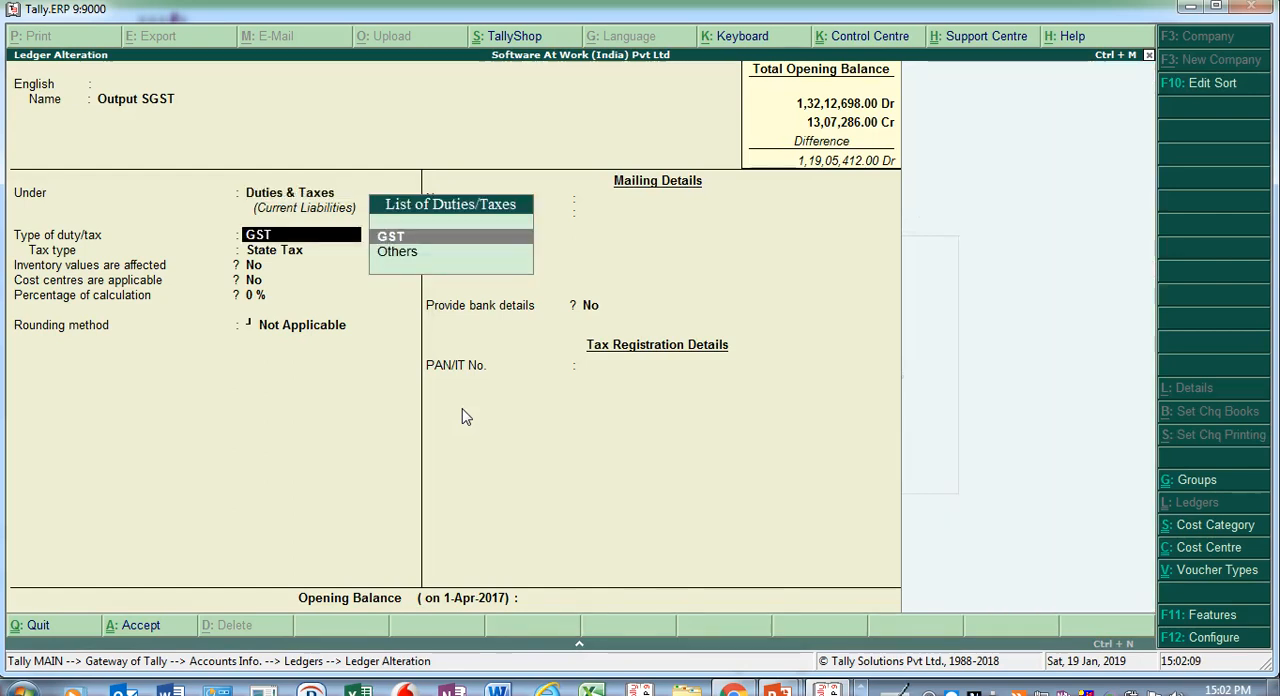
key("Return")
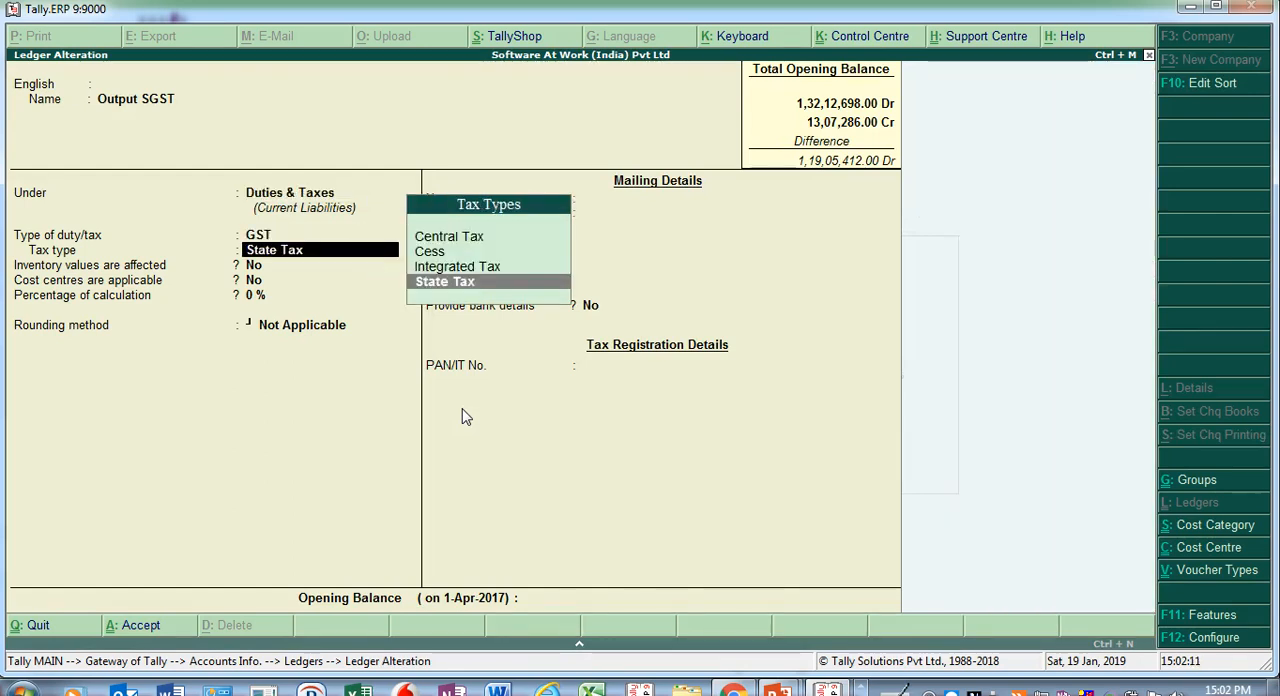
key("ctrl+a")
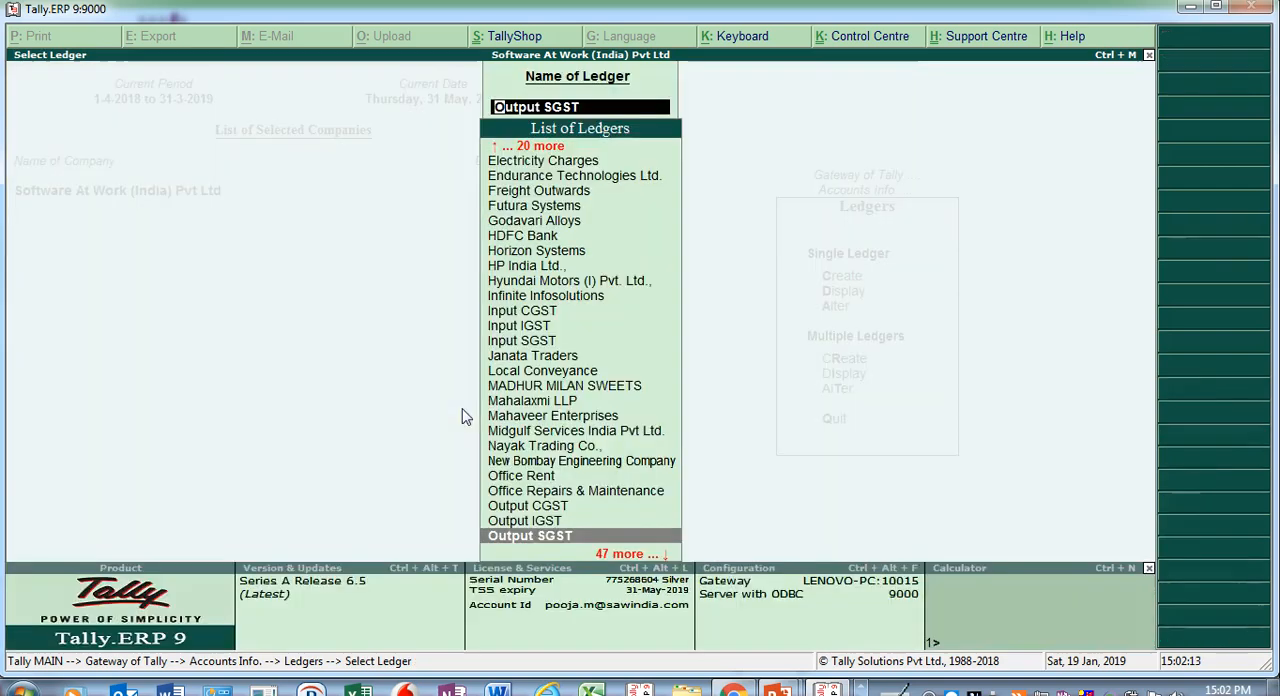
- Open the Output IGST ledger, check its tax type and calculation settings, save it, and leave the ledger masters
type("Out")
key("Down")
key("Return")
key("Return")
key("Return")
key("Return")
key("Return")
key("Return")
key("Return")
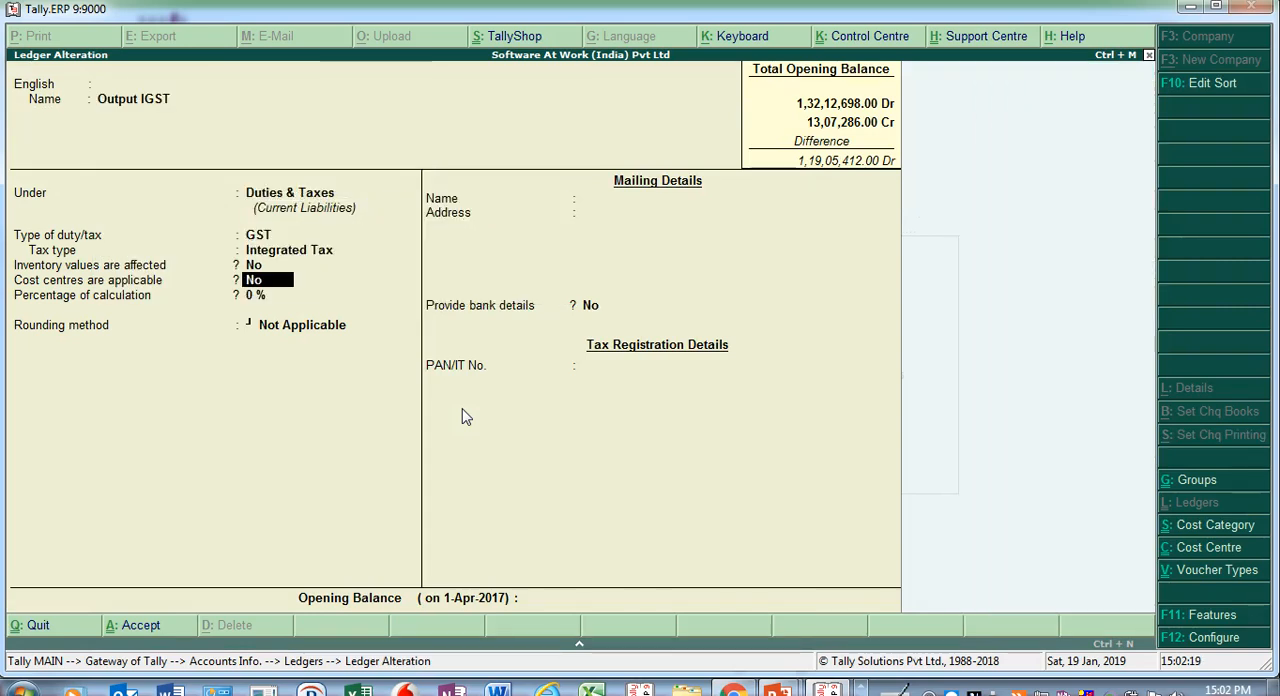
key("Return")
key("ctrl+a")
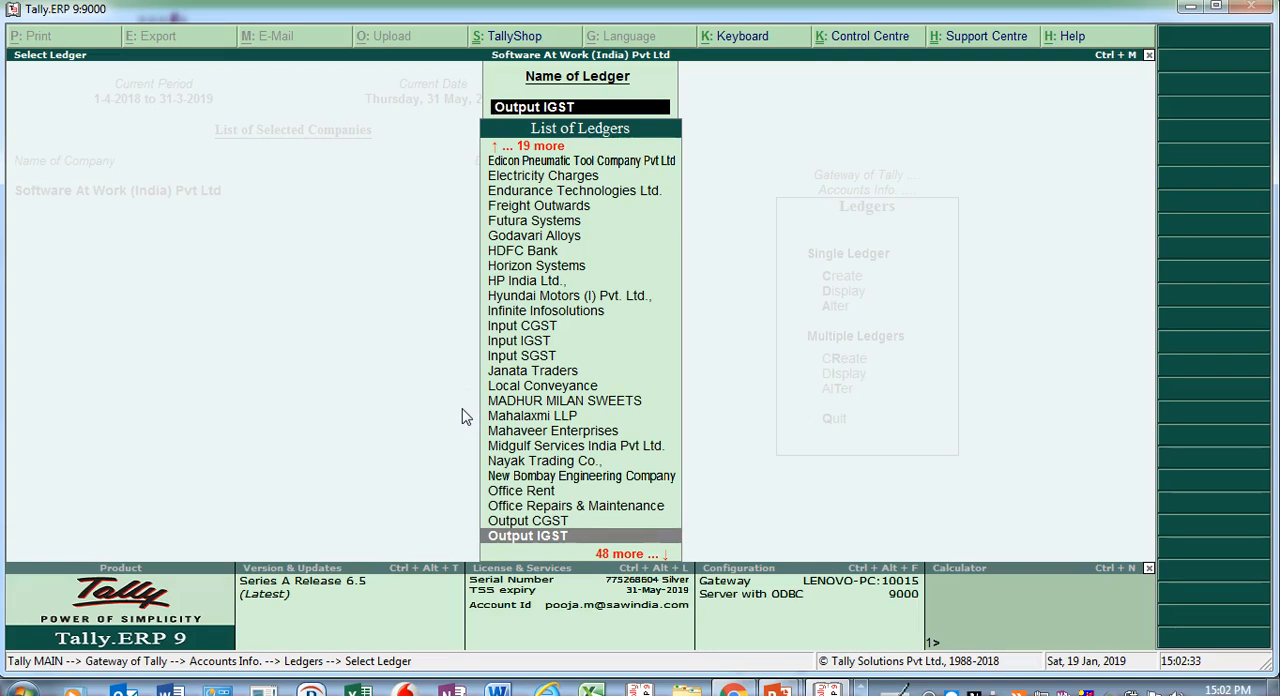
key("Escape")
key("Escape")
key("v")
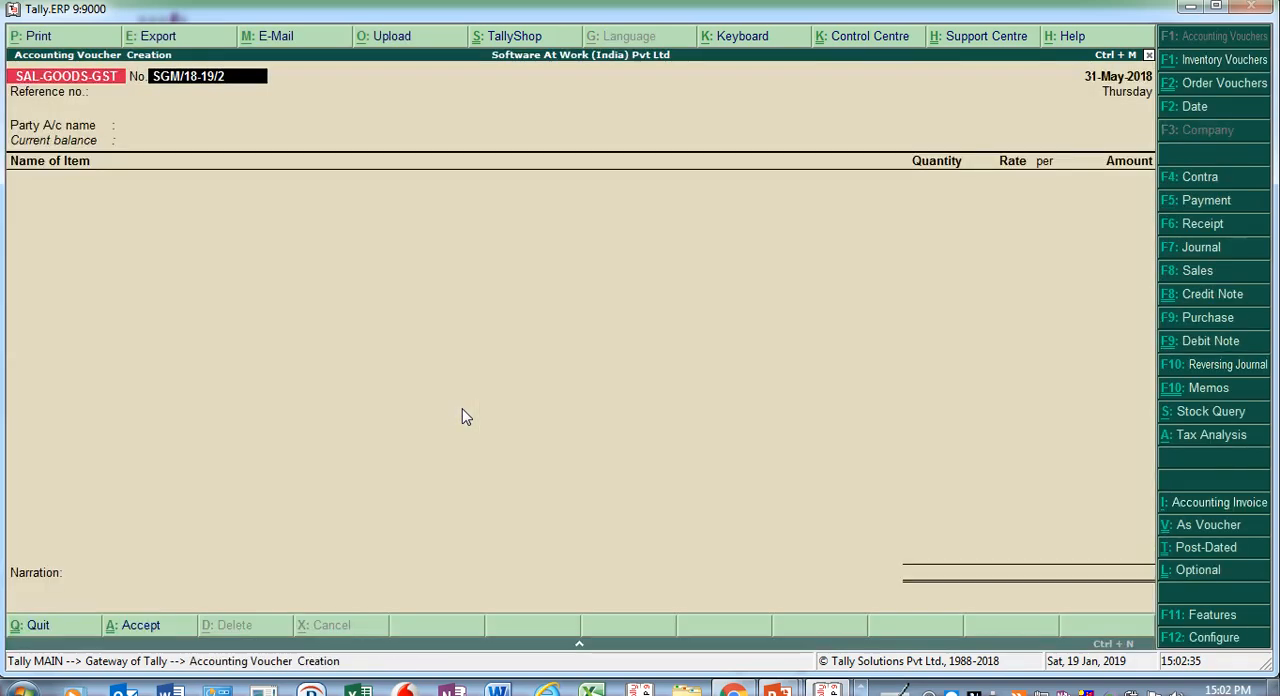
key("F8")
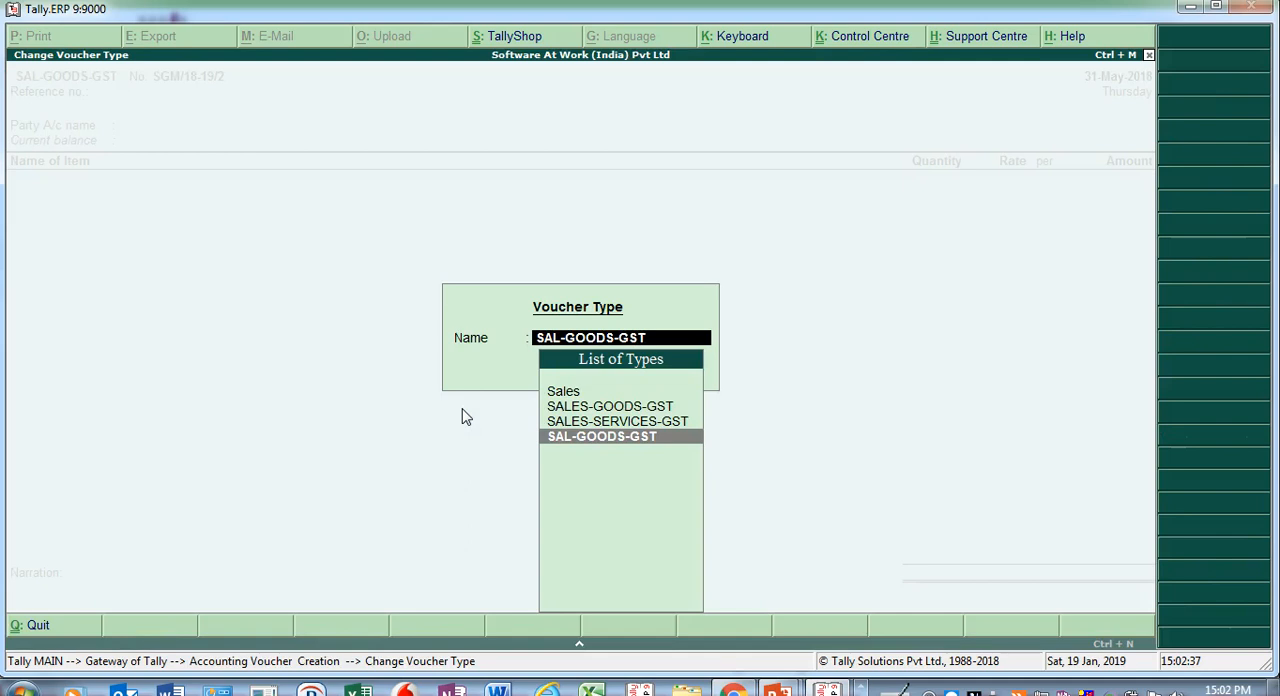
left_click(602, 436)
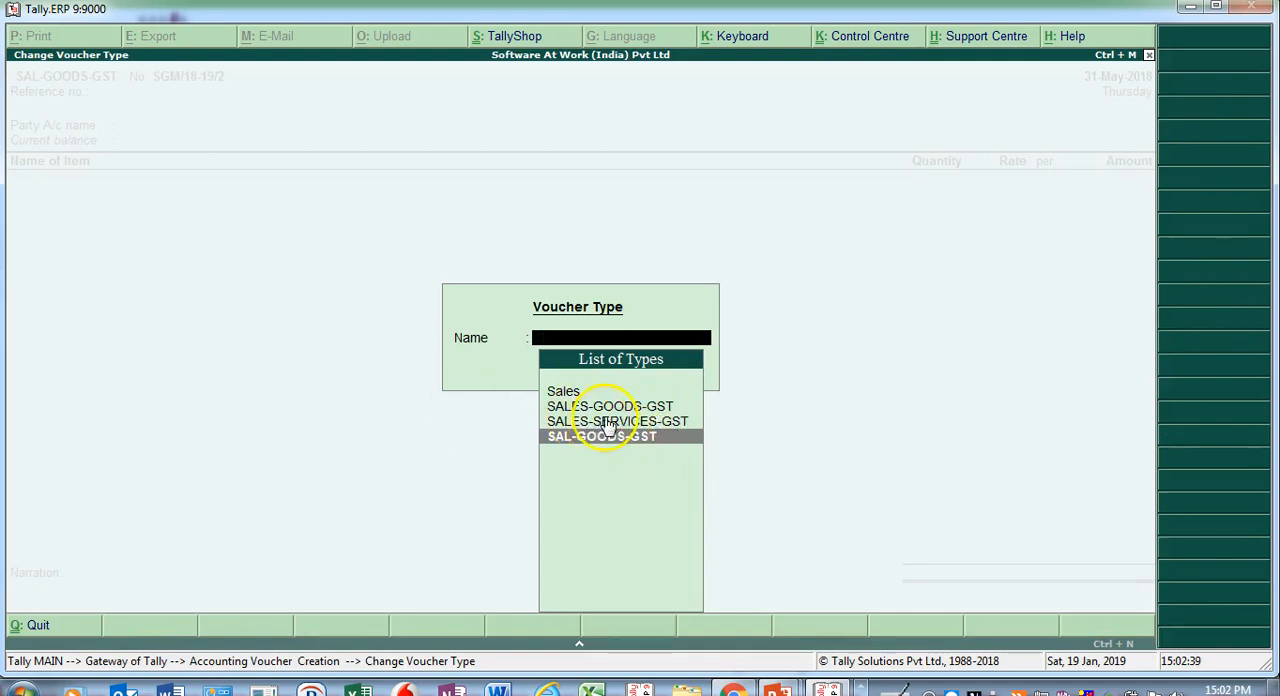
key("Escape")
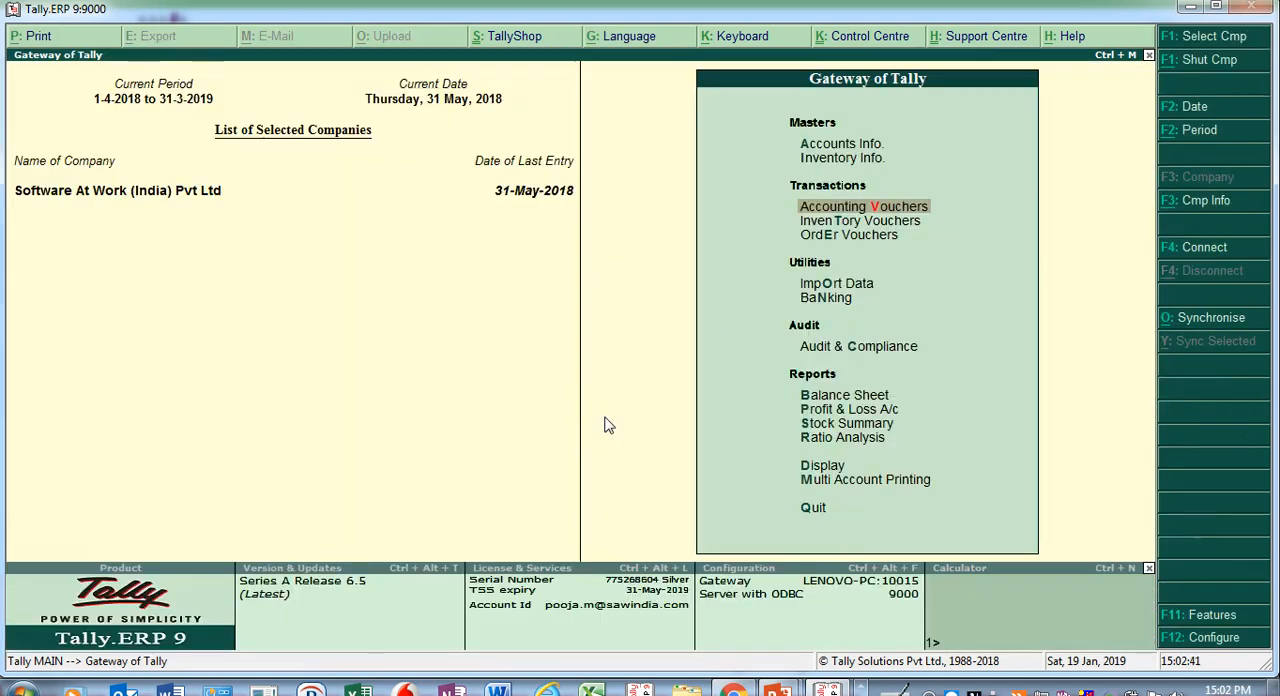
- Start a new sales voucher of the SAL-GOODS-GST type from the accounting vouchers
left_click(858, 209)
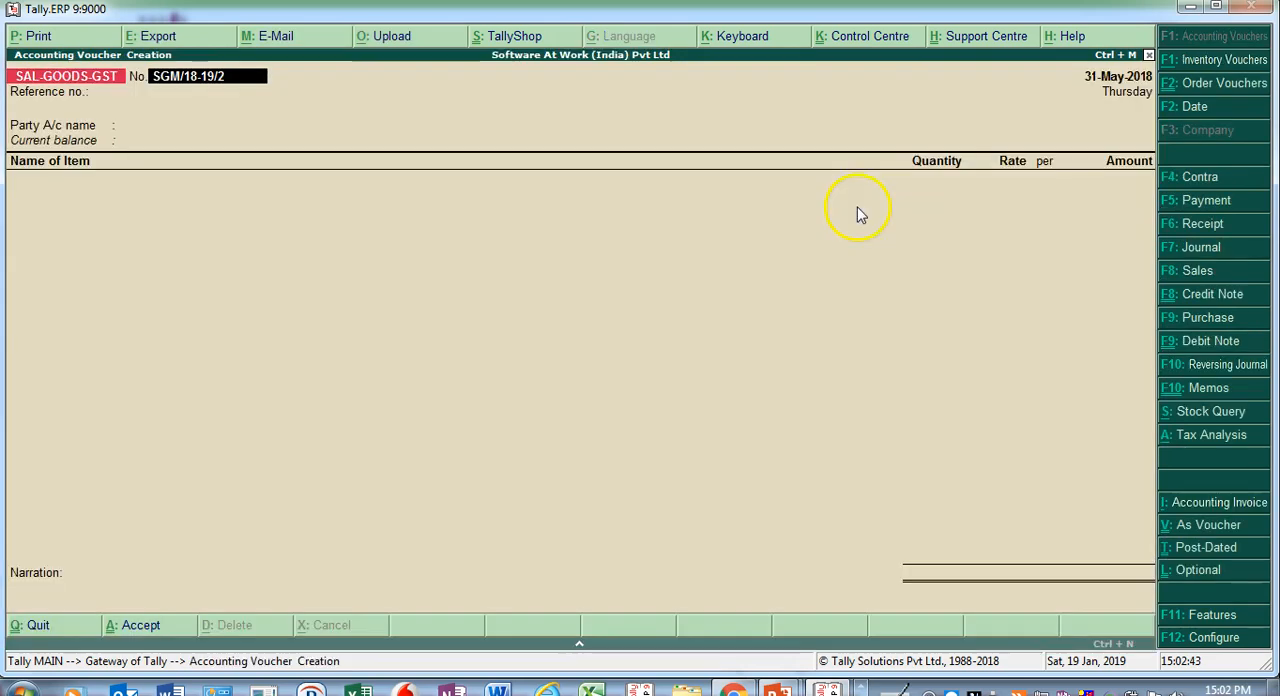
left_click(1233, 278)
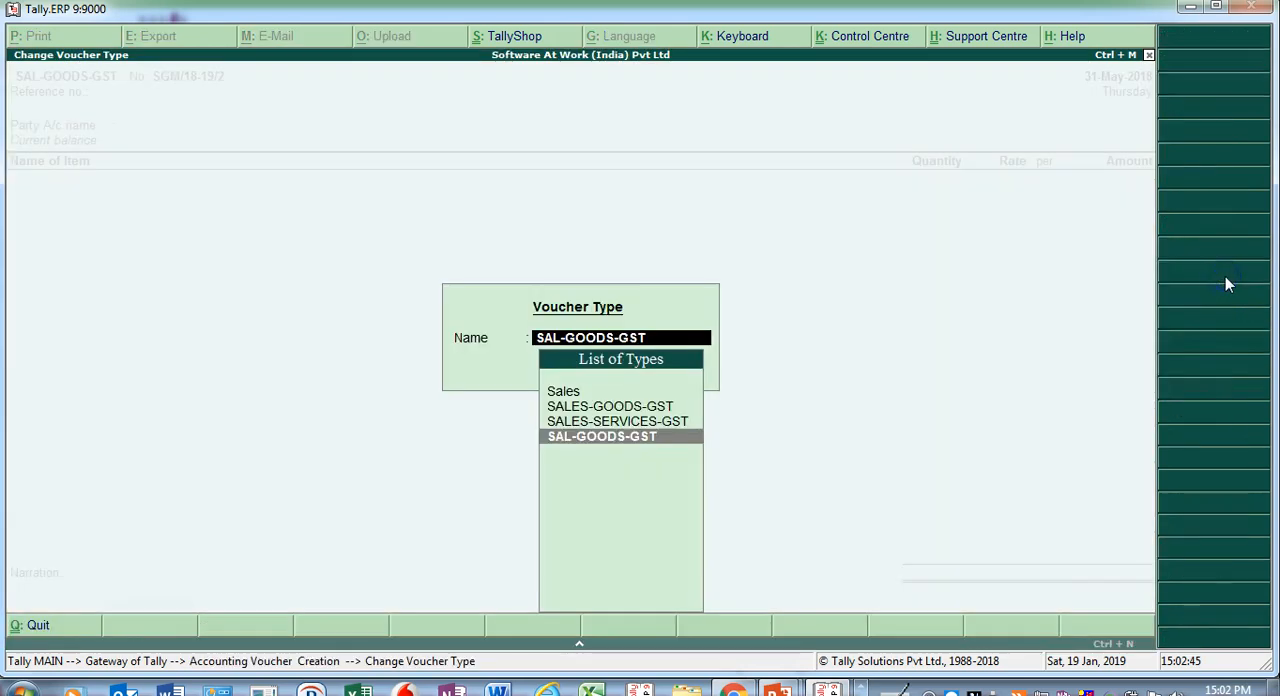
key("Return")
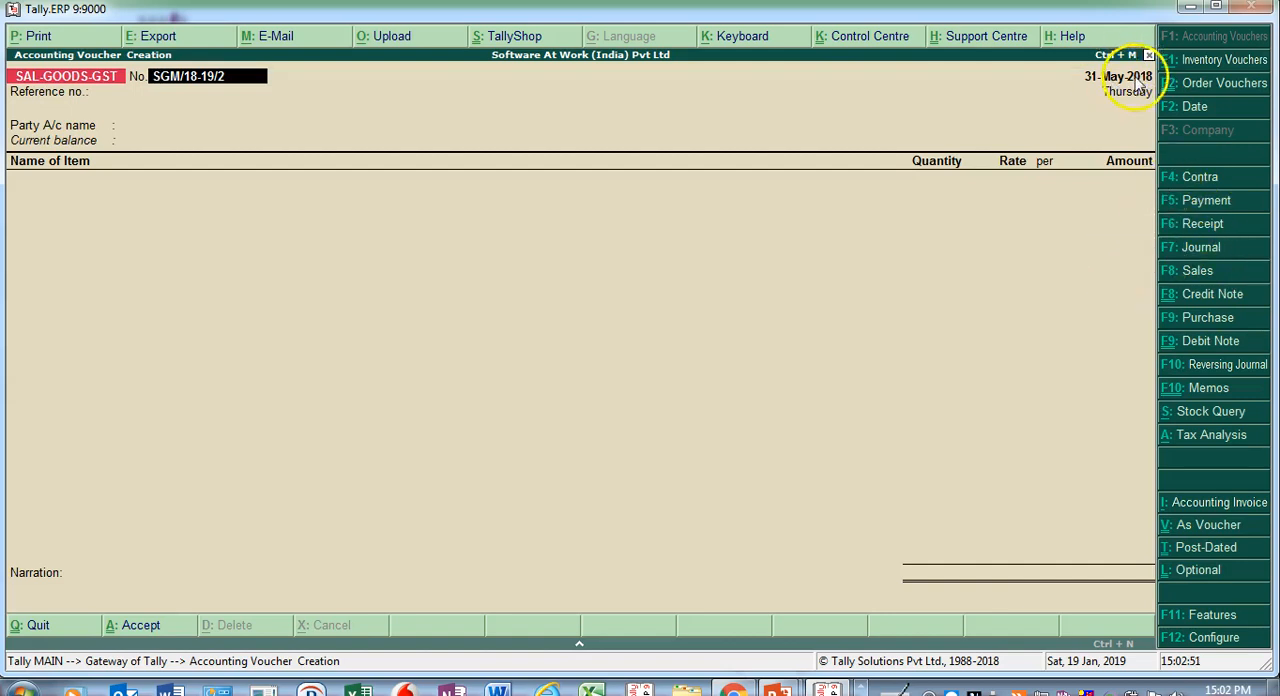
- Choose Aarti Industries Limited as the party account and accept its party details
key("Return")
key("Return")
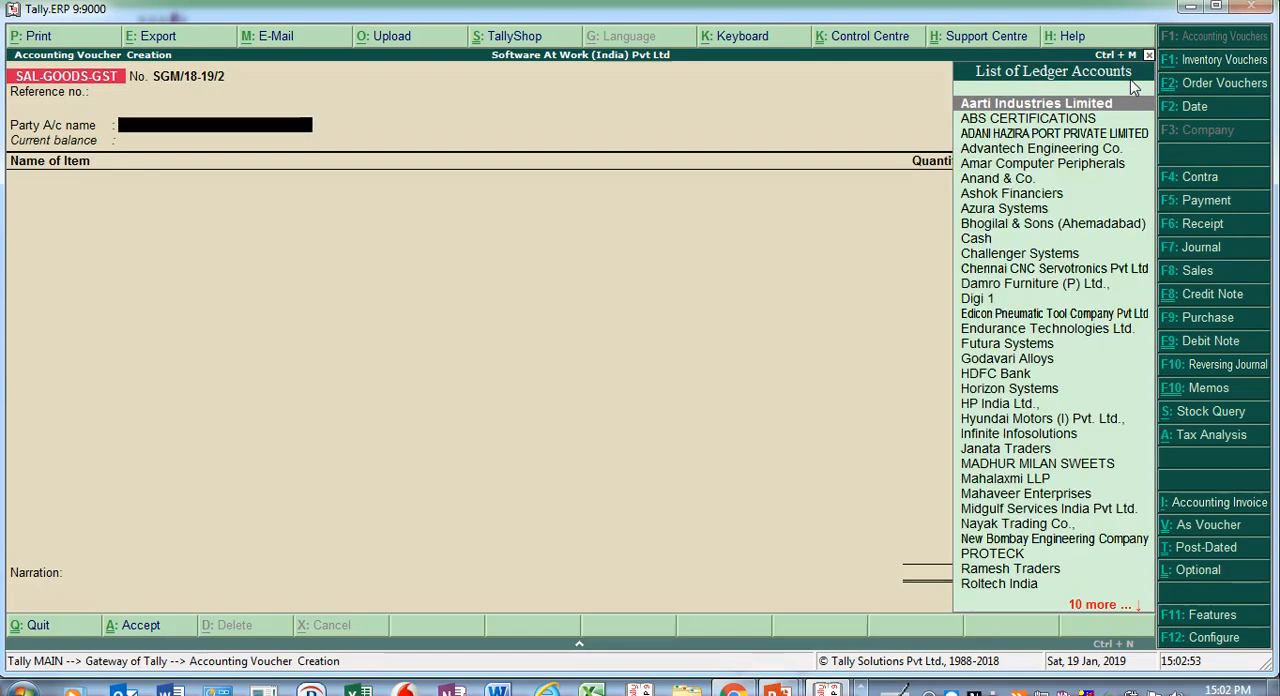
key("Return")
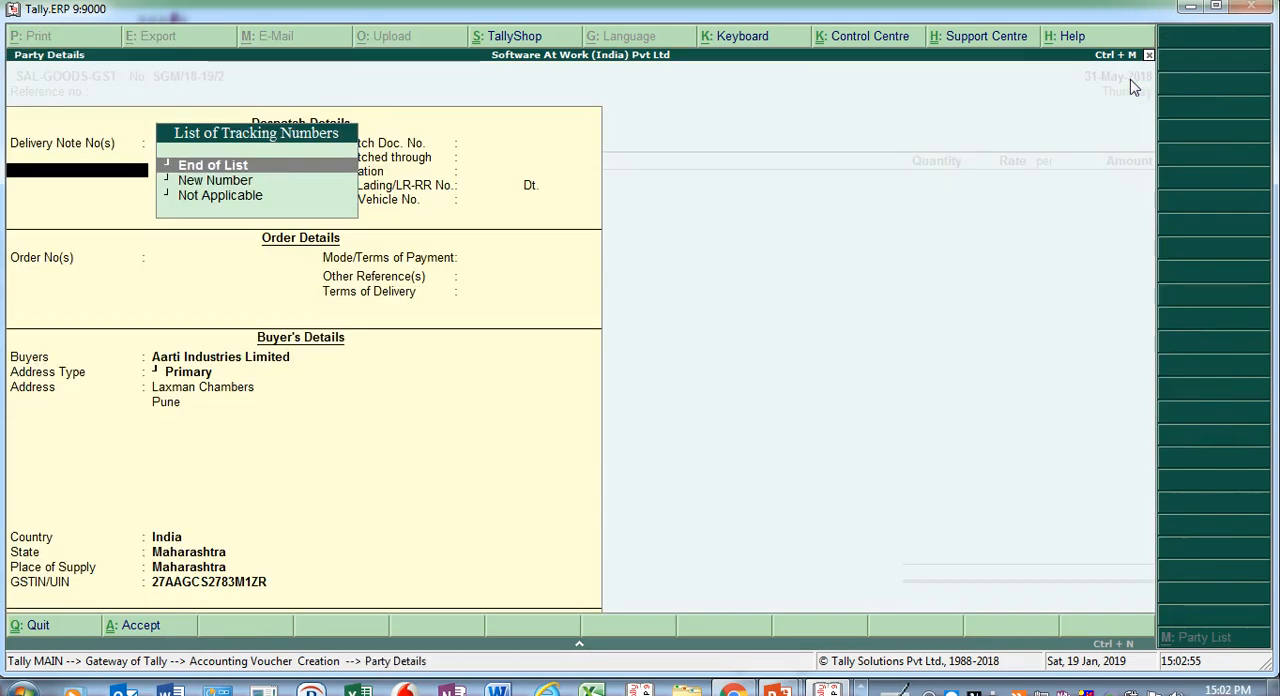
key("ctrl+a")
- Select HP1300 Webcam as the stock item of the sales voucher
key("Down")
key("Down")
key("Down")
key("Down")
key("Down")
key("Down")
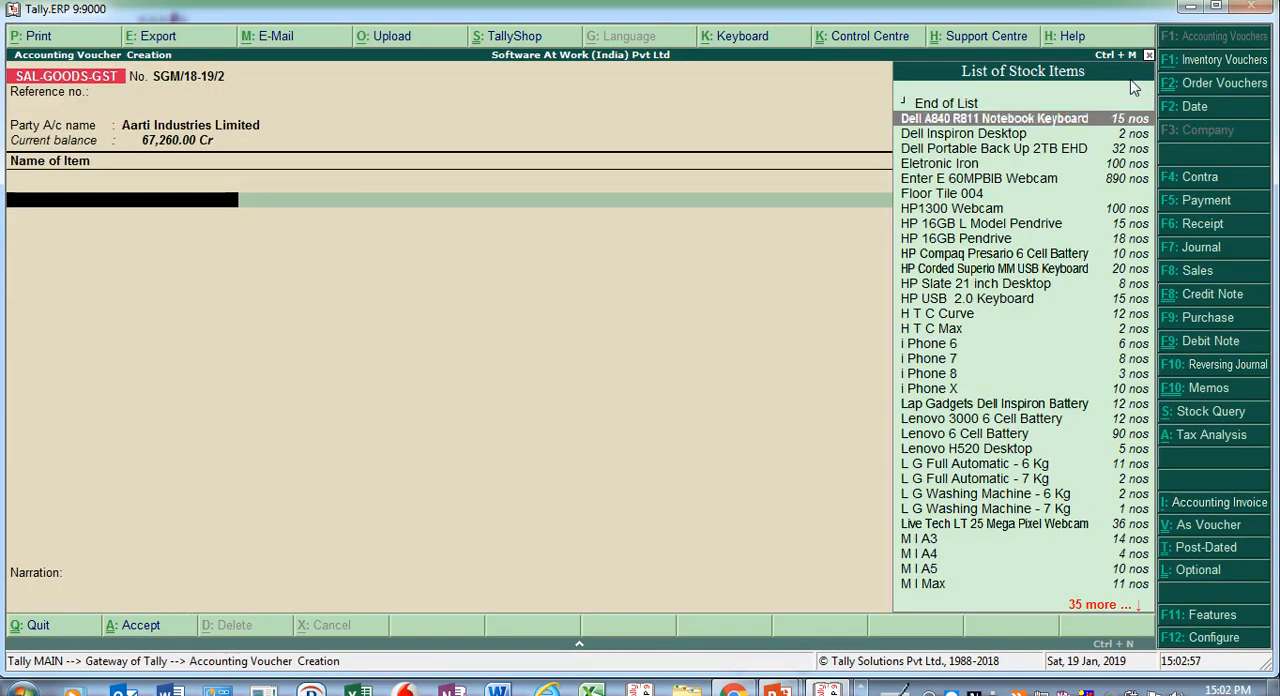
key("Down")
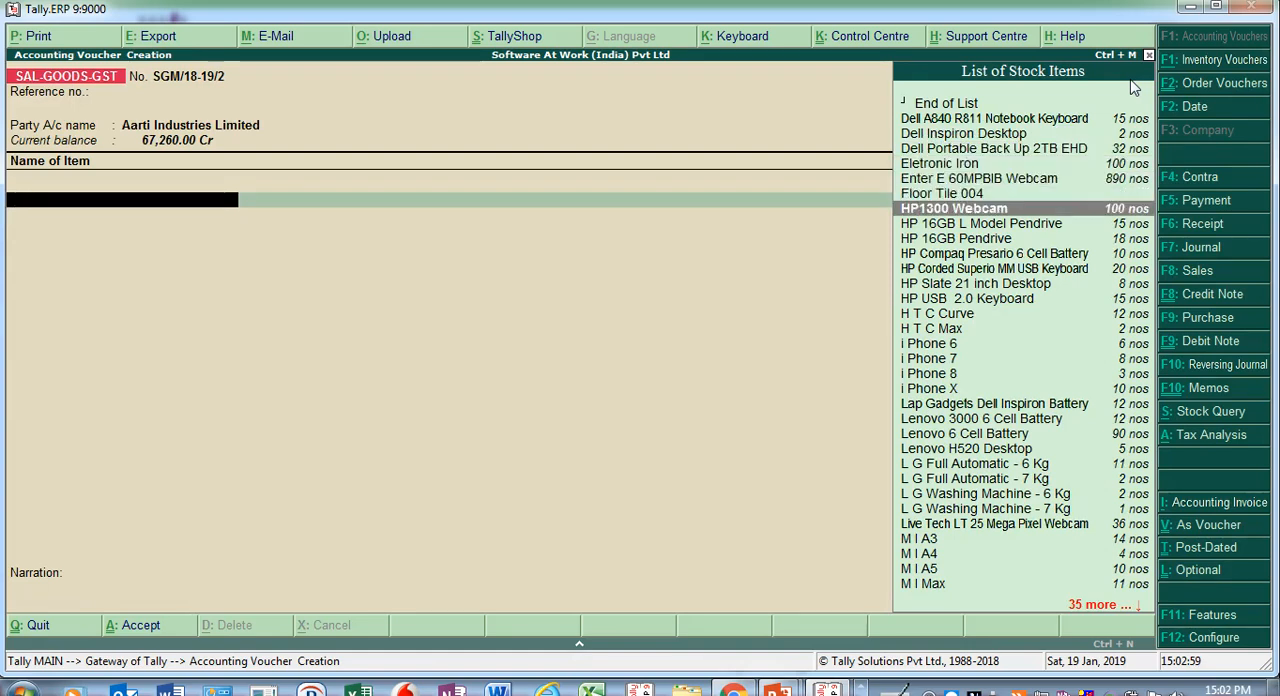
key("Return")
key("Return")
key("Return")
- Allocate 25 nos of the webcam from the Mumbai godown at a rate of 1300, with tracking and order numbers Not Applicable
key("Down")
key("Down")
key("Return")
type("25")
key("Return")
type("1300")
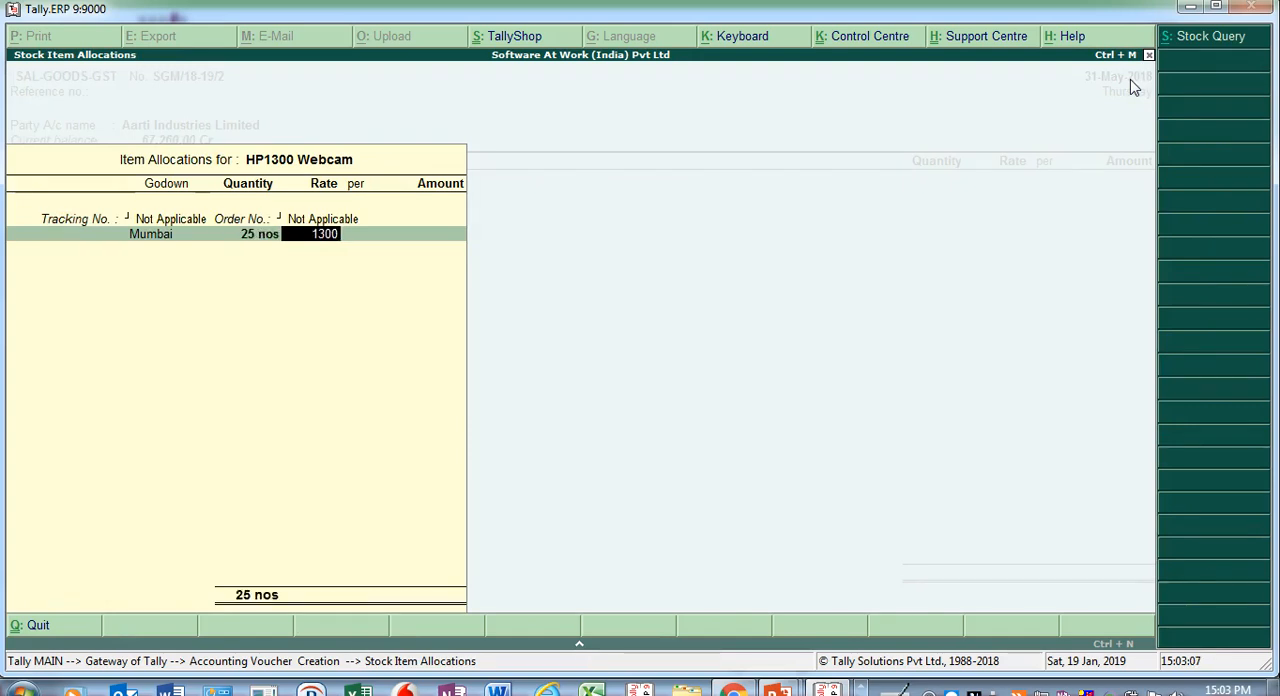
key("Return")
key("Return")
key("Return")
key("Return")
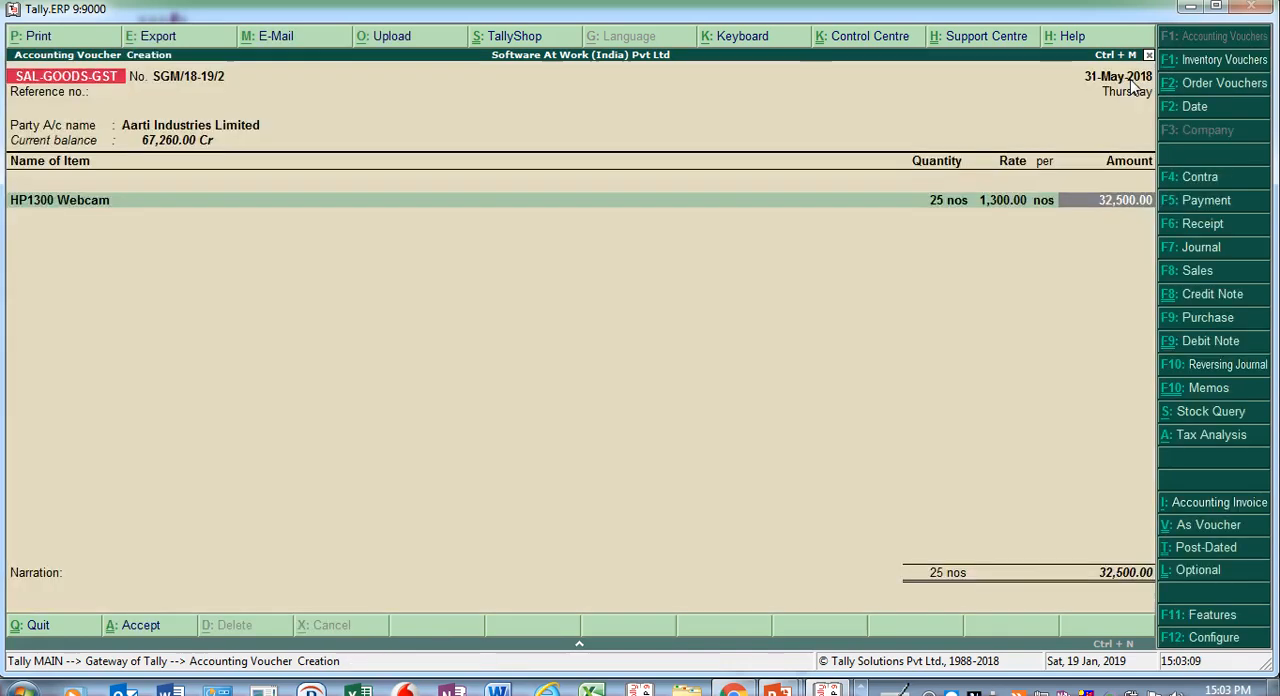
- Allocate the HP1300 Webcam amount to the Sale of Webcam ledger and accept its default tax classification details
key("Return")
key("Return")
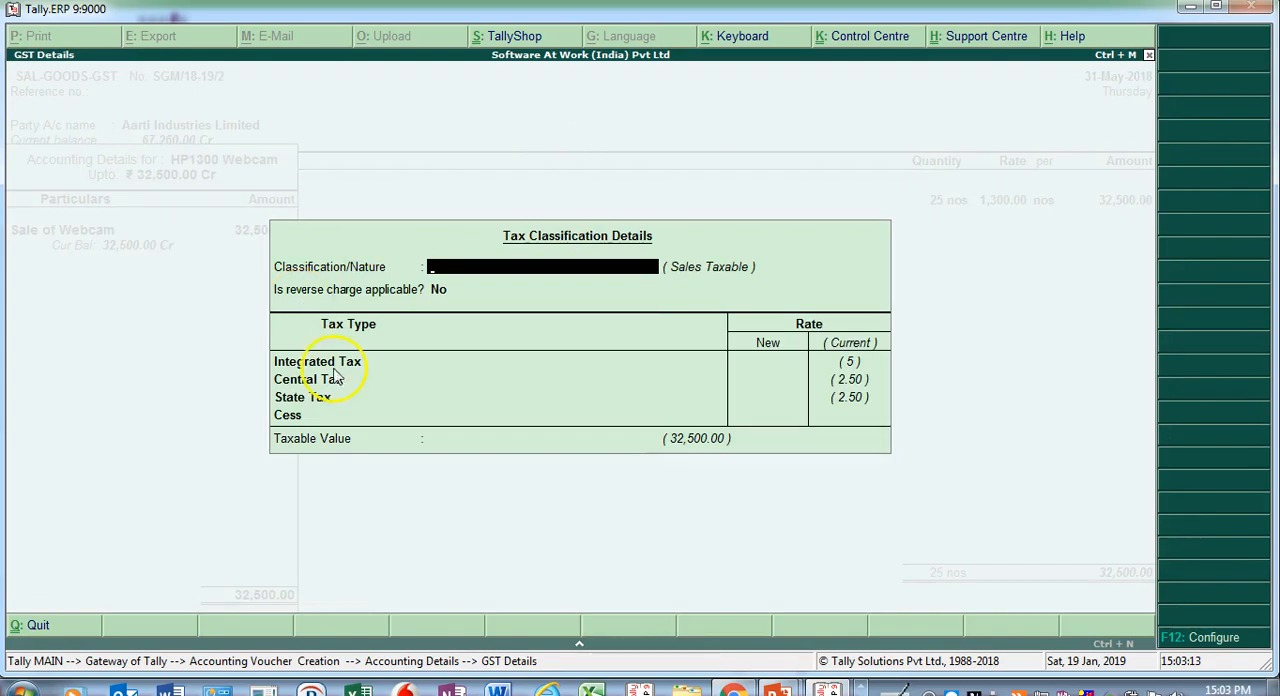
left_click(588, 376)
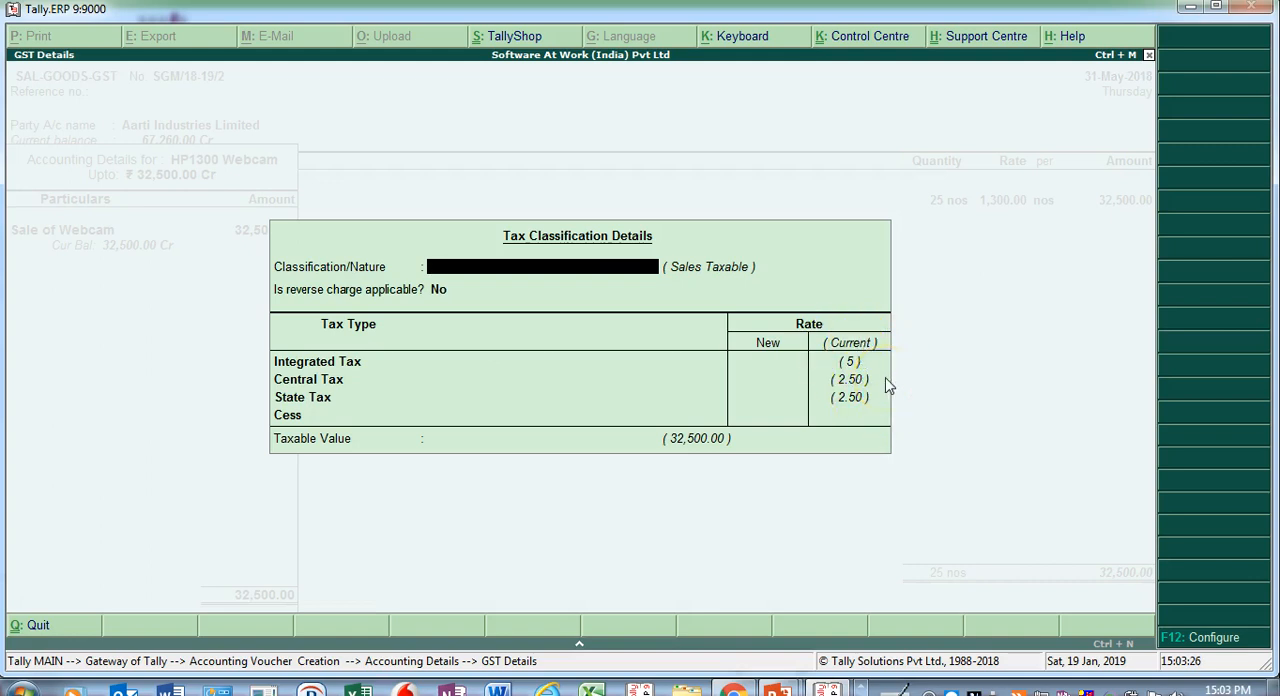
key("Return")
key("Return")
key("Return")
key("Return")
key("Return")
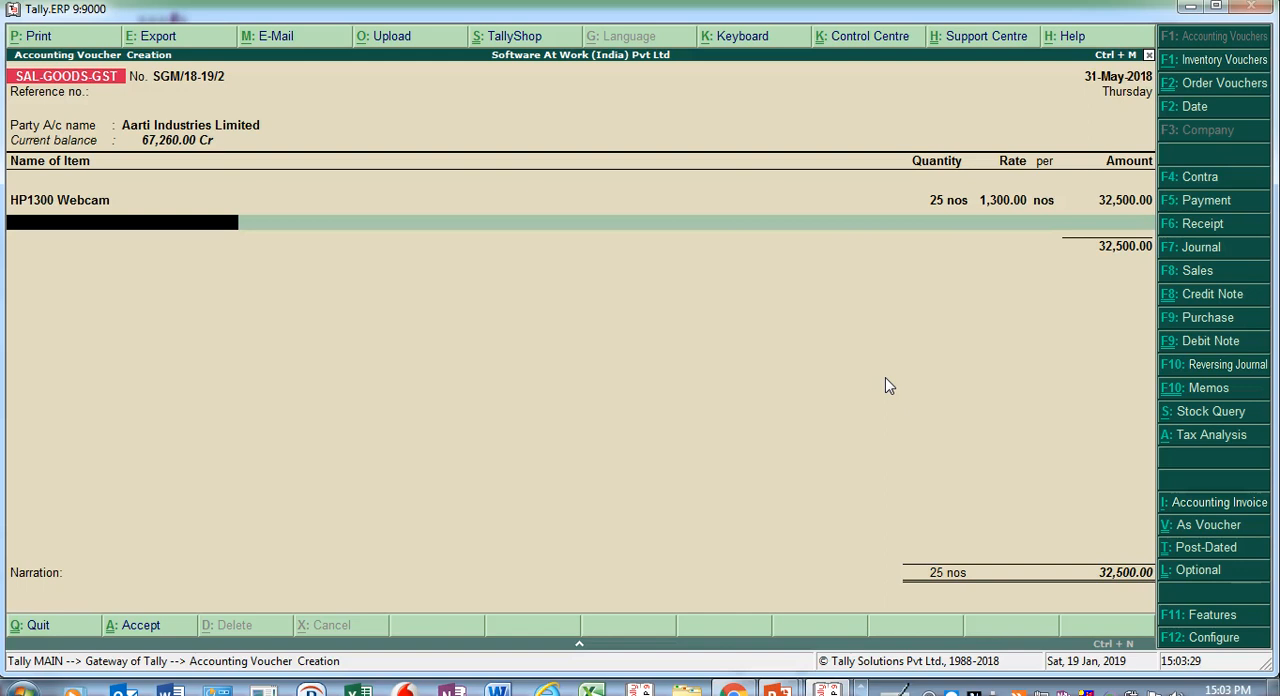
- Add Enter E 60MPBIB Webcam as the second item, with tracking and order numbers Not Applicable and Mumbai as godown
type("Web")
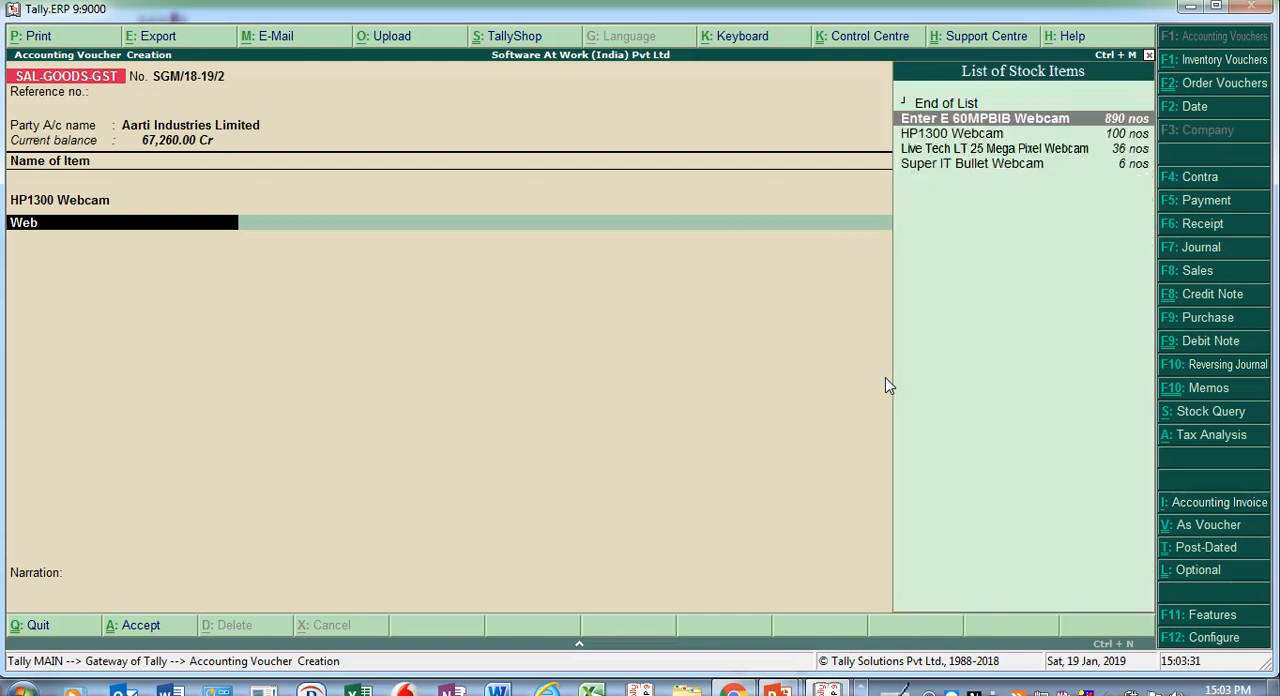
key("Return")
key("Return")
key("Return")
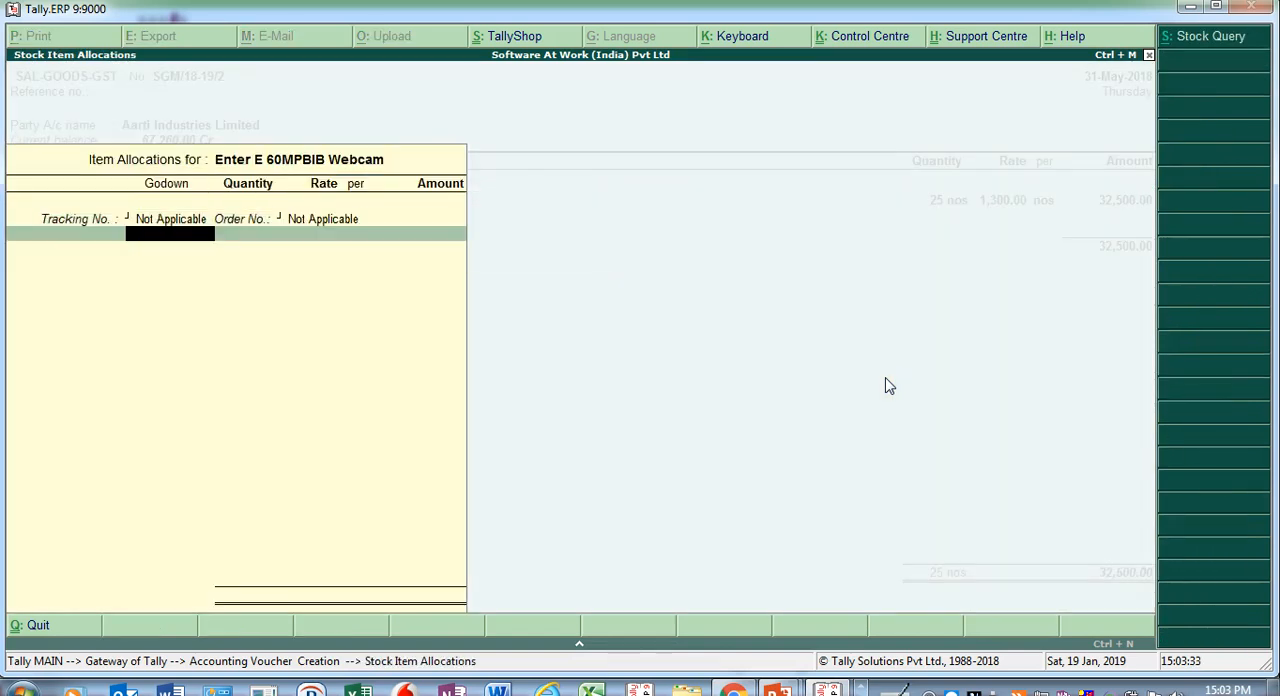
key("Down")
key("Down")
key("Return")
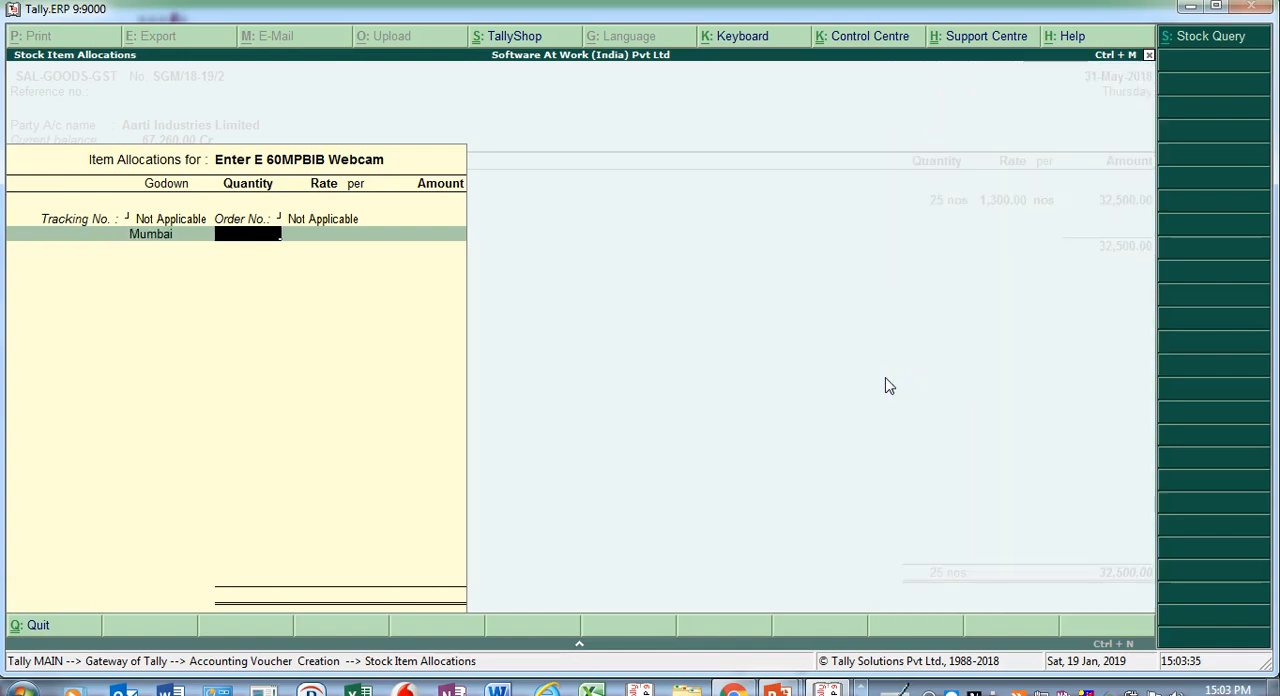
- Set the Enter E 60MPBIB Webcam's quantity to 60 nos and its rate to 1,200, and accept the item allocation
type("600")
key("Return")
type("1,200")
key("Return")
key("Return")
key("BackSpace")
key("BackSpace")
key("BackSpace")
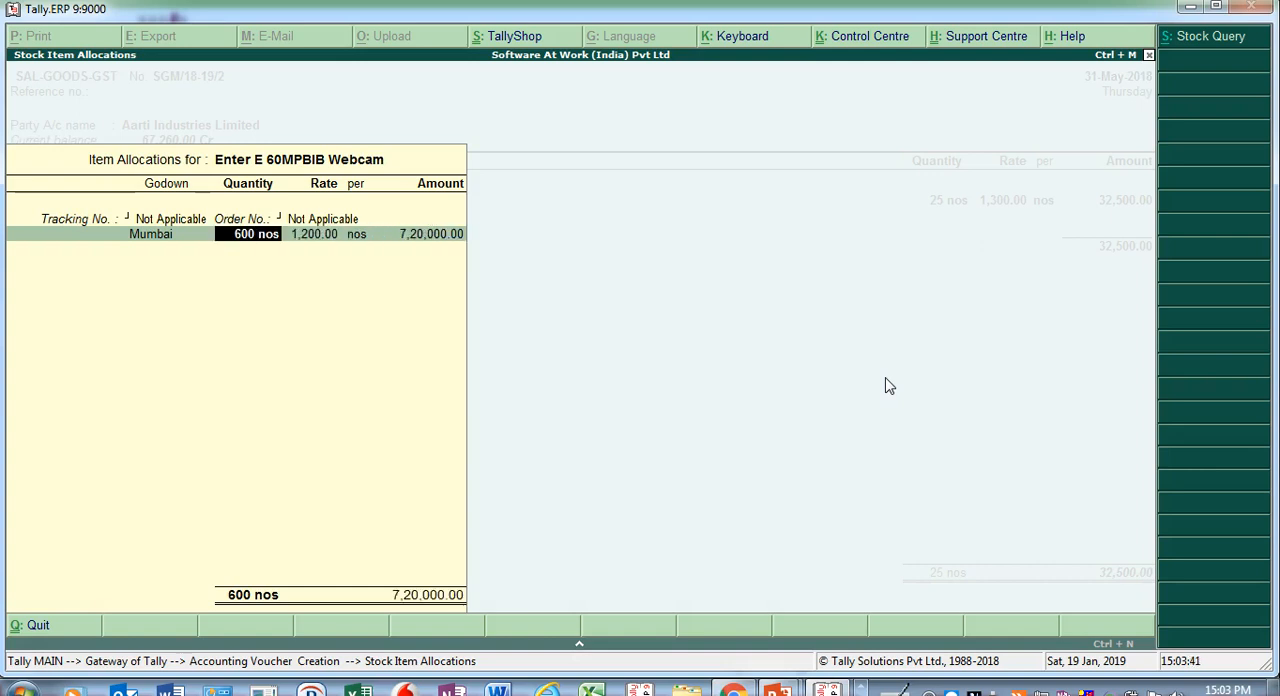
type("60")
key("Return")
- Allocate the second webcam's amount to the Sale of Webcam ledger, keep its tax classification and end the item list
key("Return")
key("Return")
key("Return")
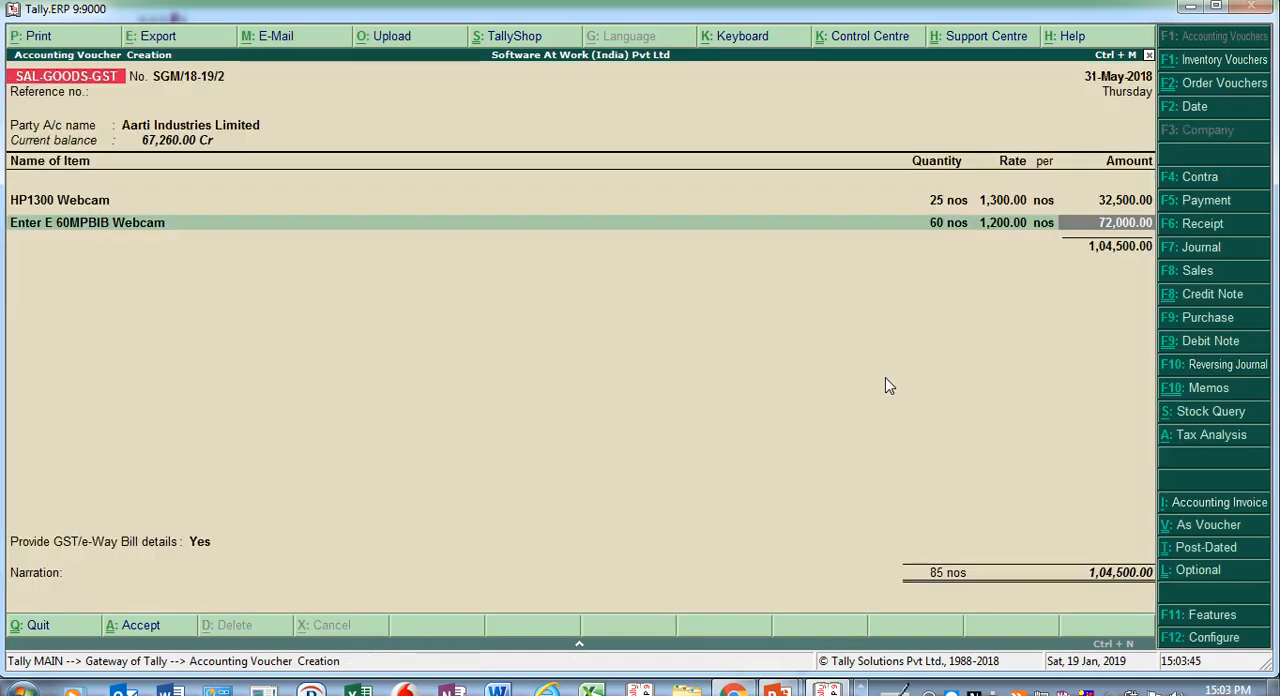
key("Return")
key("Return")
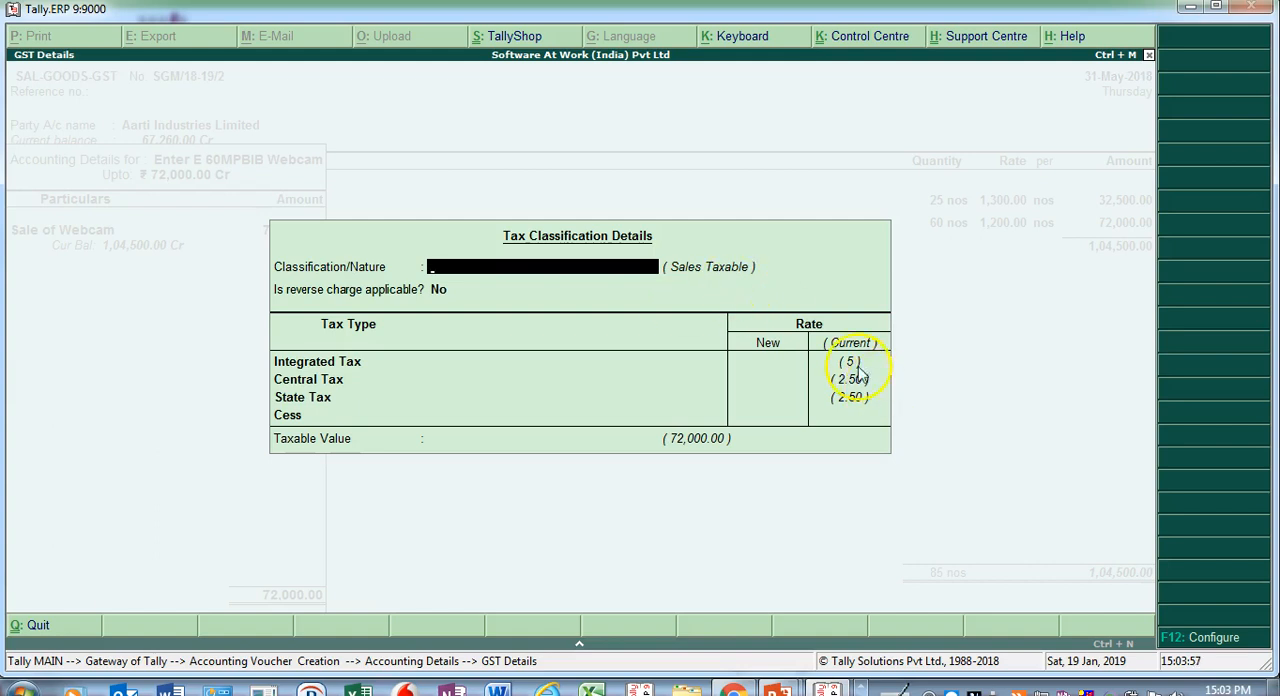
key("Escape")
key("Return")
key("Return")
key("Return")
key("Return")
key("Return")
key("Return")
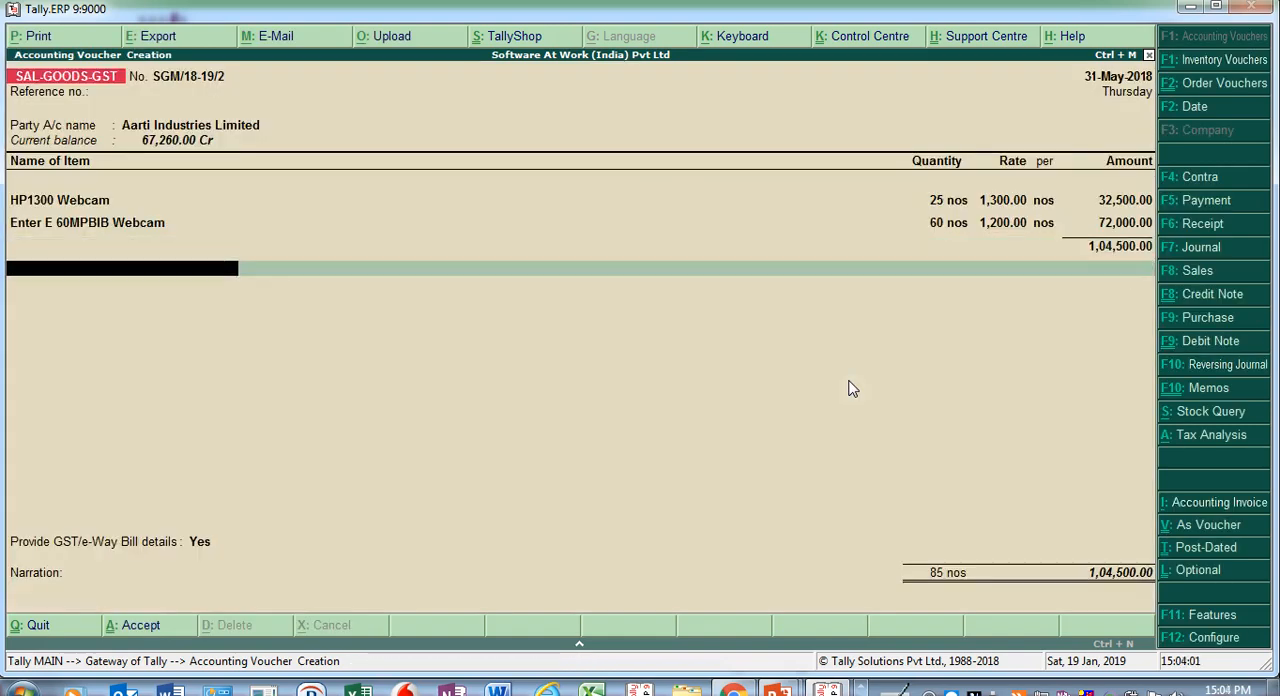
- Add the Output SGST and Output CGST ledgers below the items with their automatically calculated amounts
type("Out")
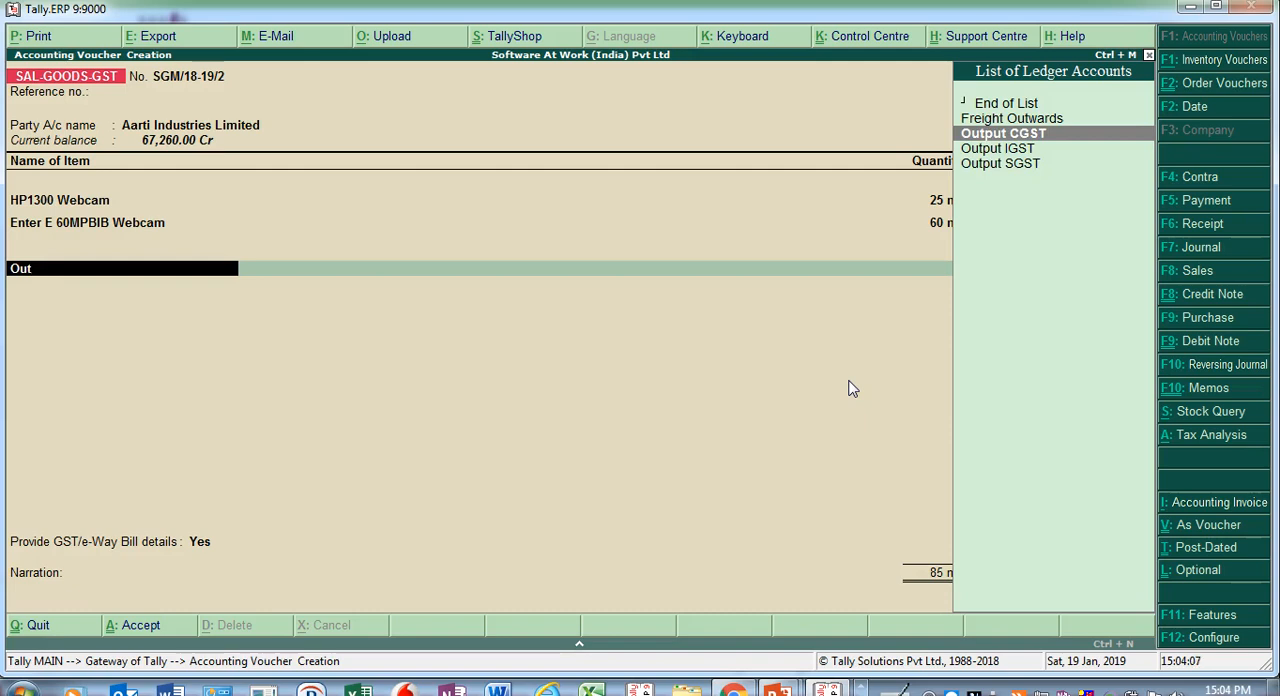
key("Down")
key("Down")
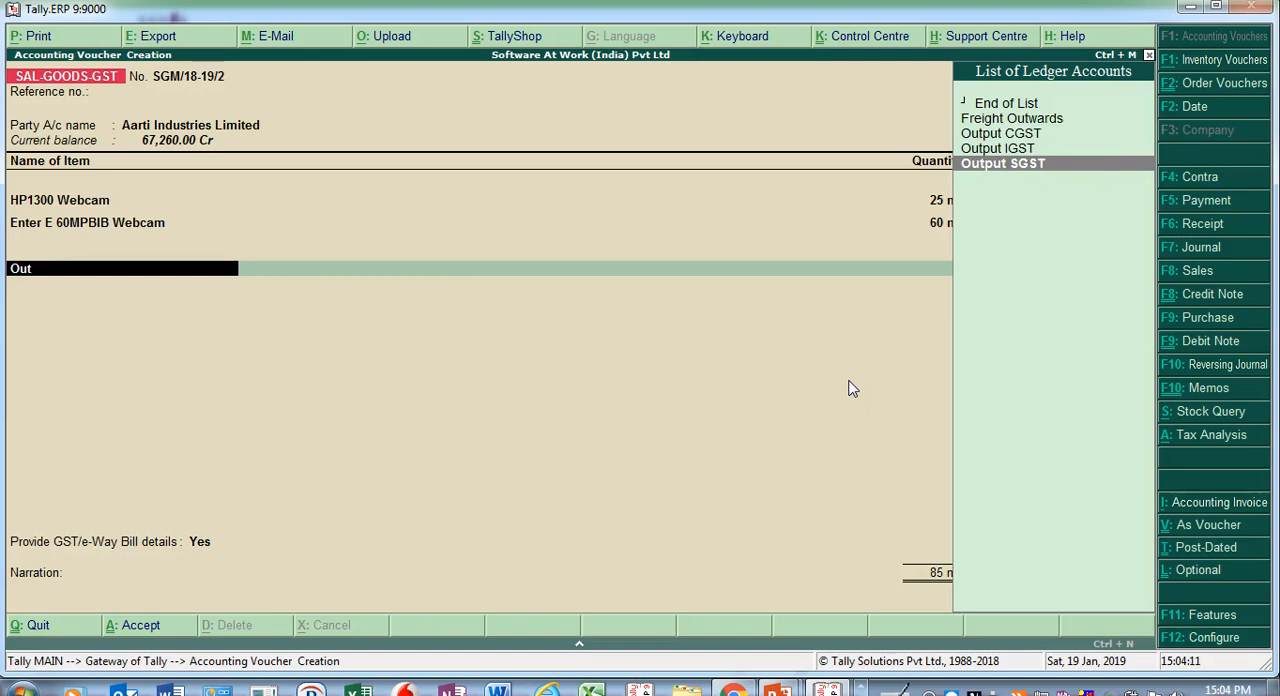
key("Return")
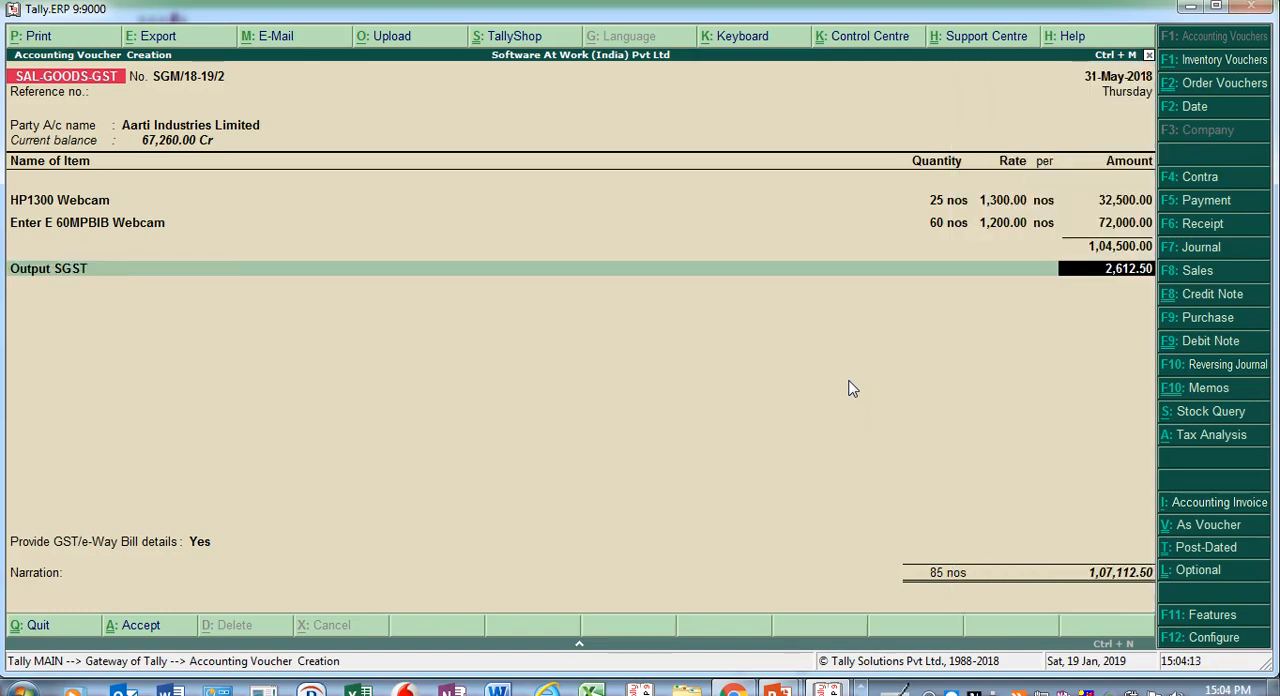
key("Return")
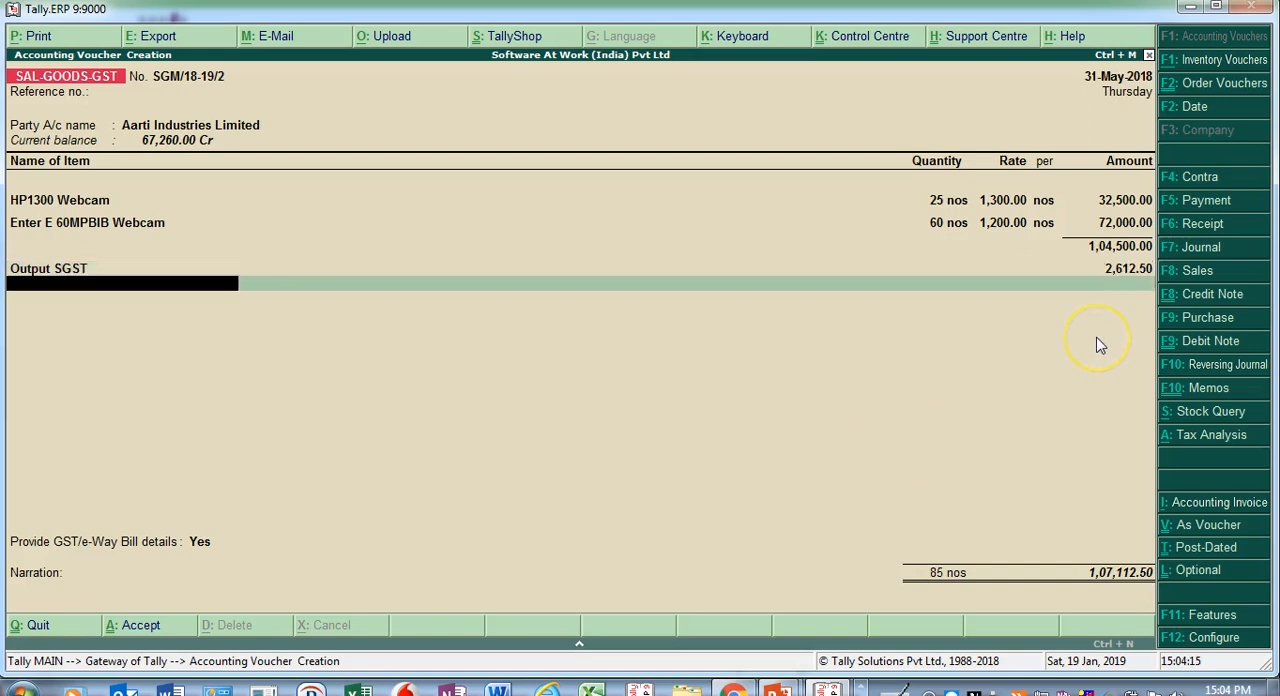
type("Output CGST")
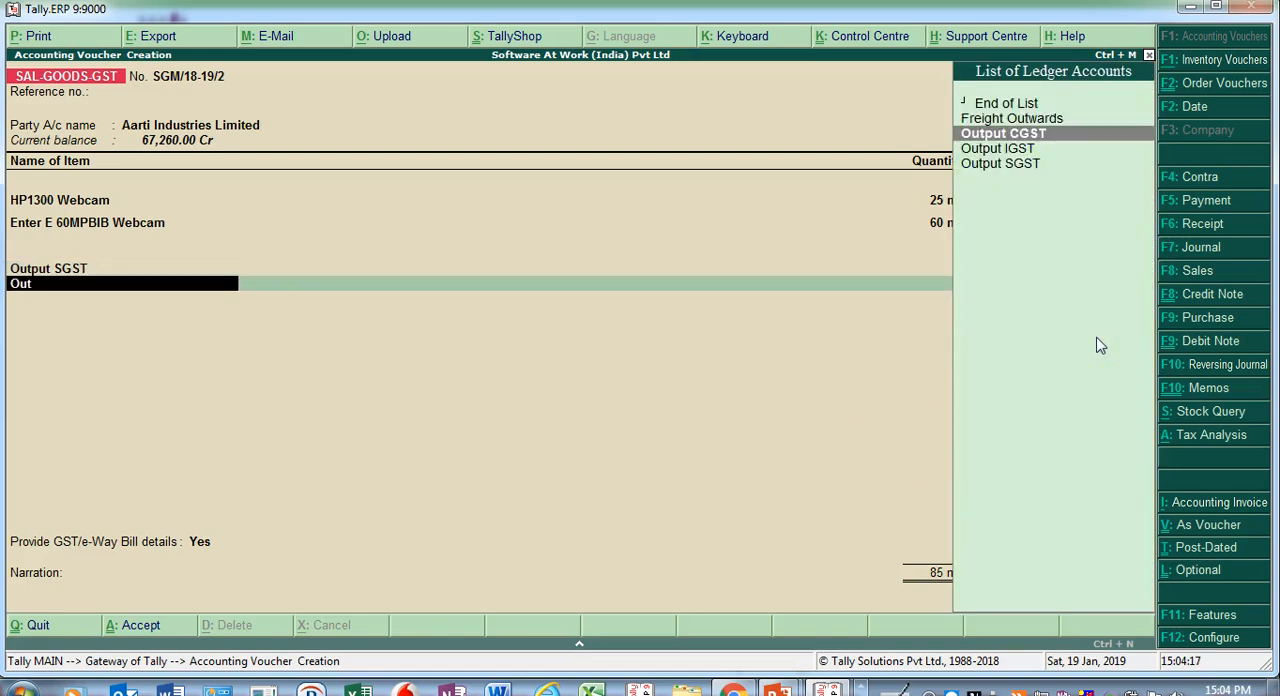
key("Return")
- End the ledger list and set Provide GST/e-Way Bill details to No, leaving the e-way bill form unfilled
key("Return")
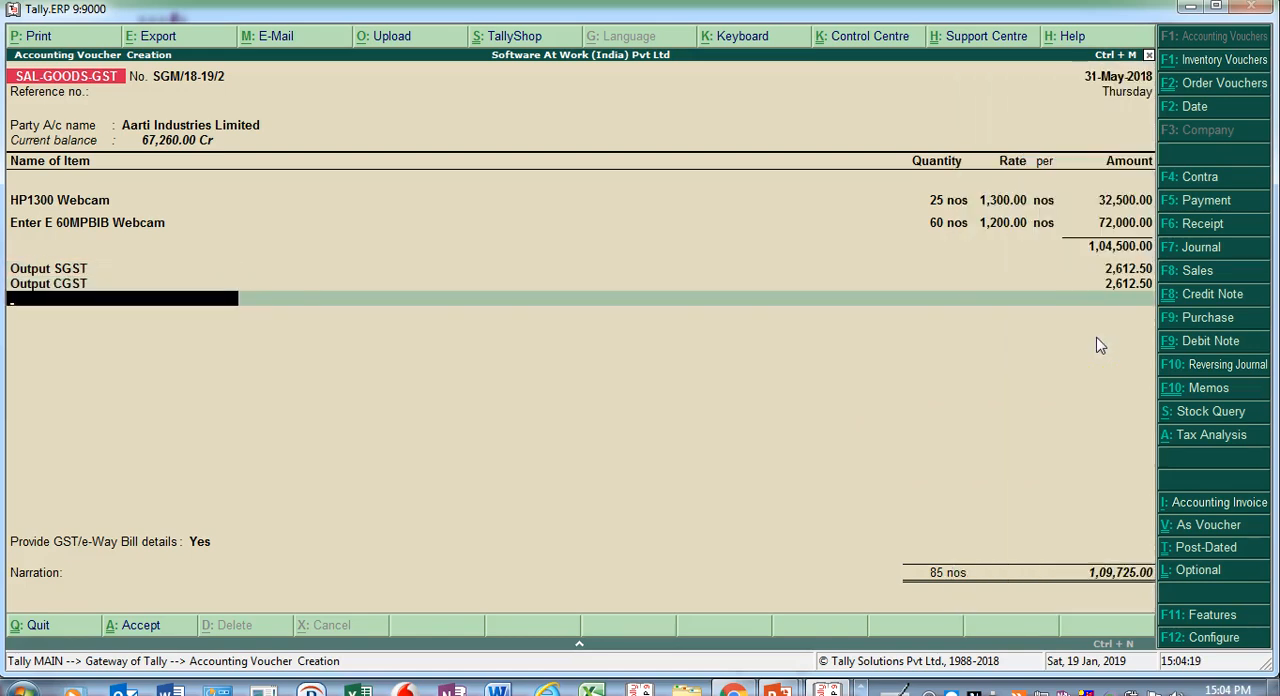
key("Return")
key("Up")
key("Down")
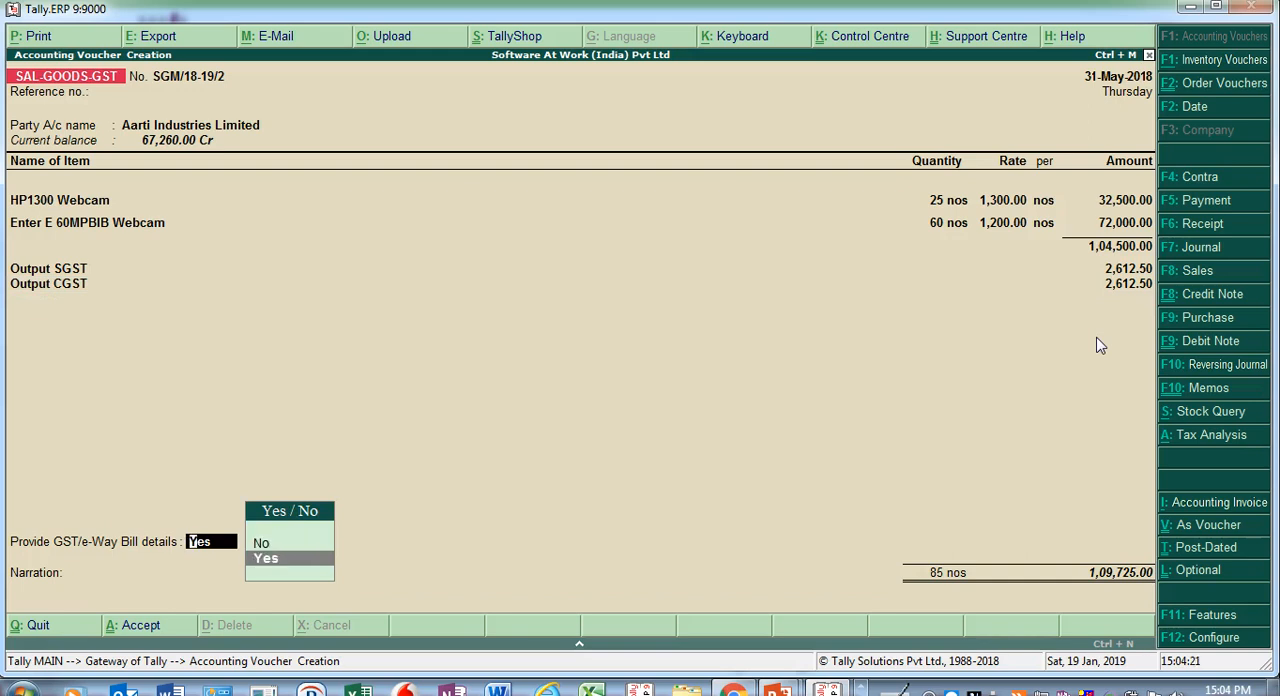
key("Return")
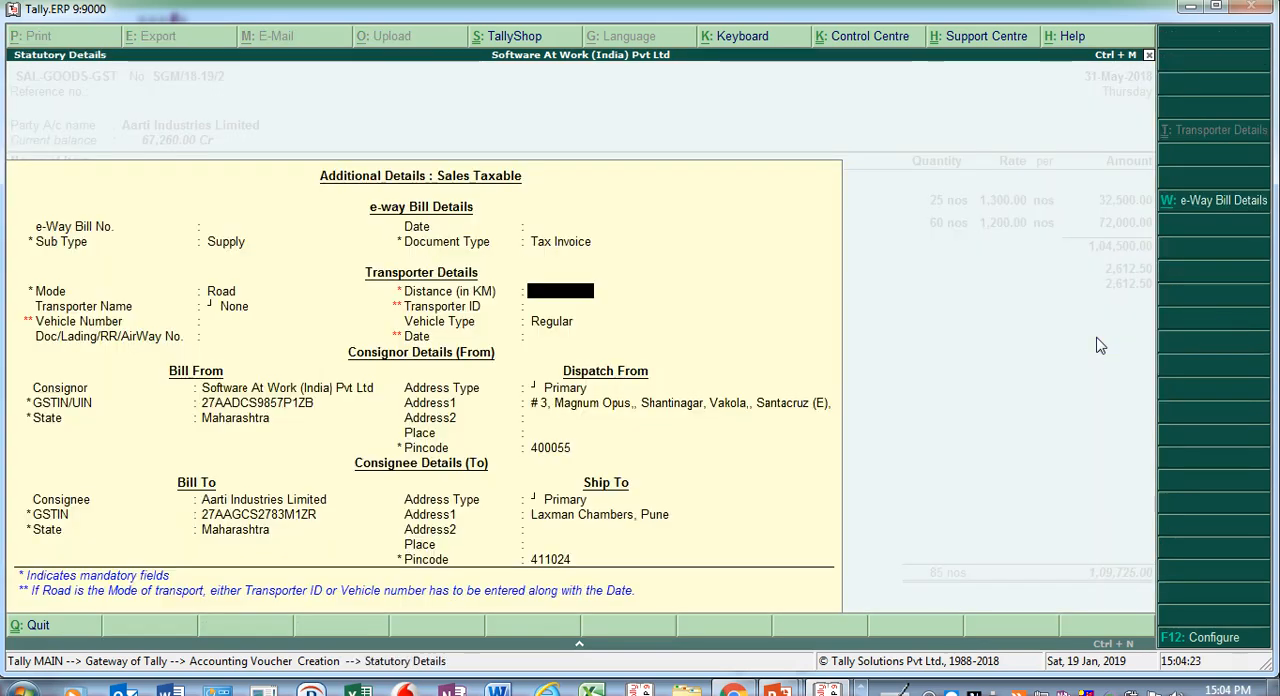
key("BackSpace")
key("BackSpace")
key("BackSpace")
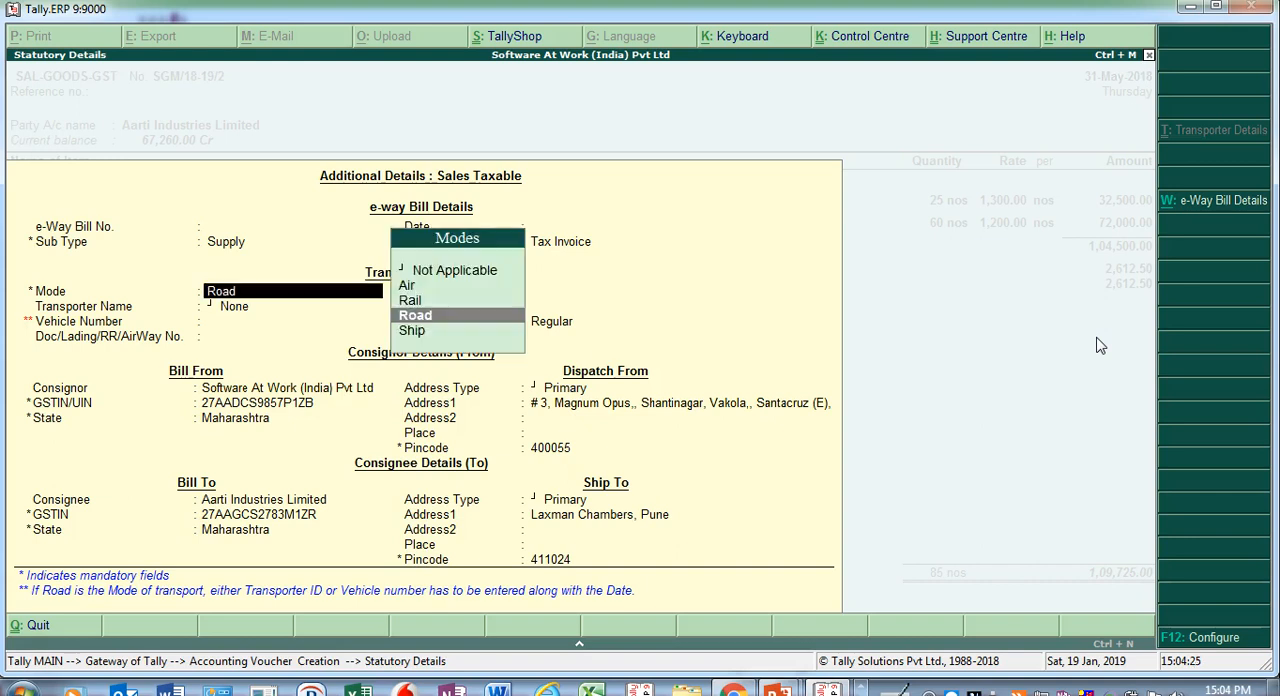
key("BackSpace")
key("BackSpace")
key("BackSpace")
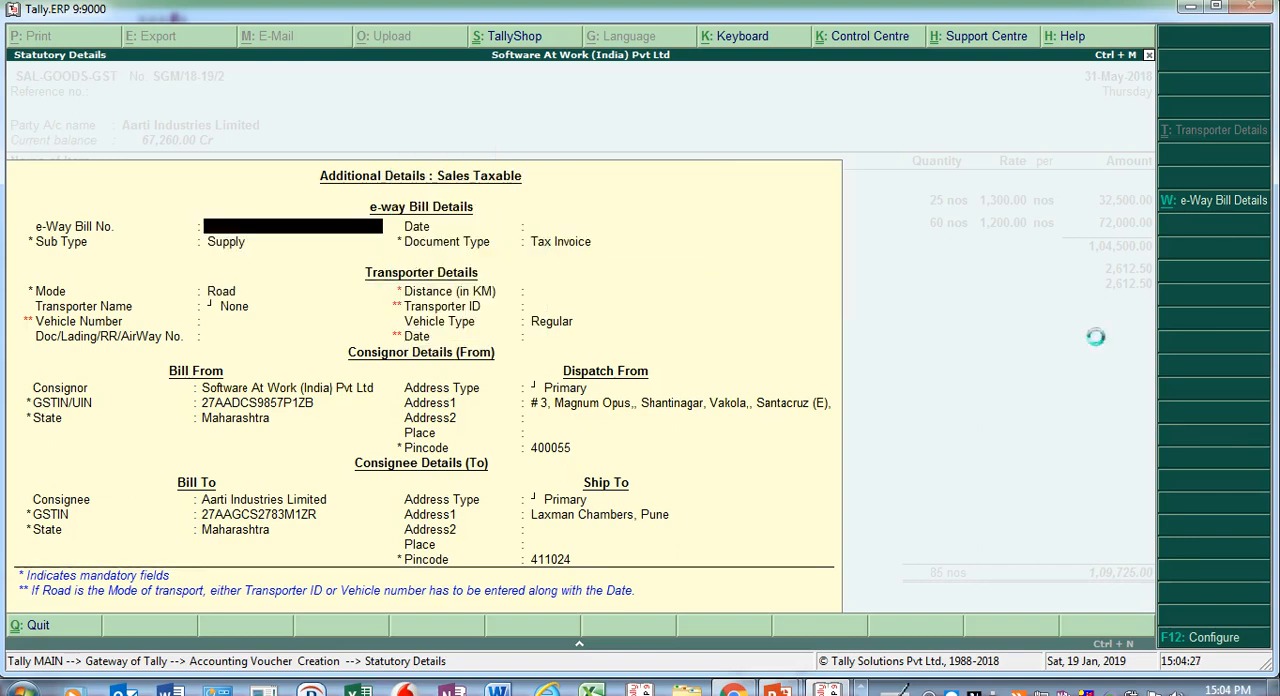
key("Up")
key("Return")
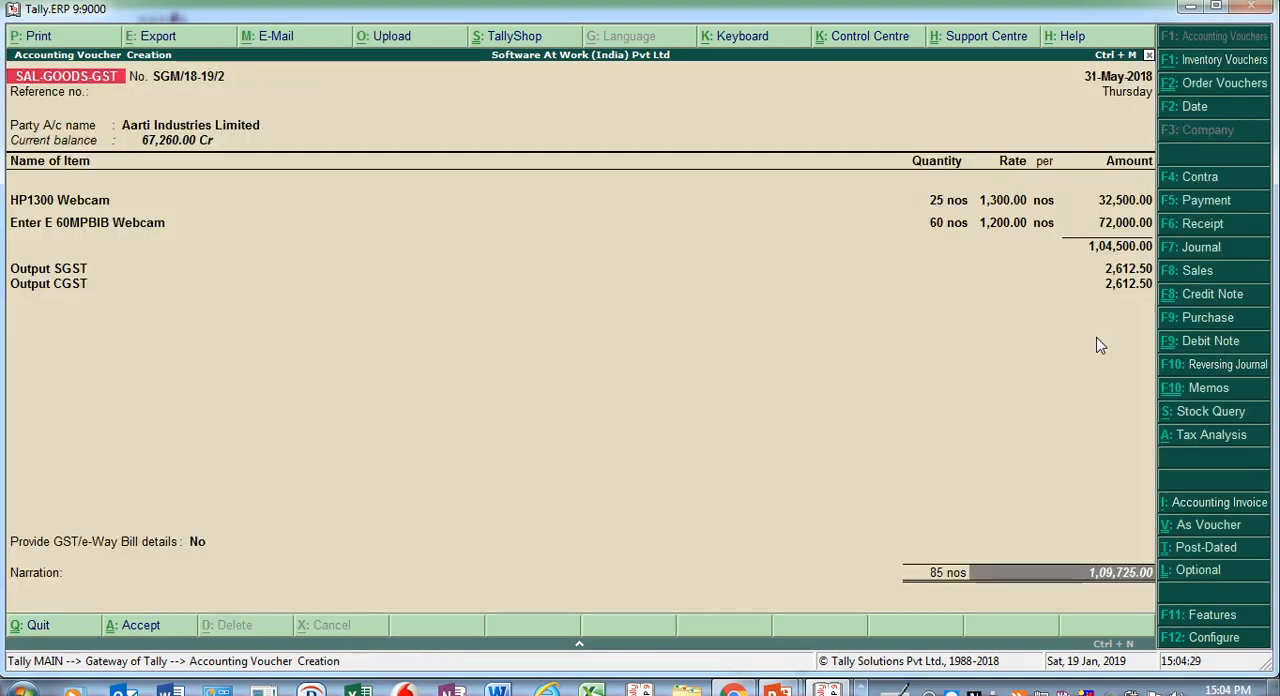
- Leave the narration empty and accept the sales voucher
key("Return")
key("Return")
key("Return")
key("Return")
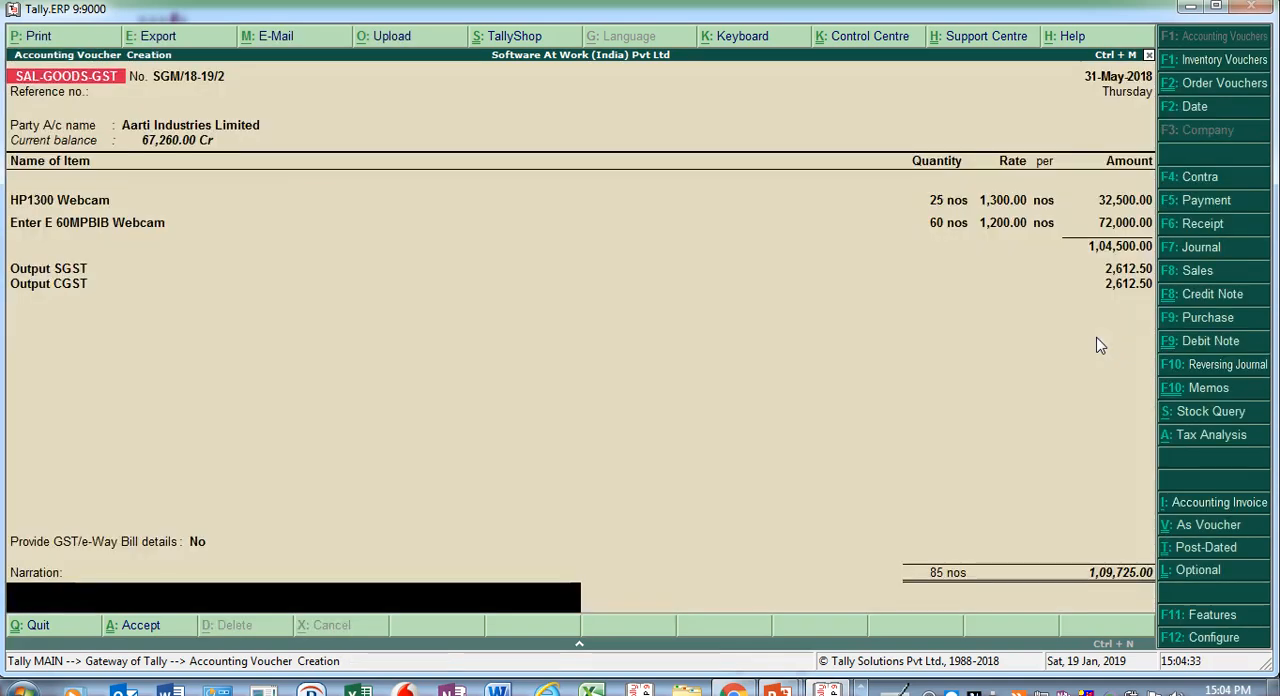
key("Return")
key("Return")
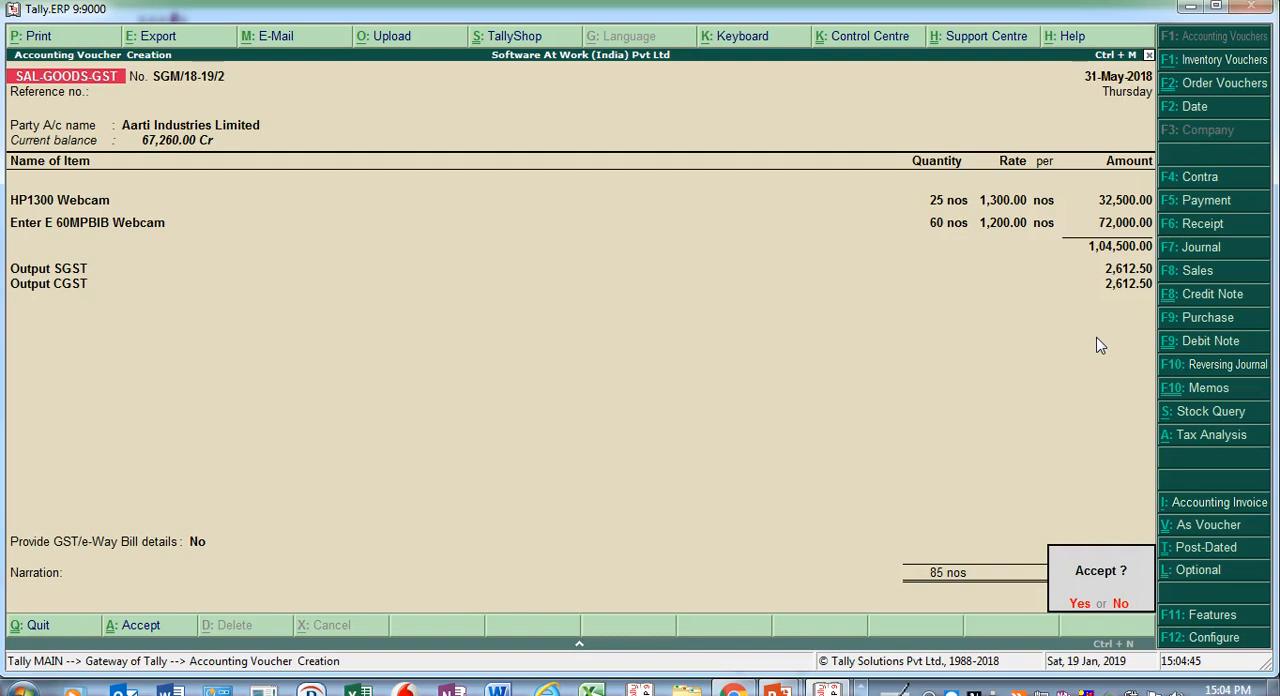
left_click(1080, 603)
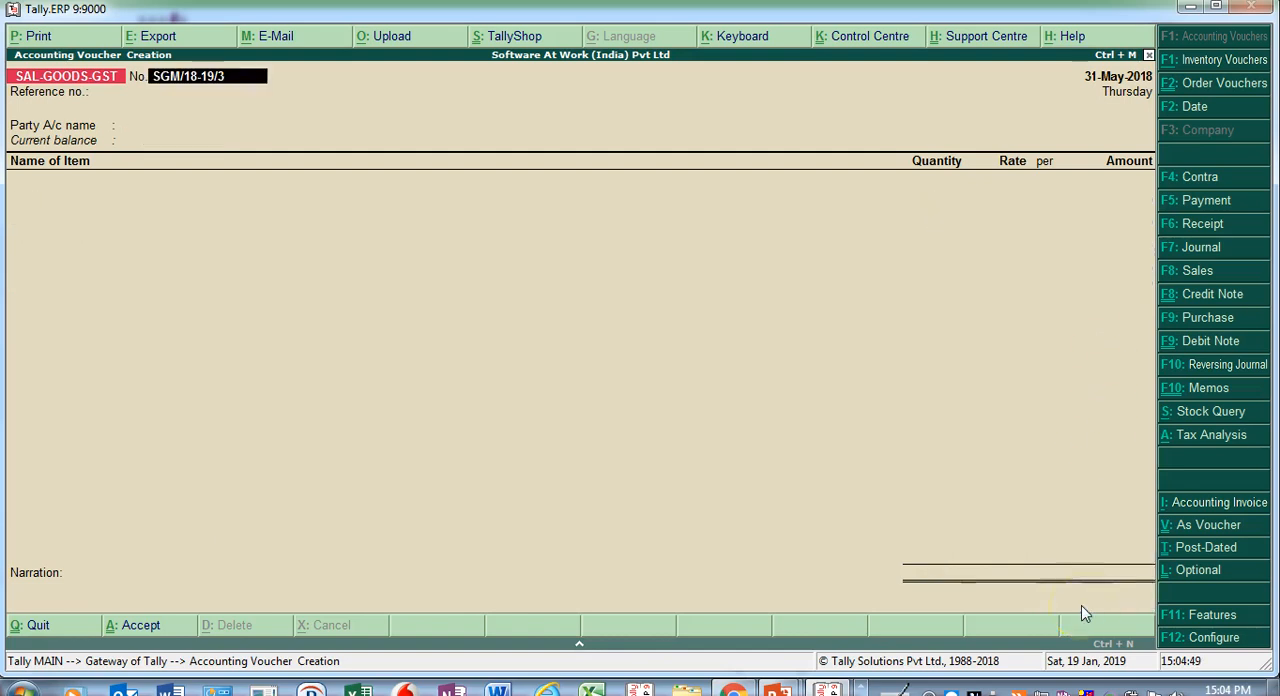
- Reopen the sales voucher just saved and display the print preview of its Tax Invoice
key("Page_Up")
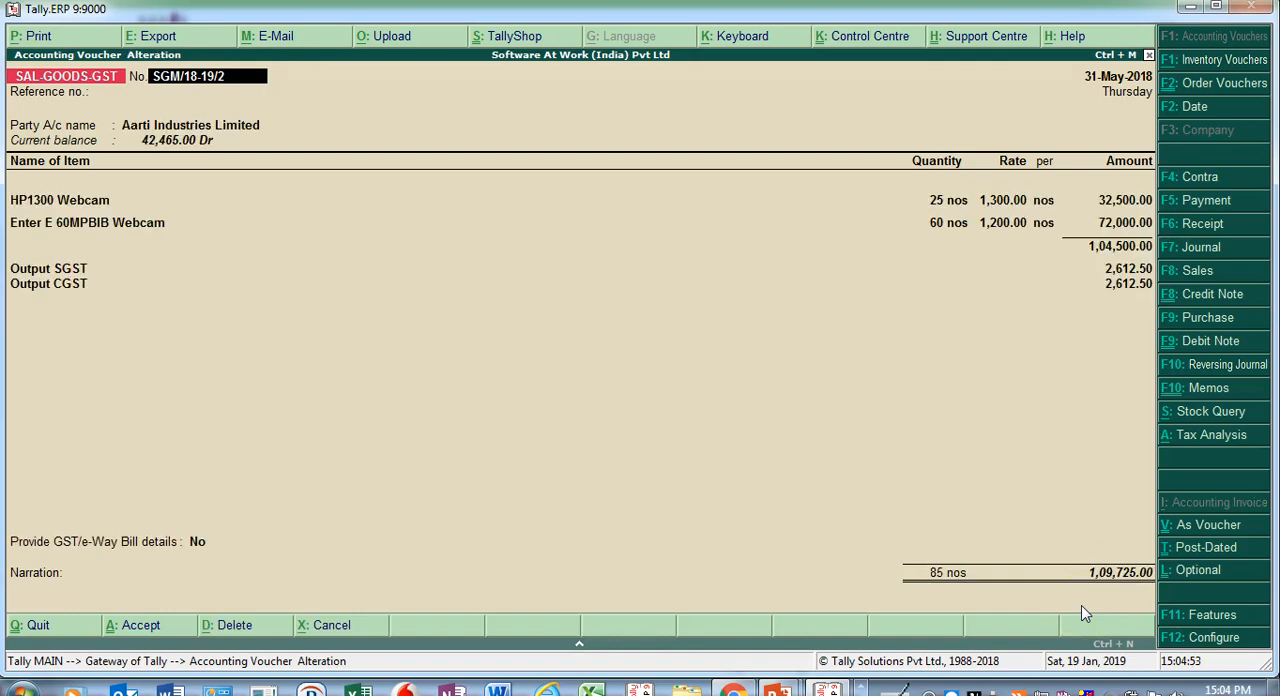
left_click(48, 40)
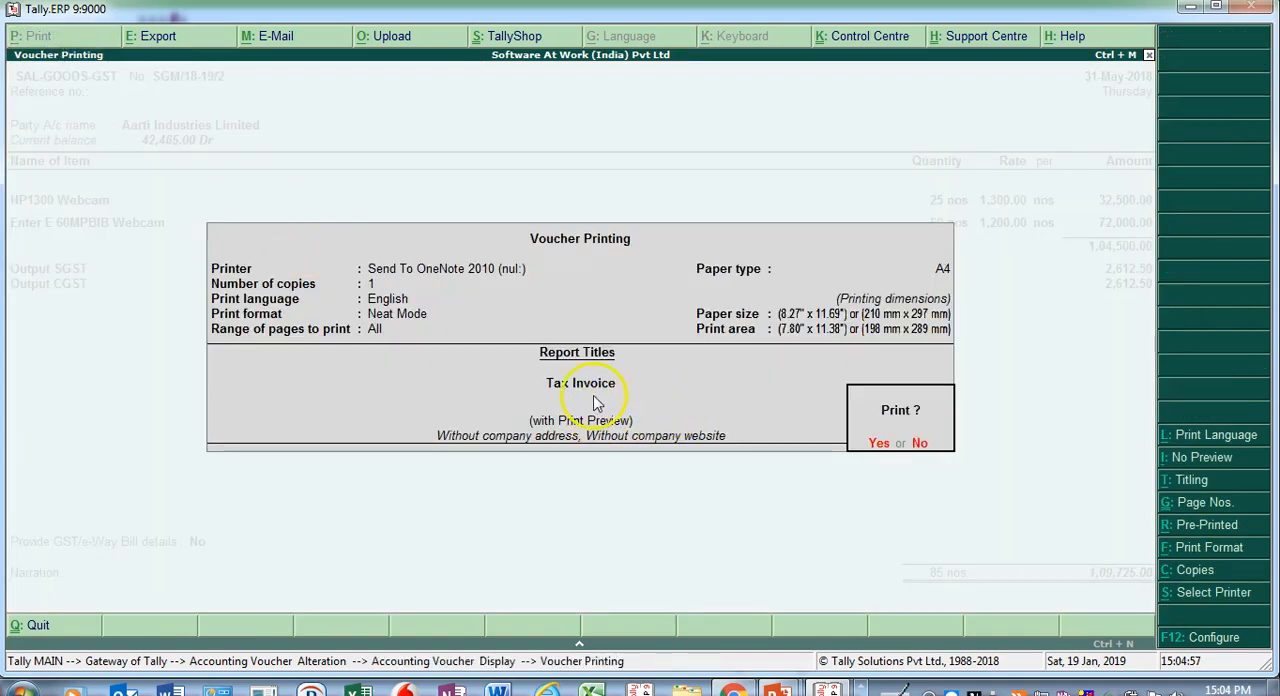
left_click(877, 446)
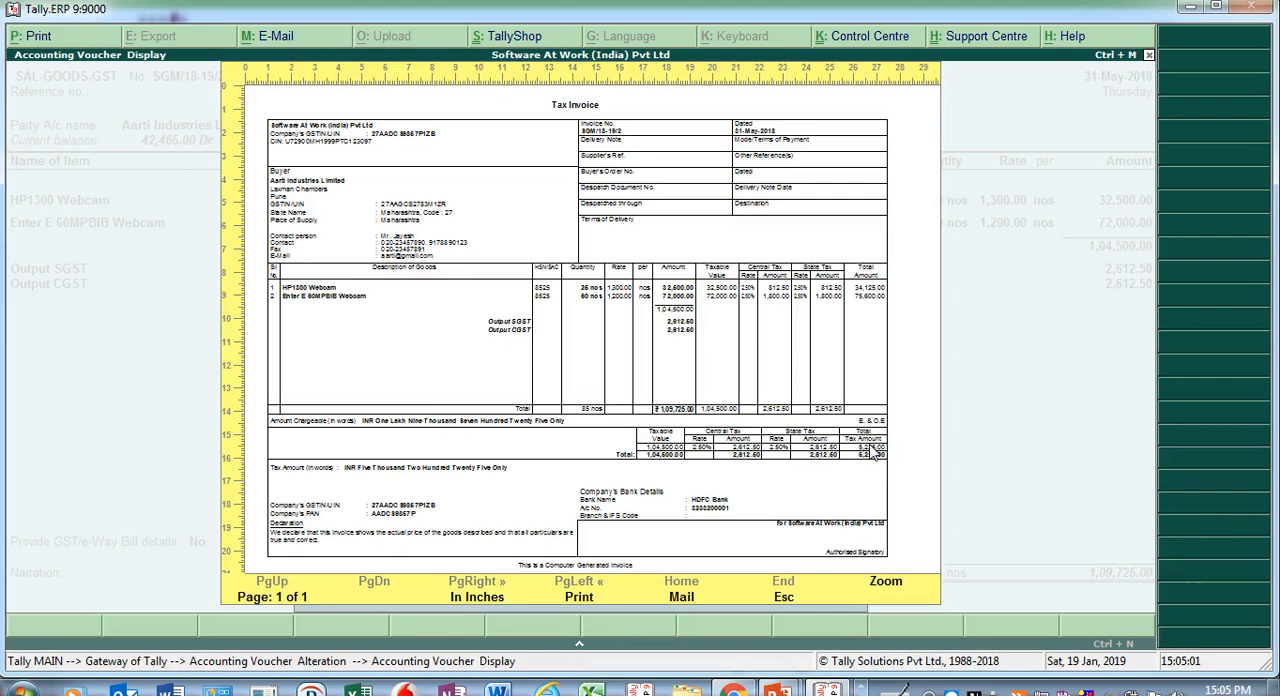
- Examine the enlarged Tax Invoice preview, including item-wise tax, the tax summary and bank details, and close it
key("alt+z")
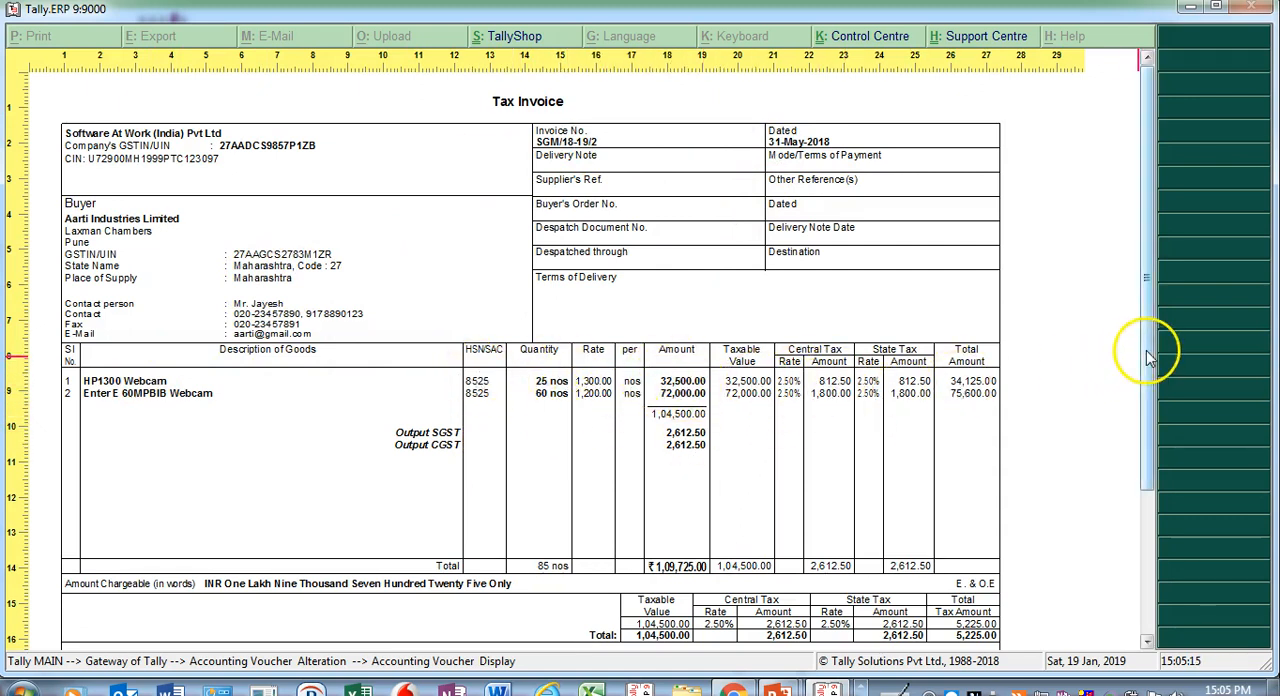
scroll(1148, 358, "down", 3)
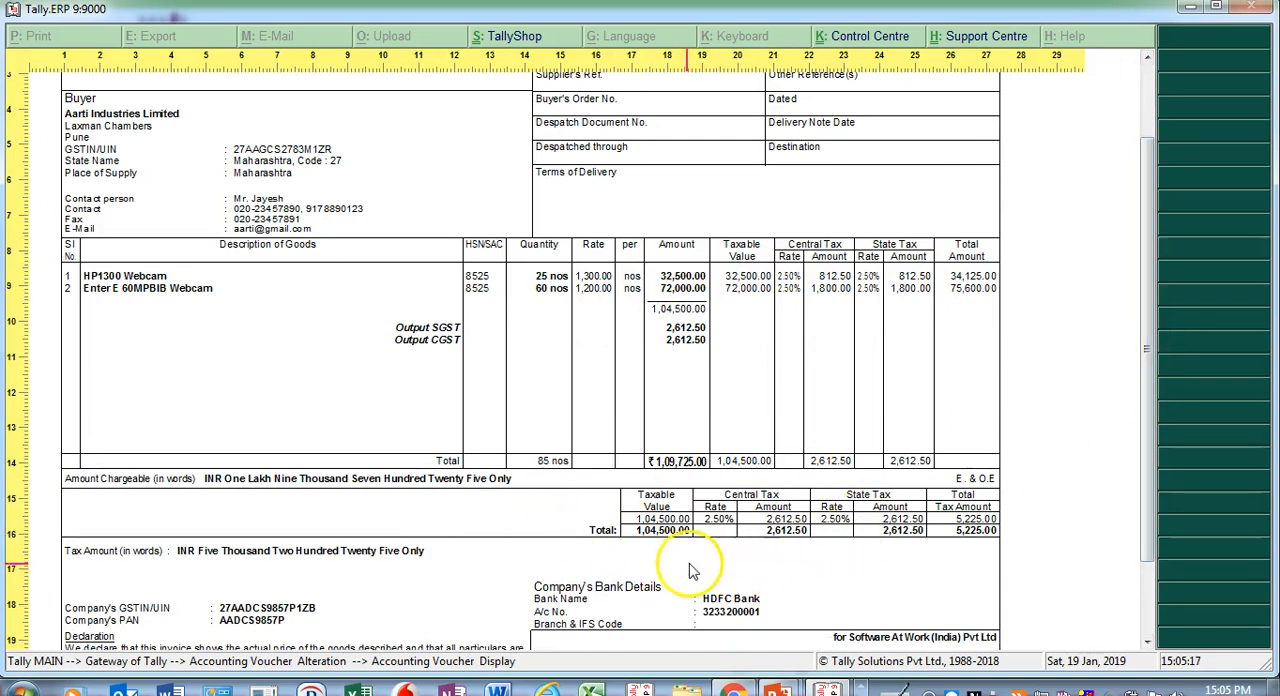
left_click_drag(1148, 372, 1138, 288)
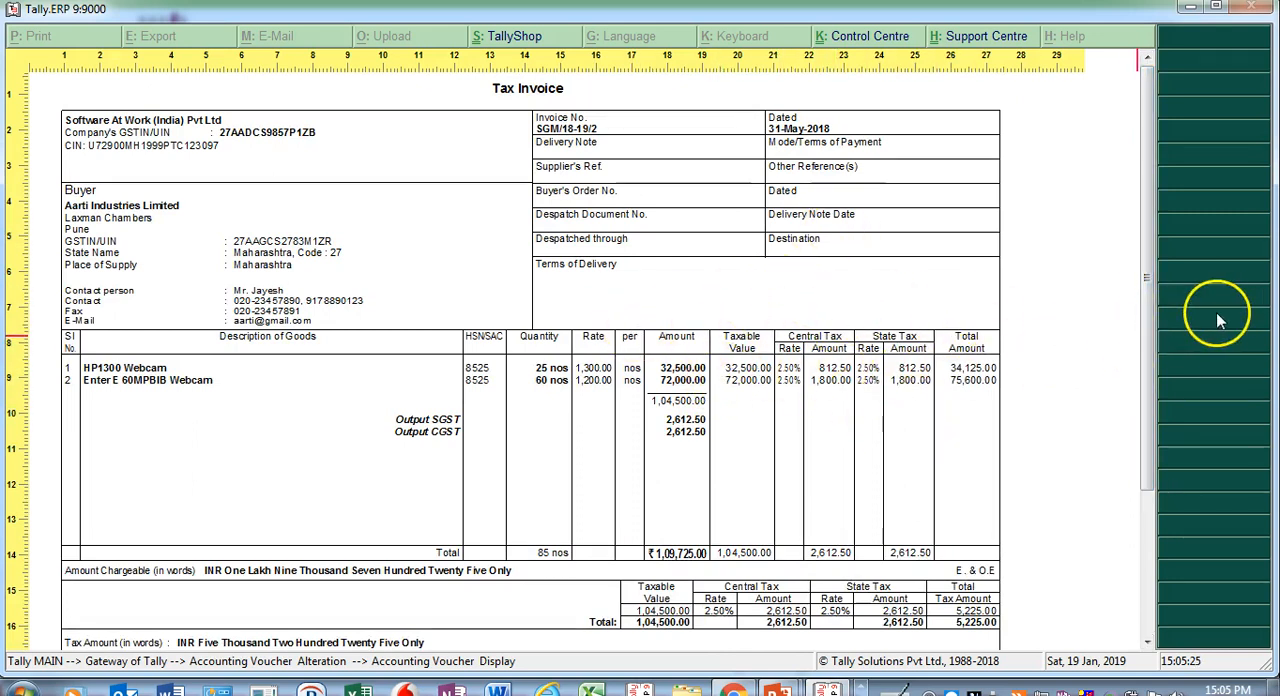
left_click_drag(1155, 315, 1152, 355)
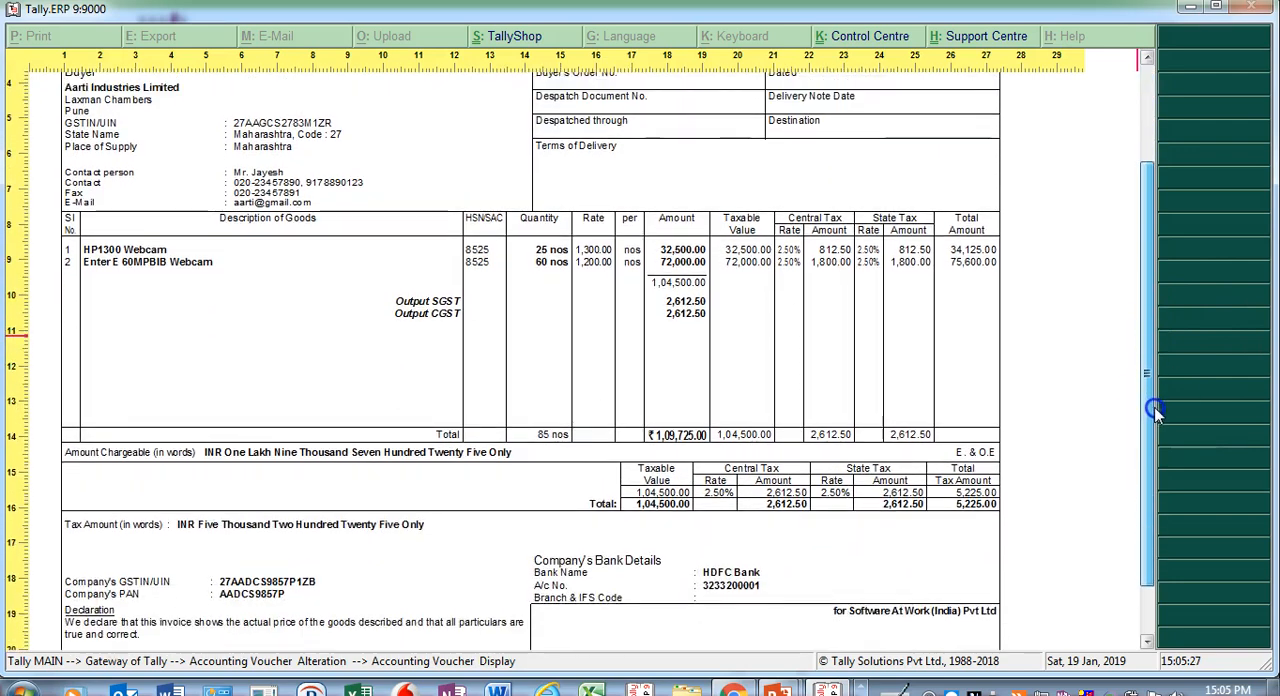
left_click_drag(1152, 407, 1142, 290)
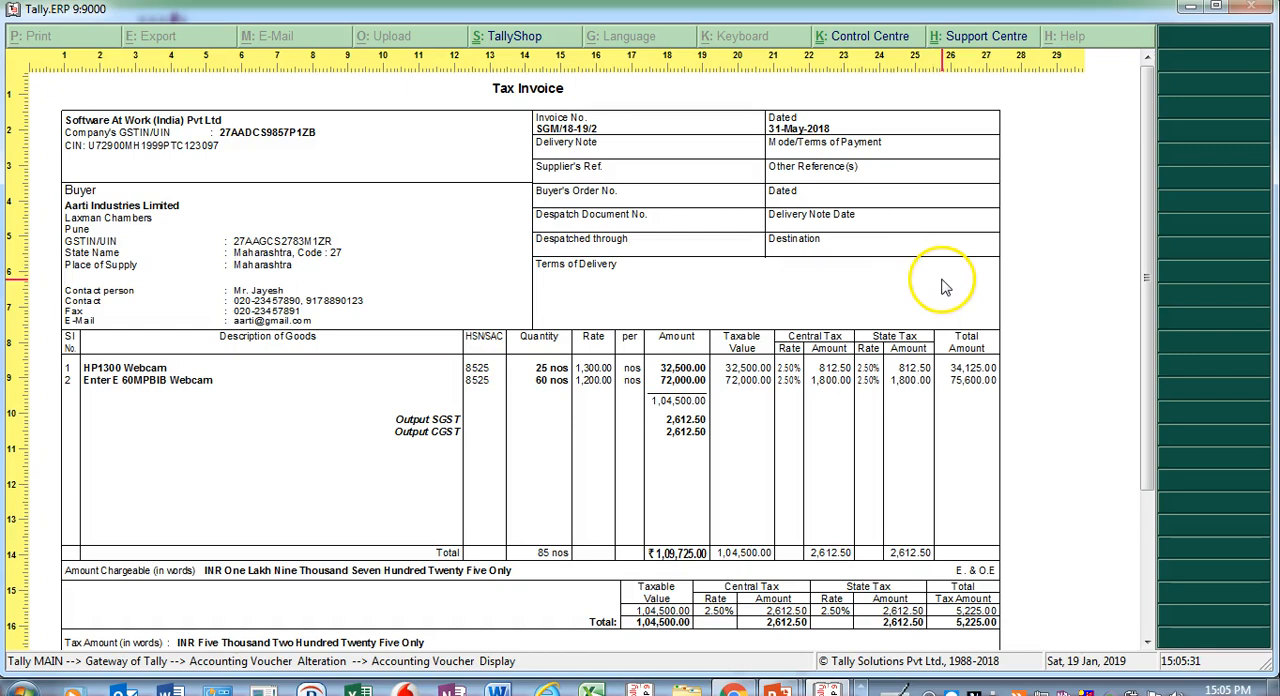
left_click_drag(1149, 306, 1163, 426)
key("Escape")
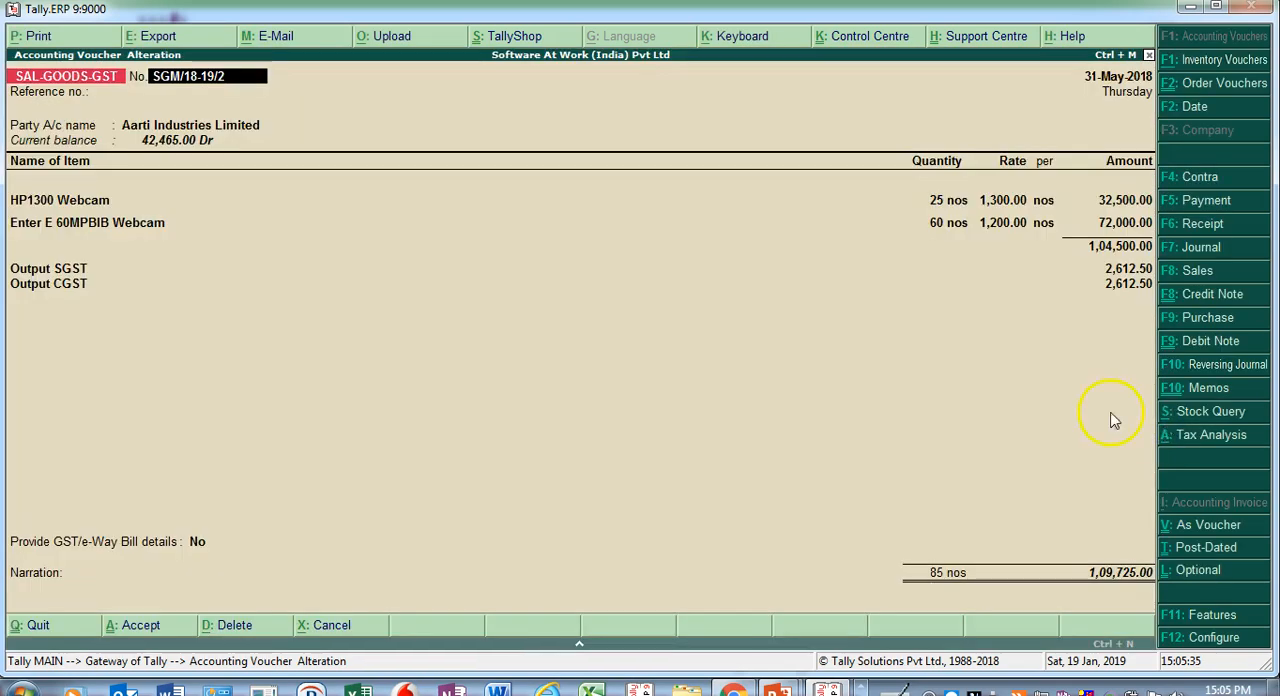
- Open the voucher's invoice print configuration and set Print GST Analysis of Items to No
left_click(40, 37)
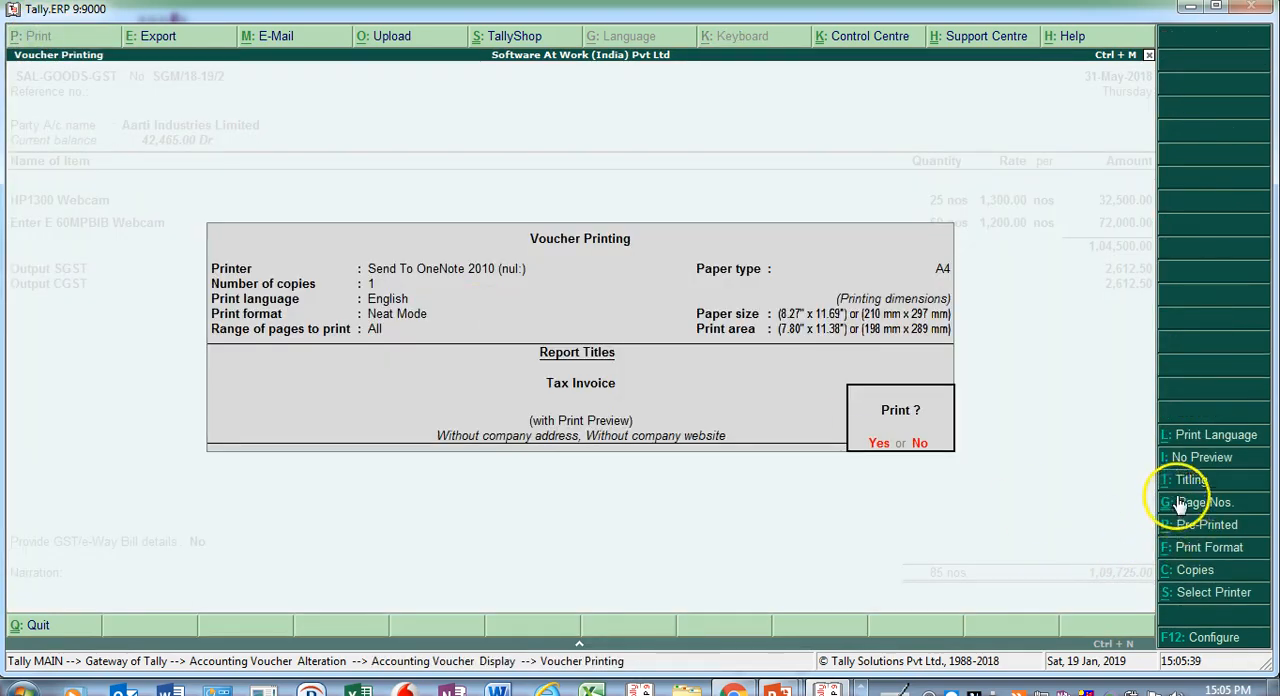
left_click(1210, 638)
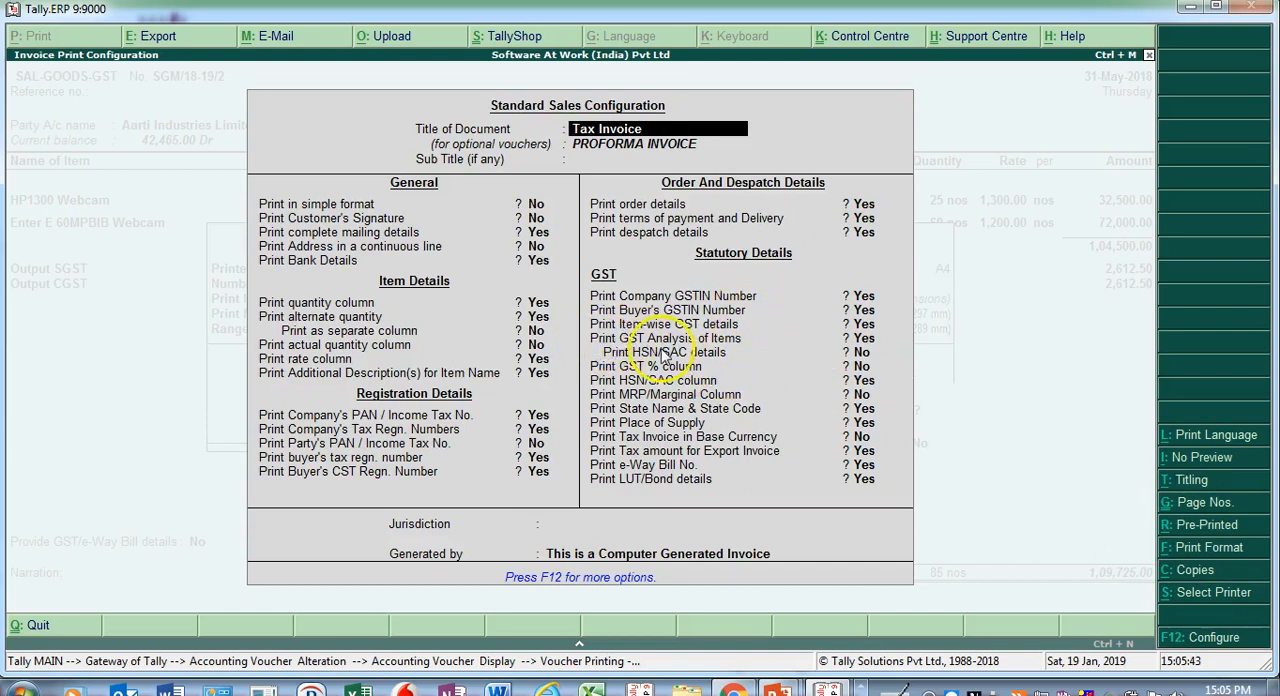
left_click(862, 340)
key("n")
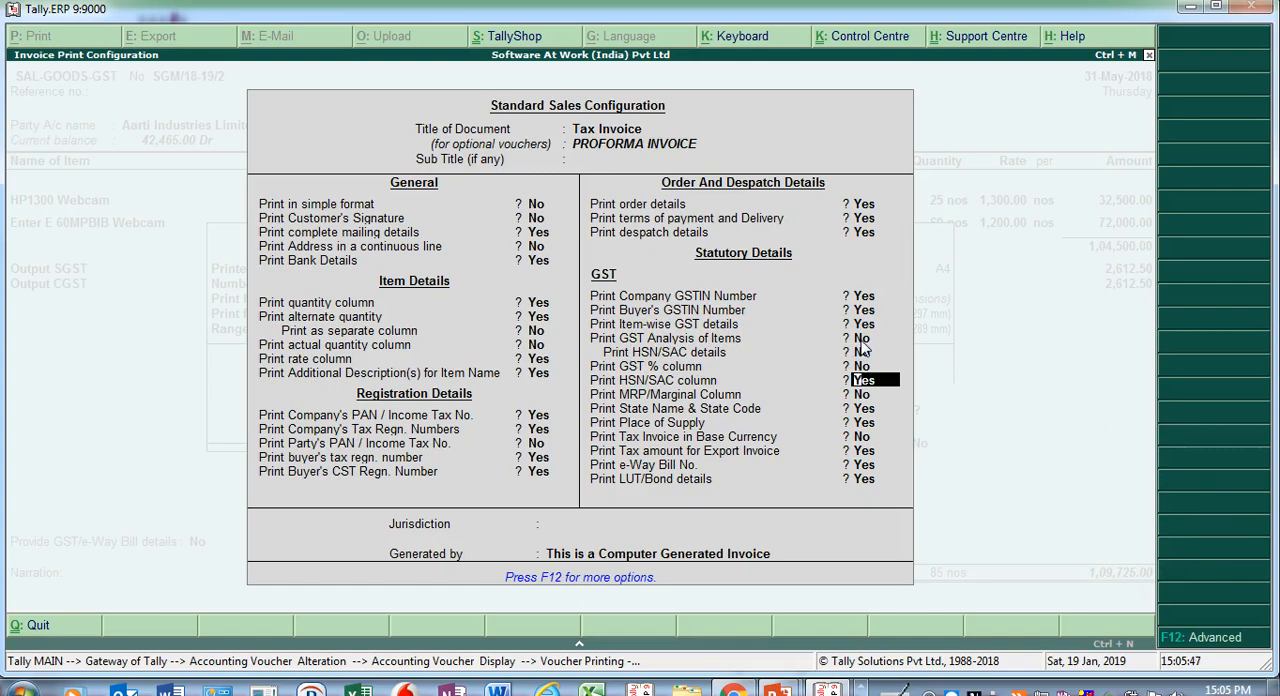
- Accept the invoice print configuration, check the item-wise tax columns in the enlarged Tax Invoice preview, and close the preview
key("ctrl+a")
key("Return")
key("alt+z")
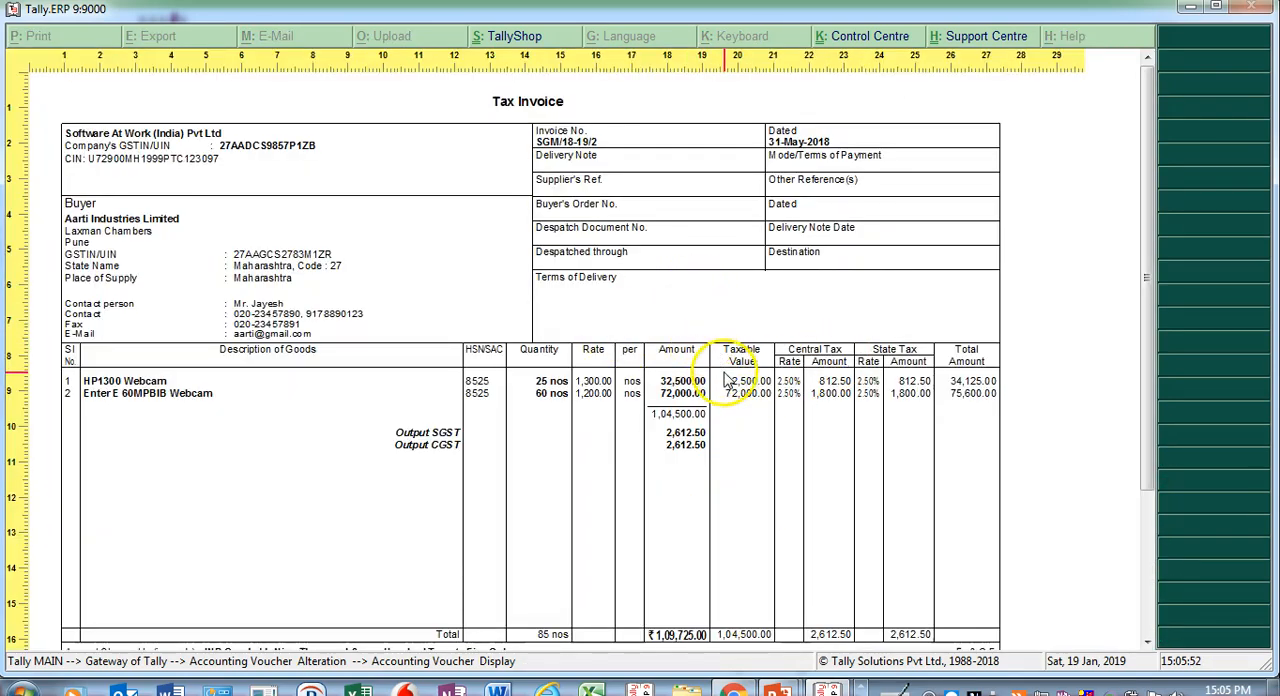
key("alt+z")
key("Escape")
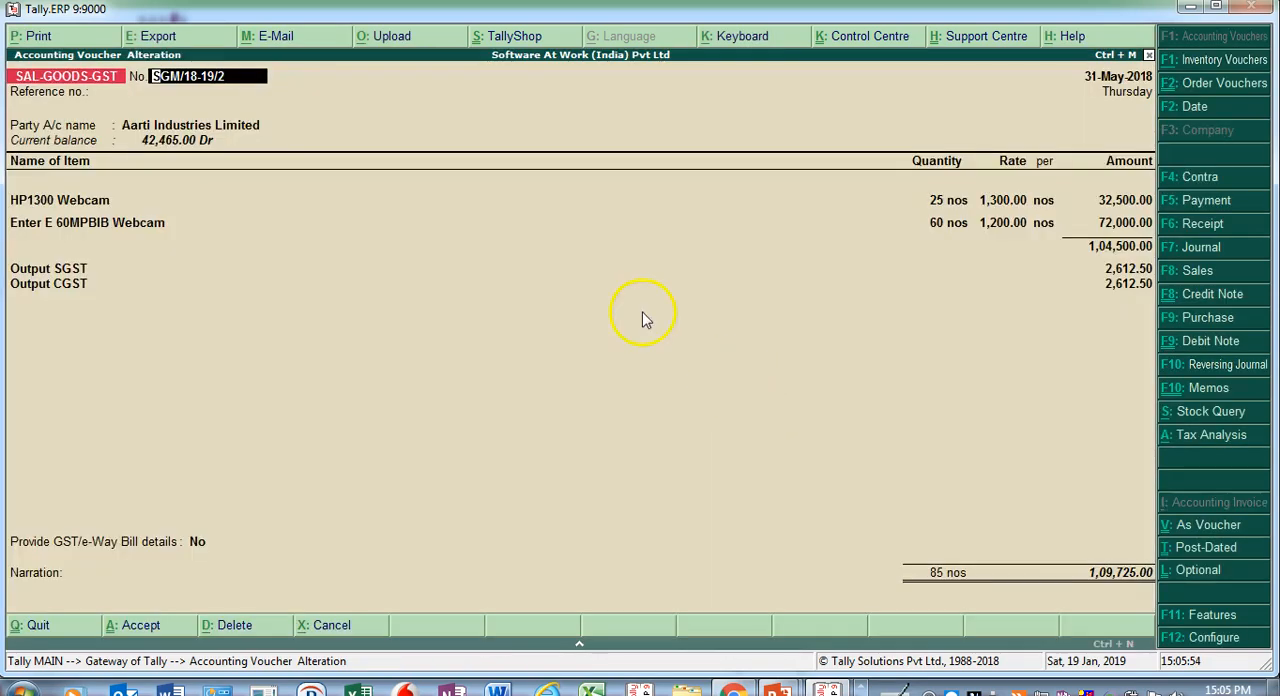
- In the voucher's invoice print configuration, set Print Item-wise GST details to No, Print GST Analysis of Items and its Print HSN/SAC details to Yes, and accept
left_click(87, 38)
key("F12")
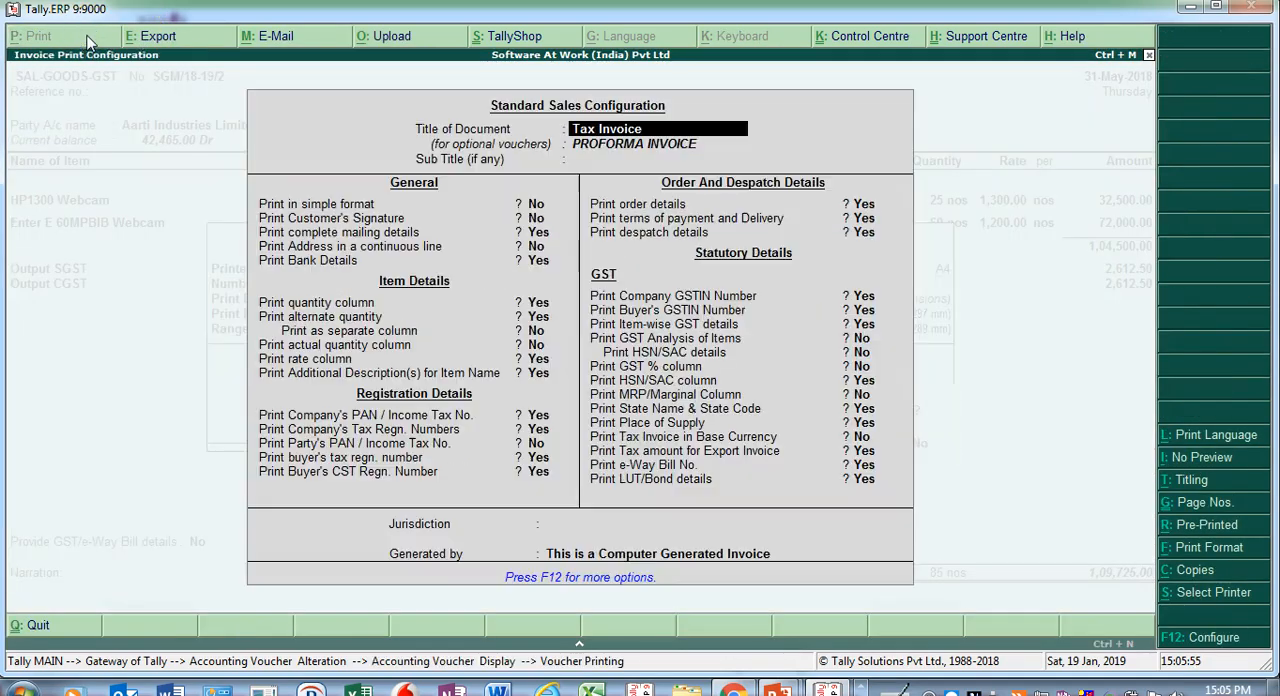
left_click(857, 333)
type("n")
key("Return")
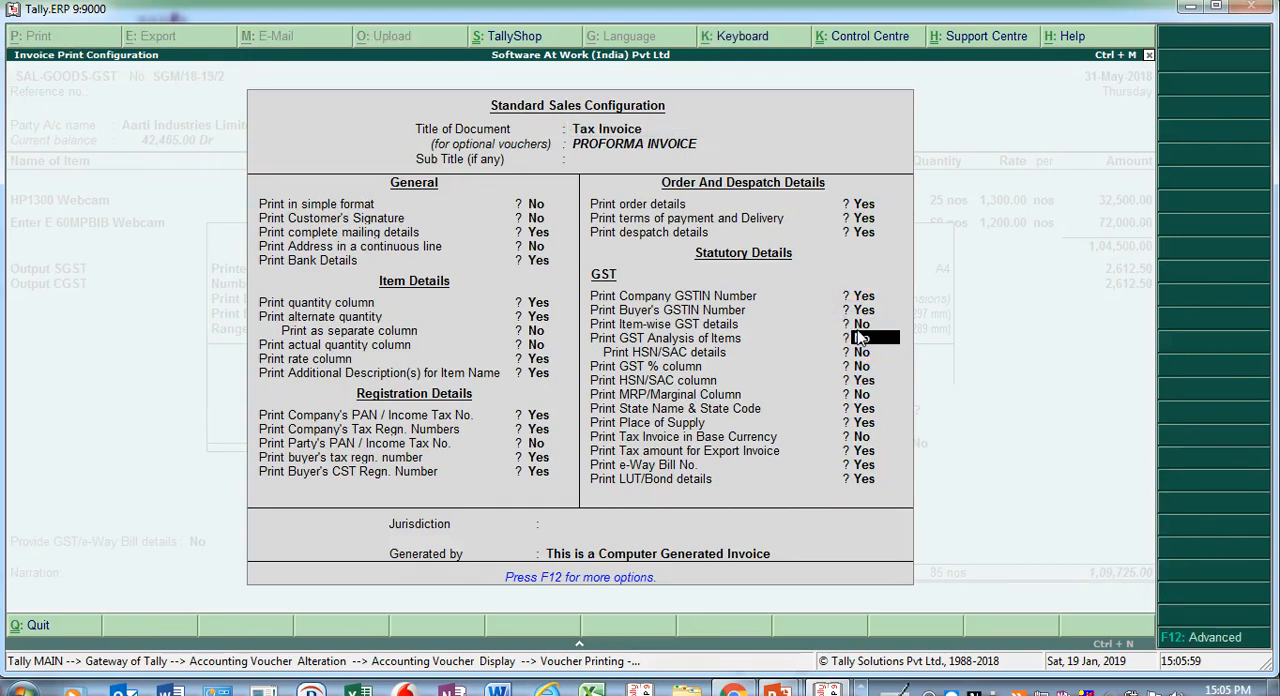
key("Return")
type("y")
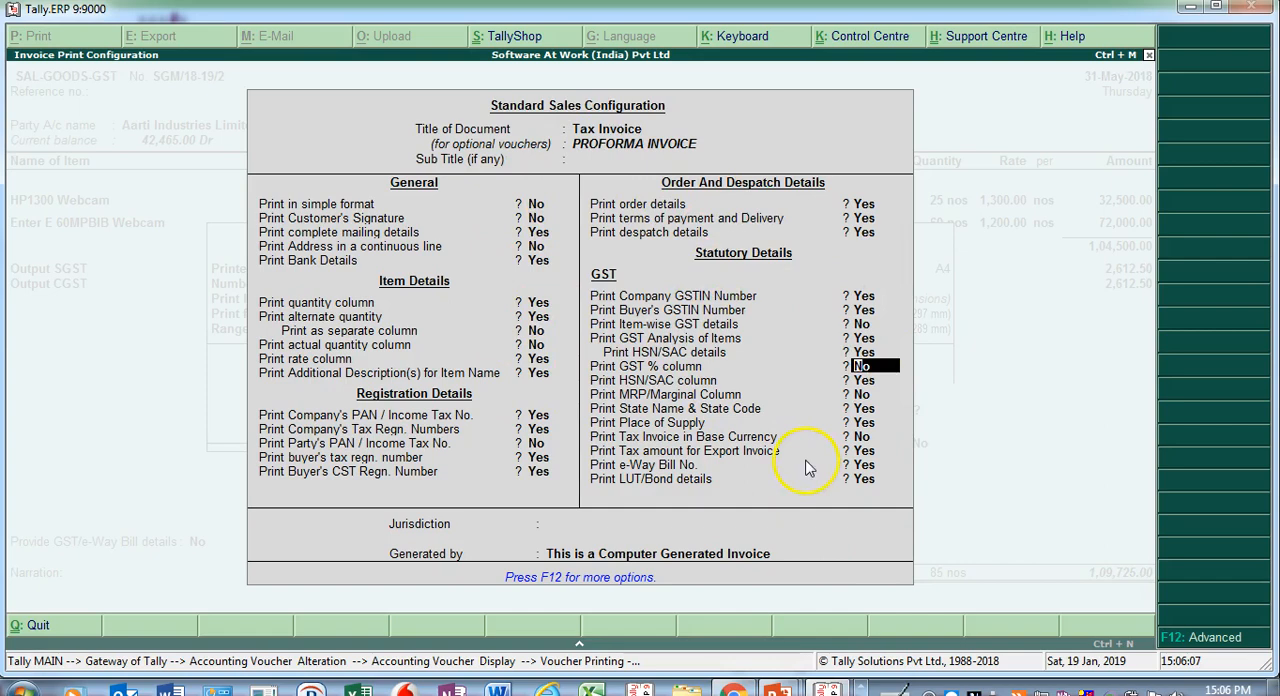
key("ctrl+a")
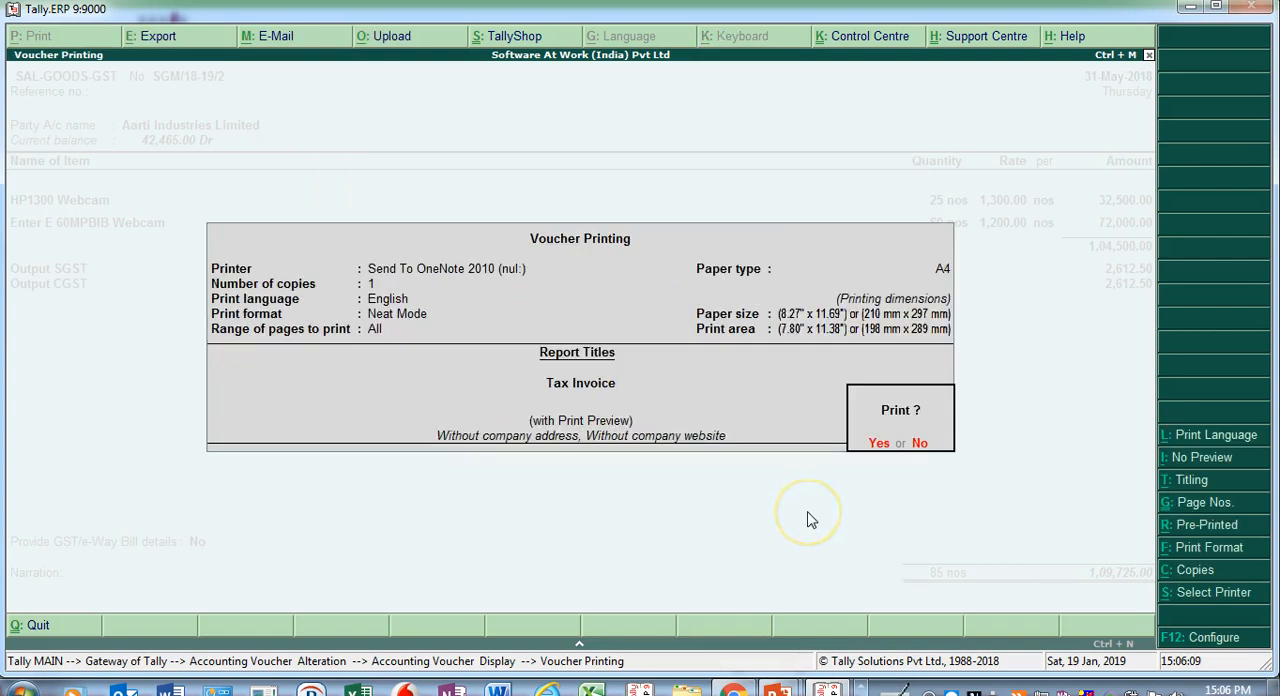
- Preview the enlarged Tax Invoice, examine its item lines and HSN/SAC-wise tax summary, and close the preview
key("y")
key("alt+z")
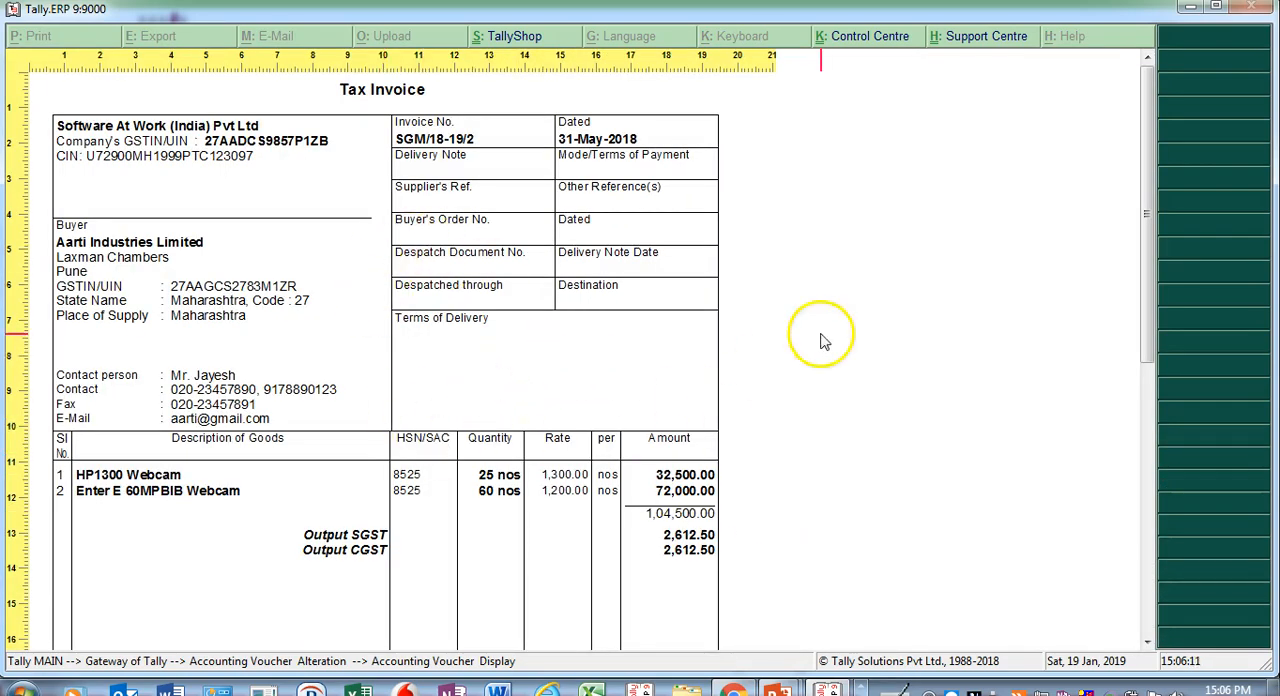
left_click_drag(1145, 213, 1211, 254)
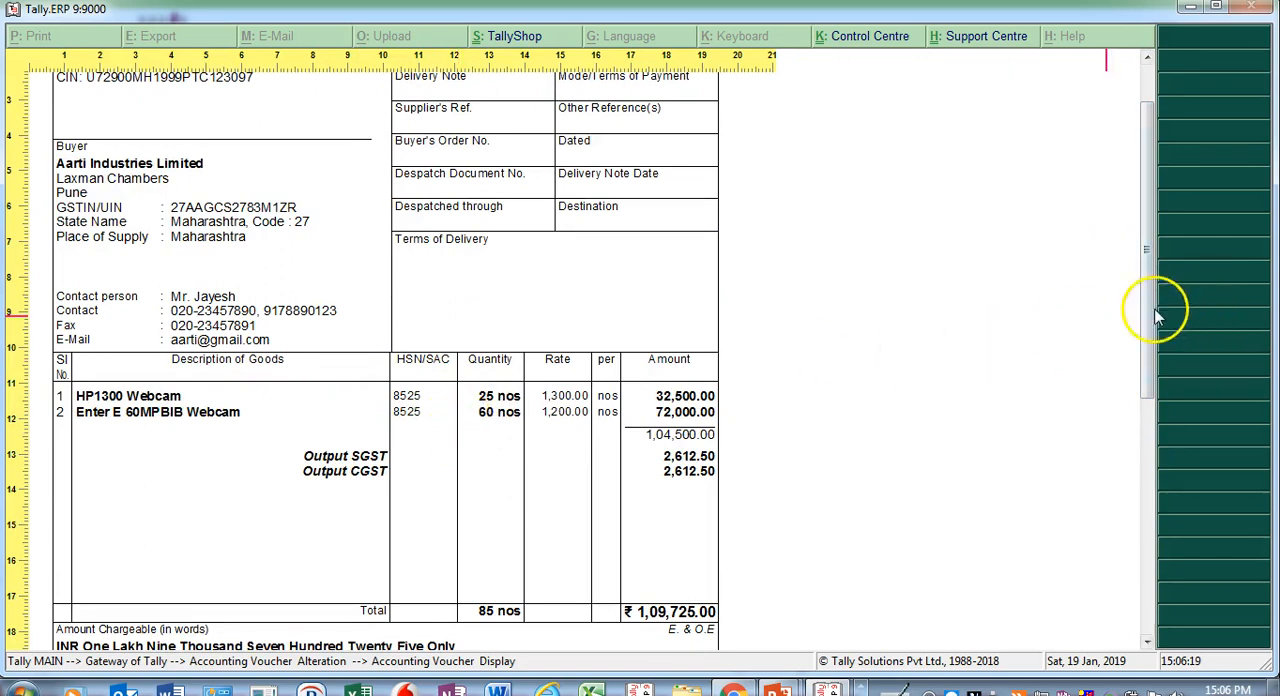
scroll(1155, 316, "down", 3)
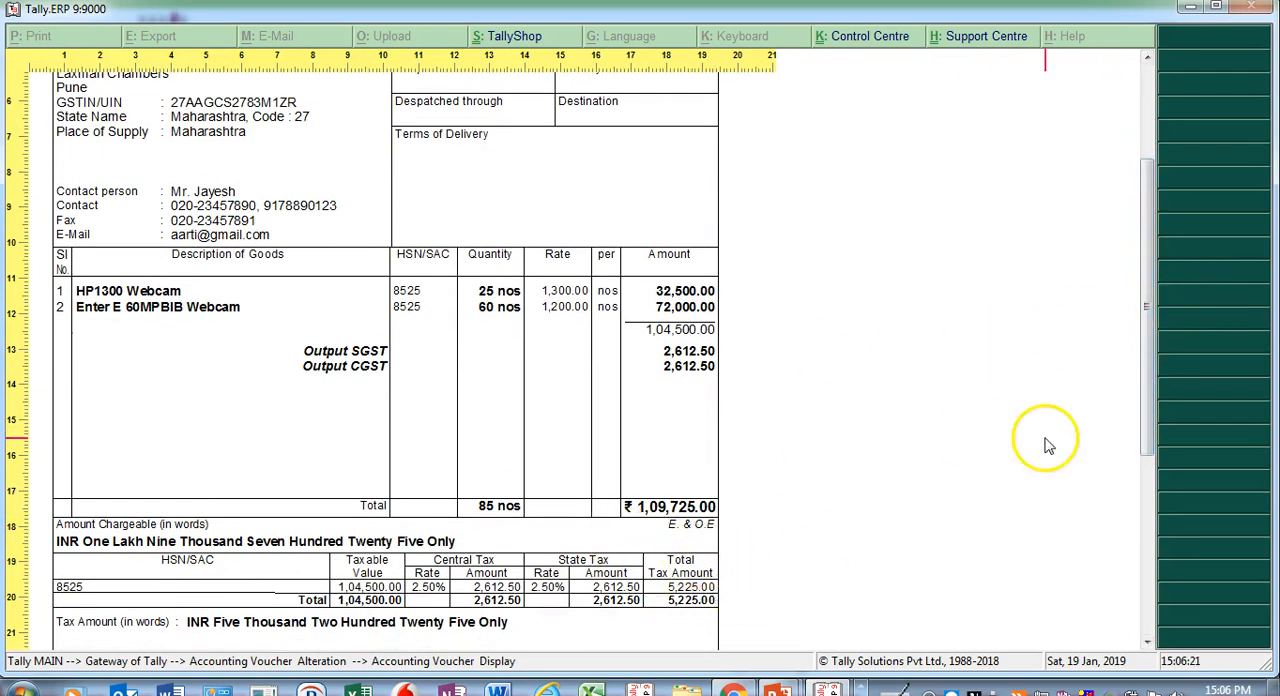
key("Escape")
key("Escape")
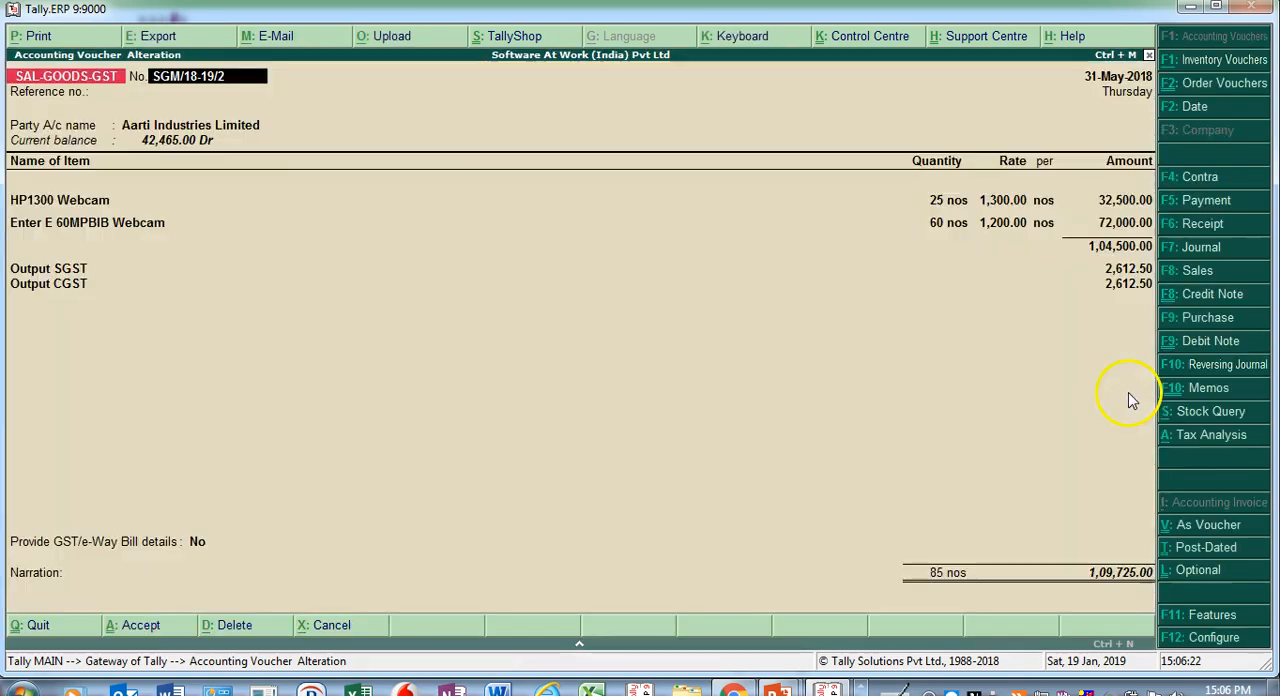
- Review the GST options in the voucher's invoice print configuration and accept them without changes
left_click(62, 40)
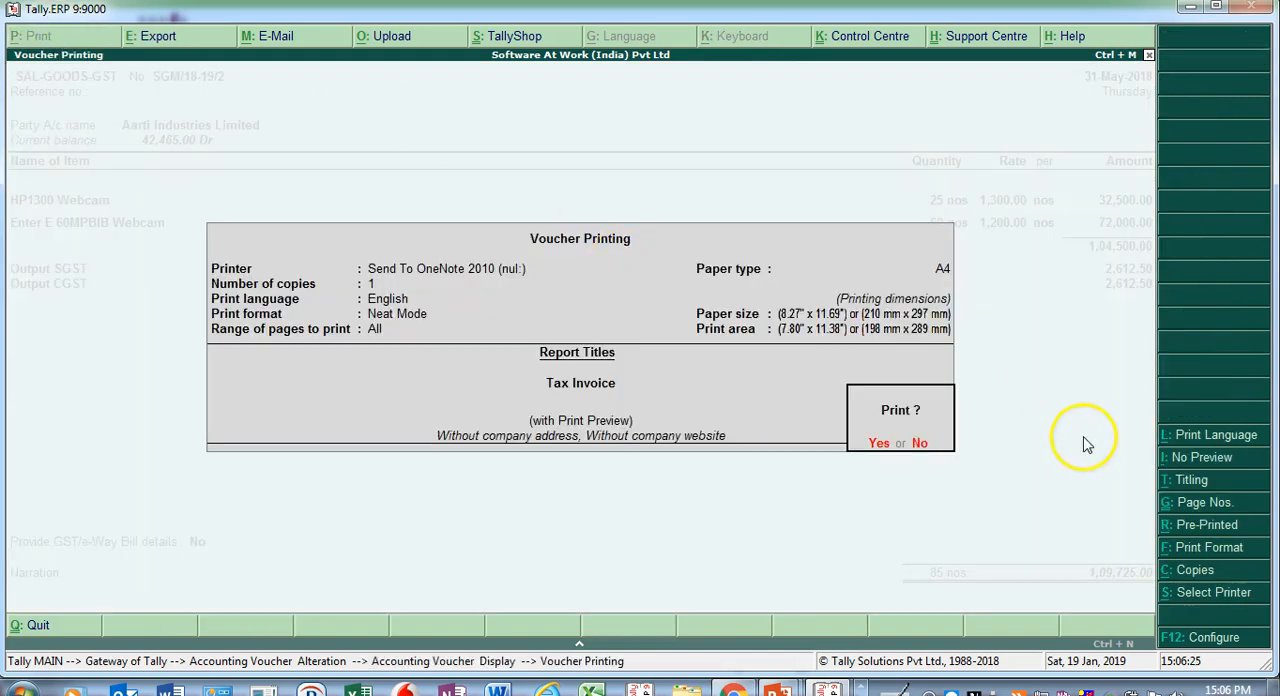
left_click(1213, 637)
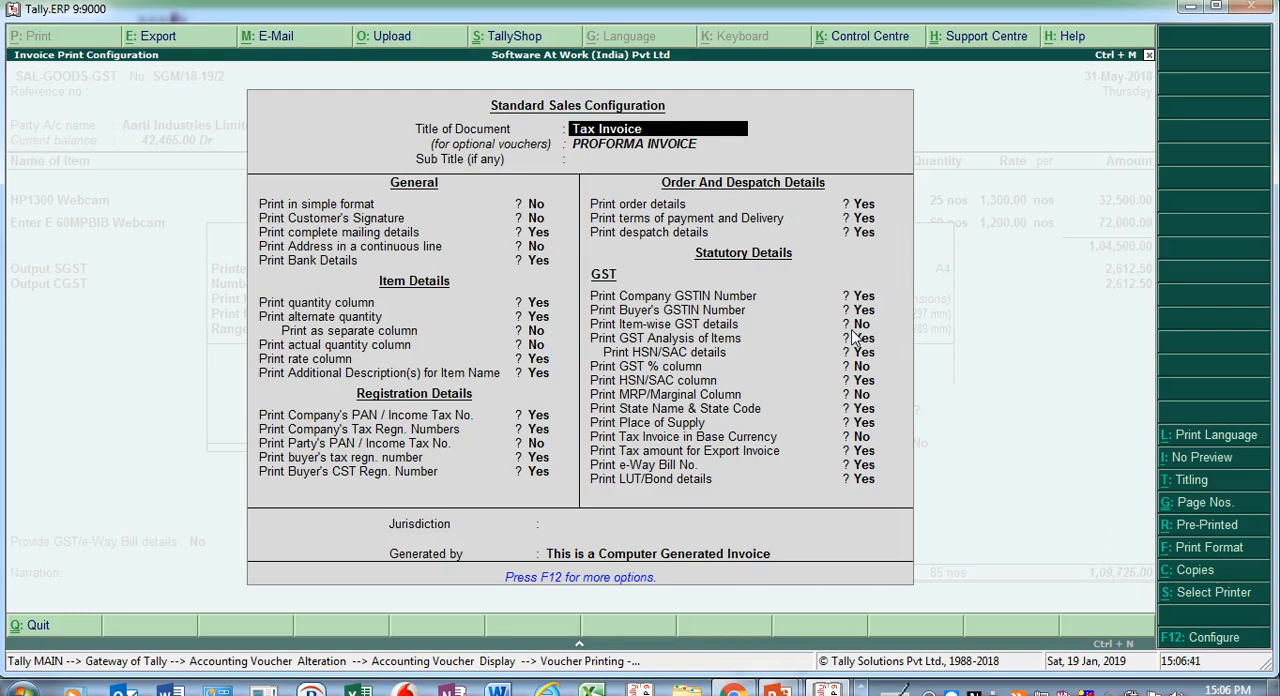
key("ctrl+a")
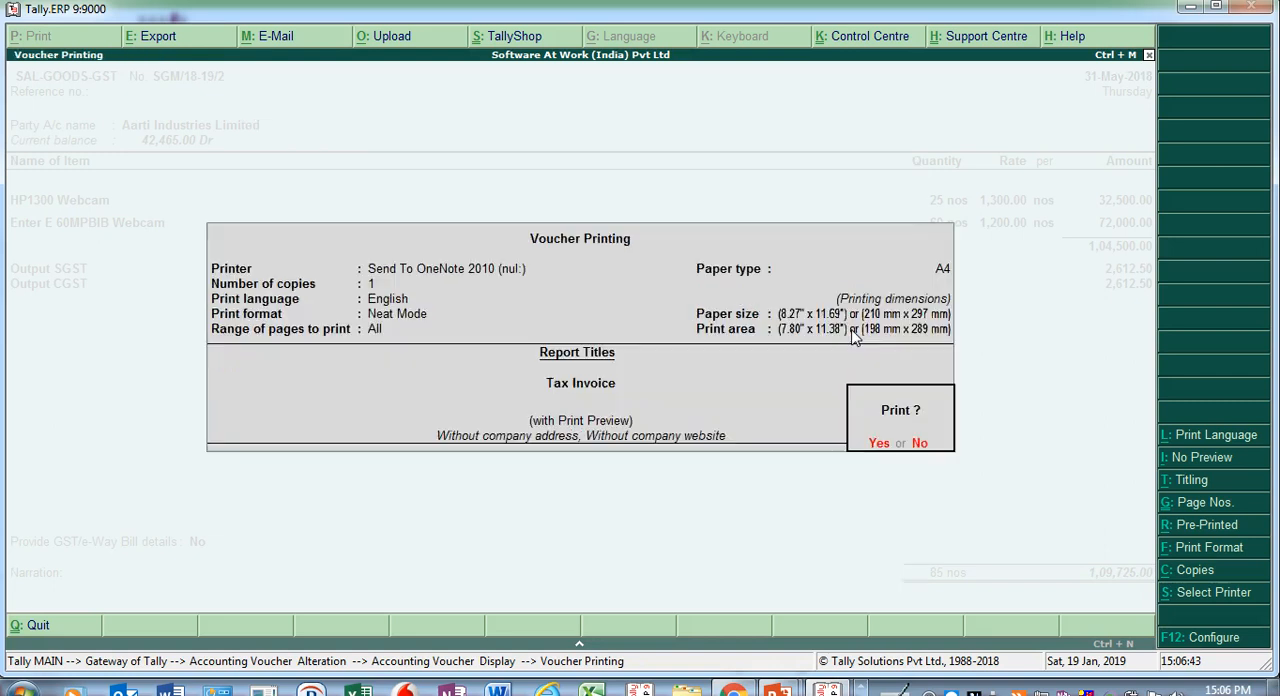
- Preview the enlarged Tax Invoice again, examine it down to the bank details and declaration, and return to the voucher
key("Return")
key("alt+z")
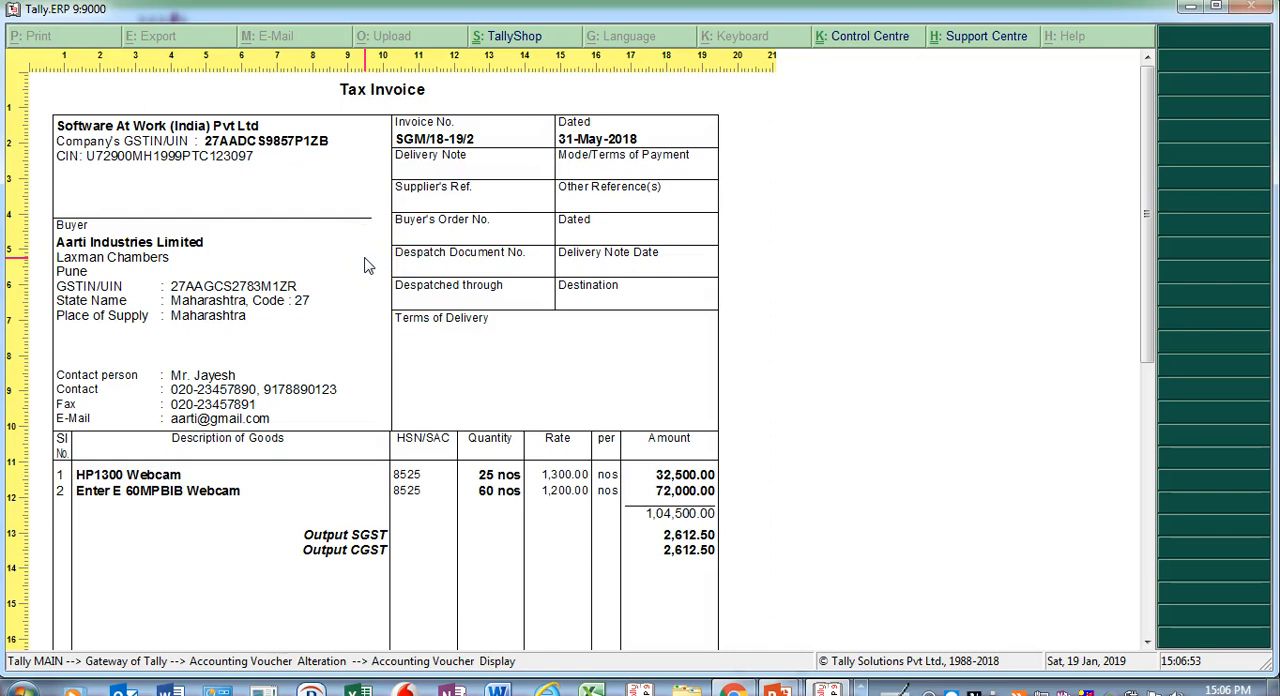
left_click_drag(1151, 157, 1172, 342)
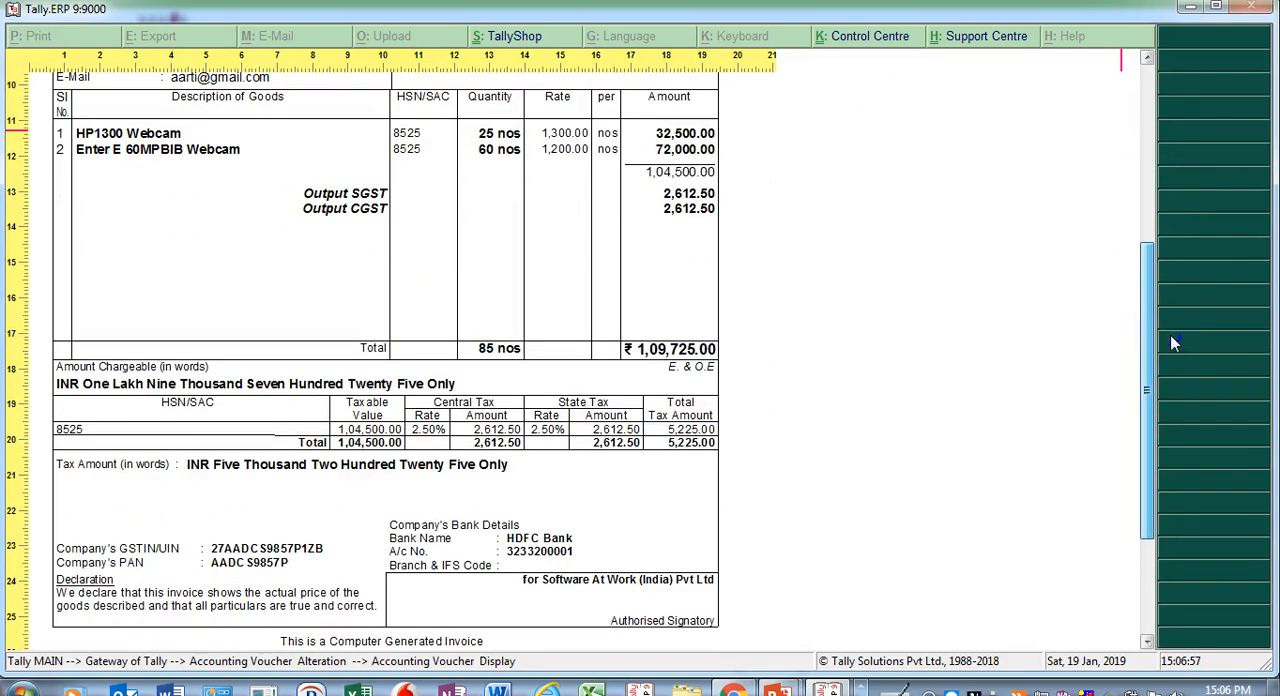
left_click_drag(1172, 342, 1163, 420)
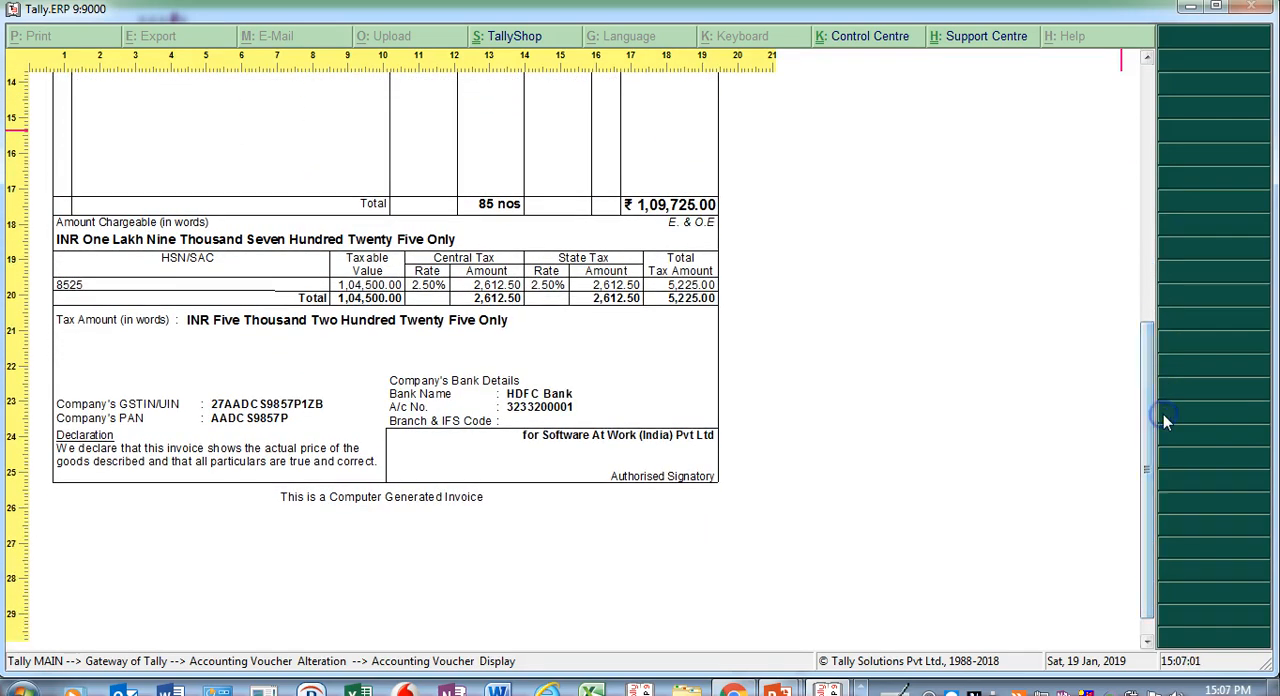
key("Escape")
key("Escape")
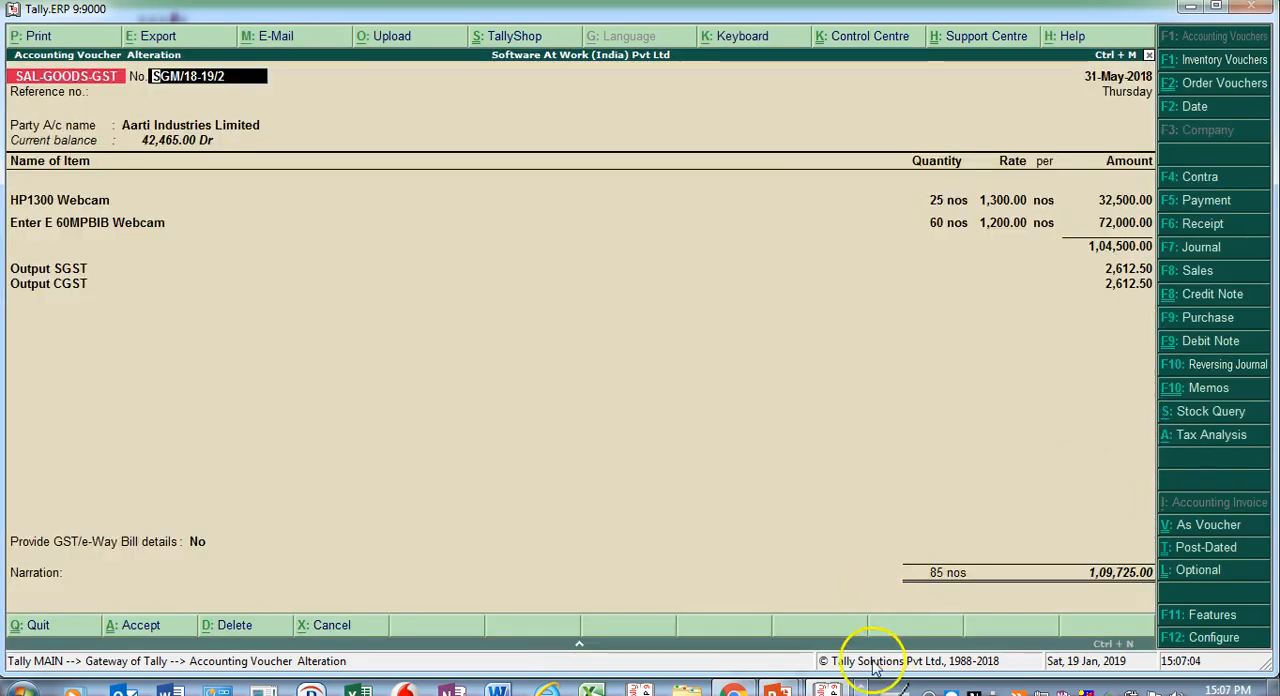
- Switch to the PowerPoint slide show and advance to the closing Thank You slide
mouse_move(776, 688)
left_click(834, 614)
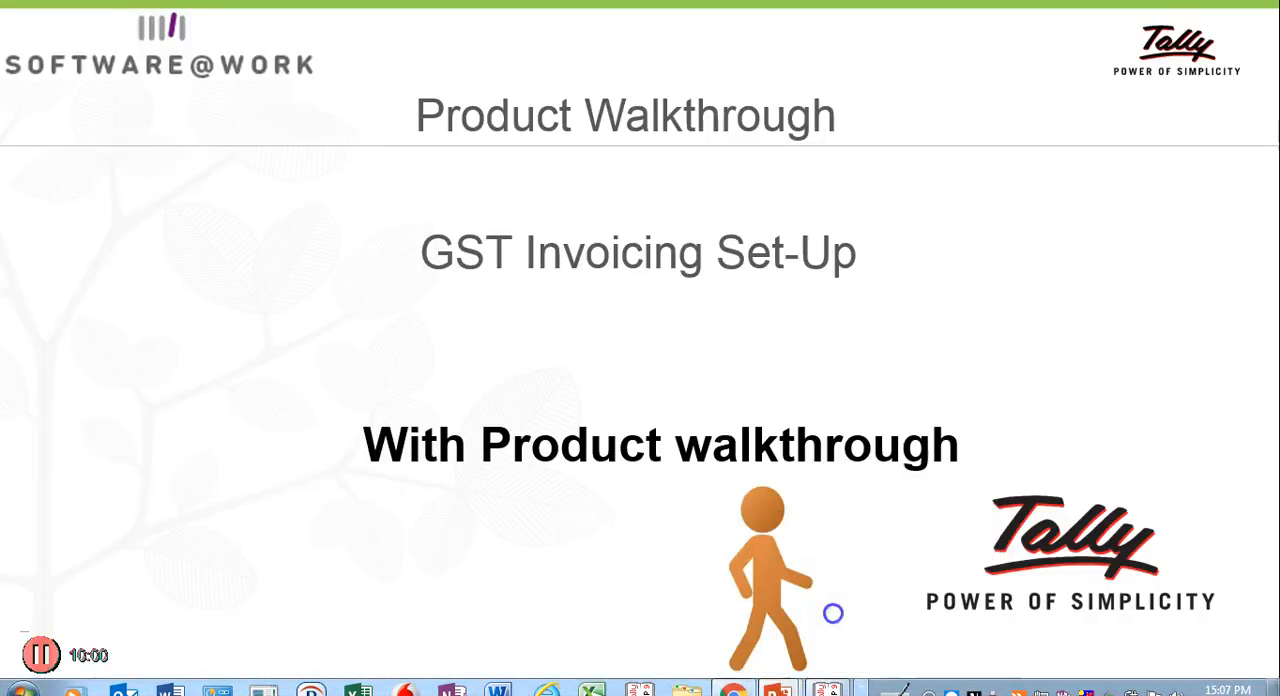
key("Right")
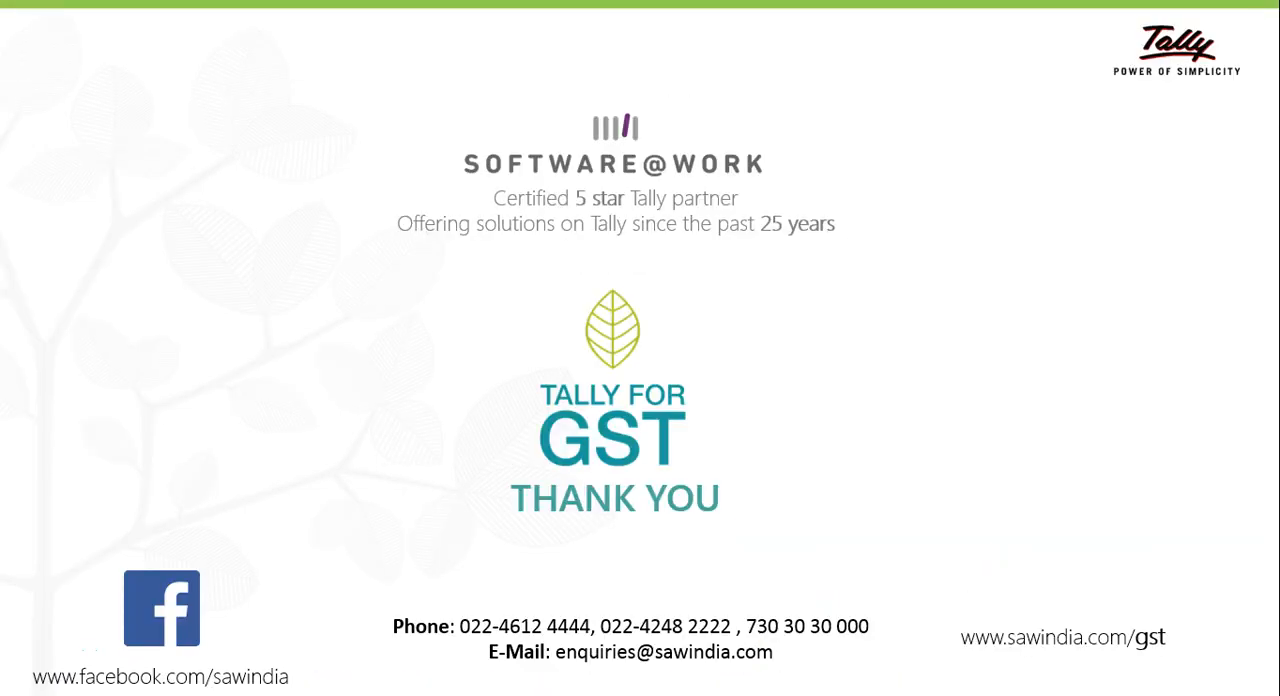